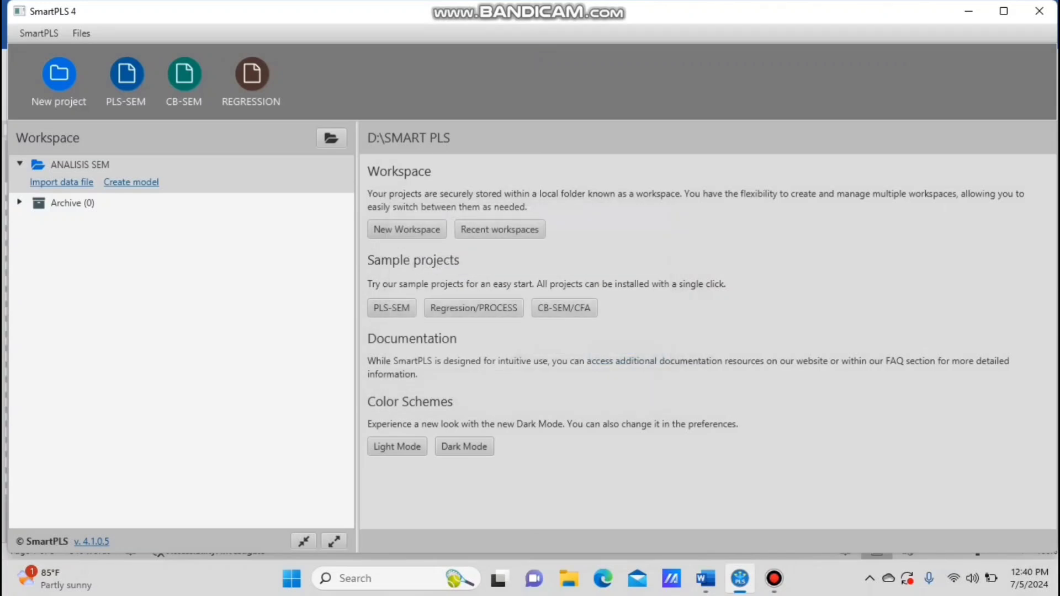
Import the data file DATA EXCEL BARU (1) into the ANALISIS SEM project with the default CSV settings
click(61, 182)
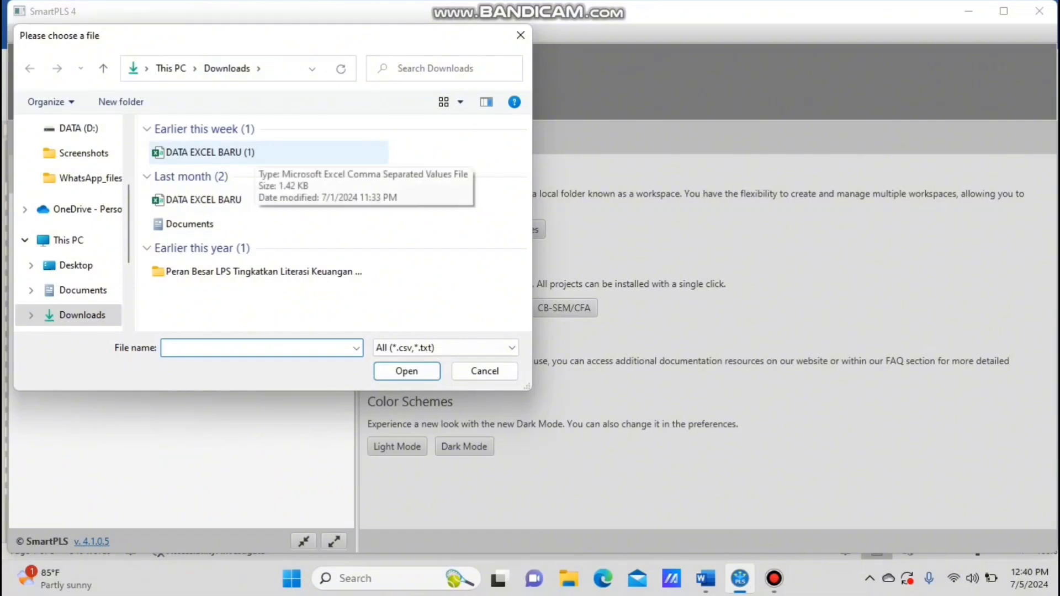
click(255, 153)
double_click(255, 153)
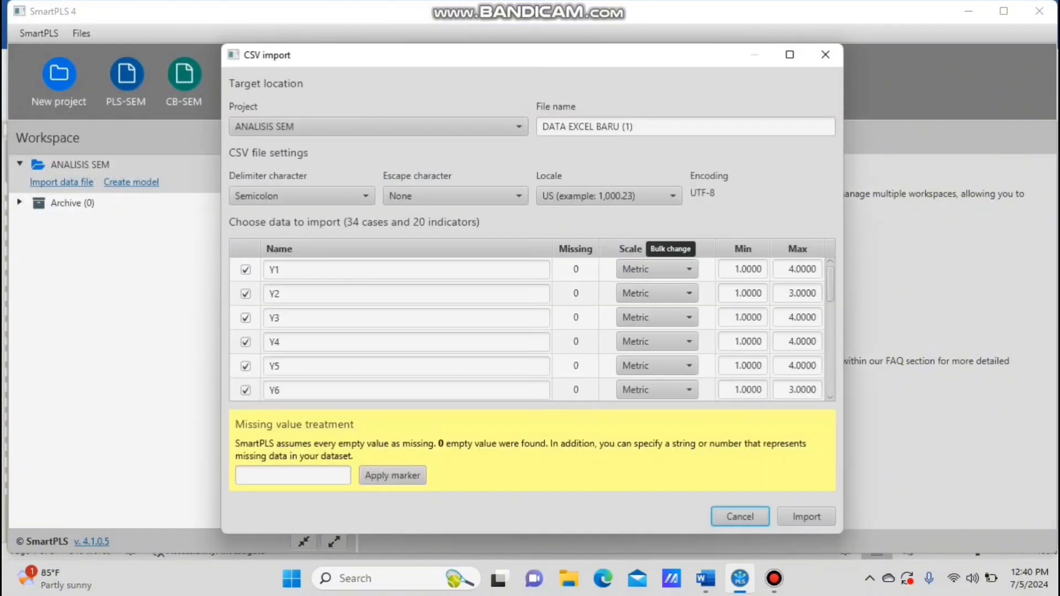
click(806, 516)
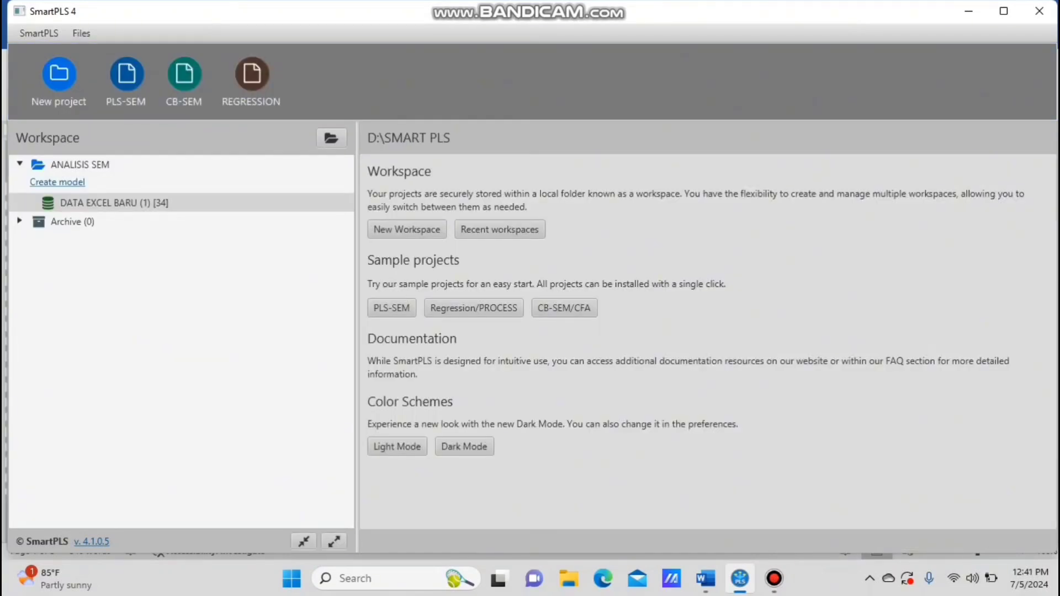
Create a PLS-SEM model named UJIAN in the ANALISIS SEM project
click(58, 182)
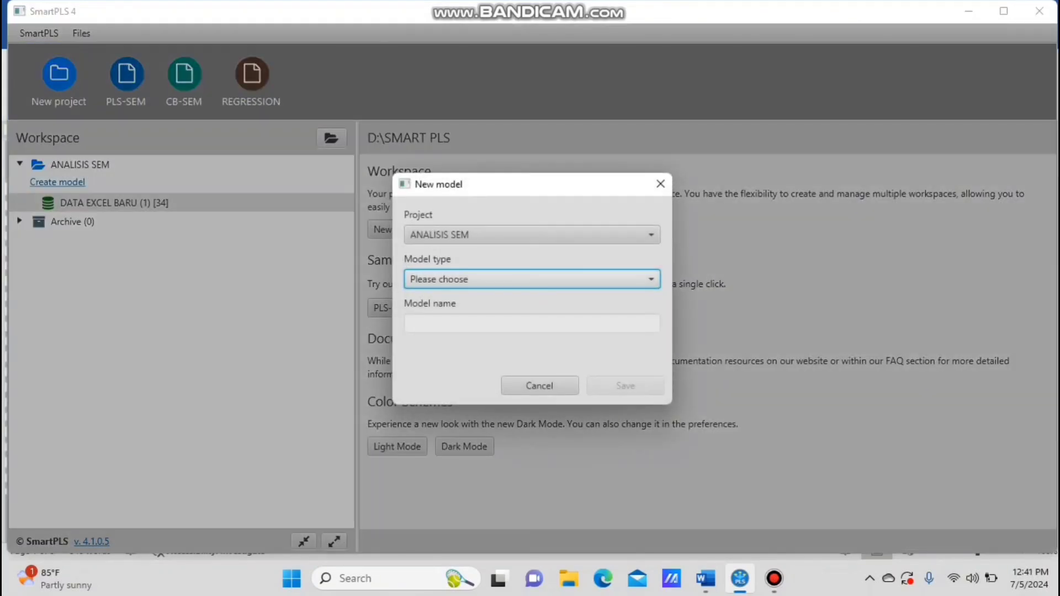
click(532, 280)
click(532, 299)
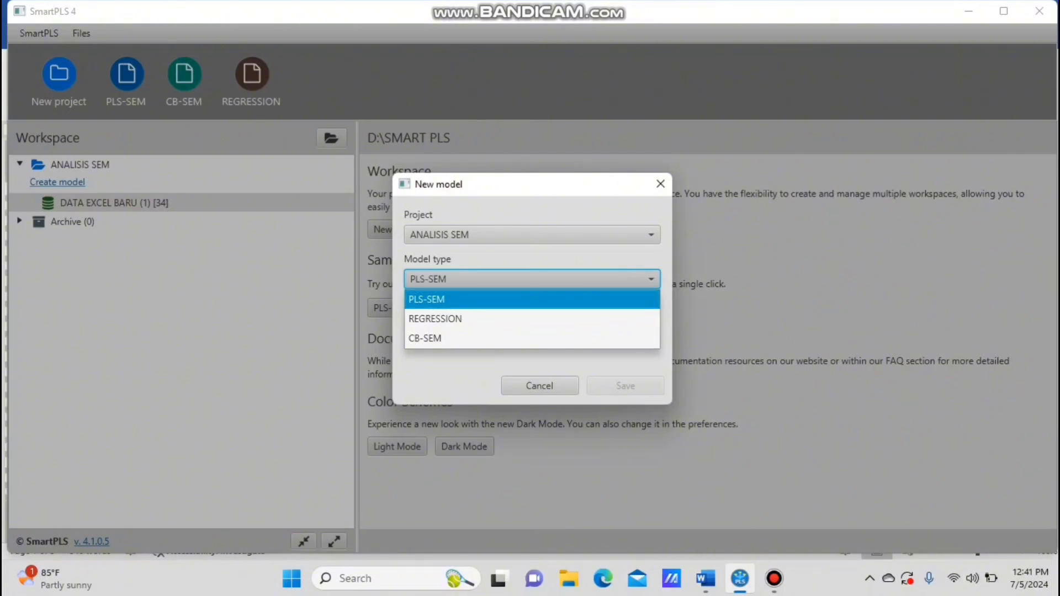
click(532, 324)
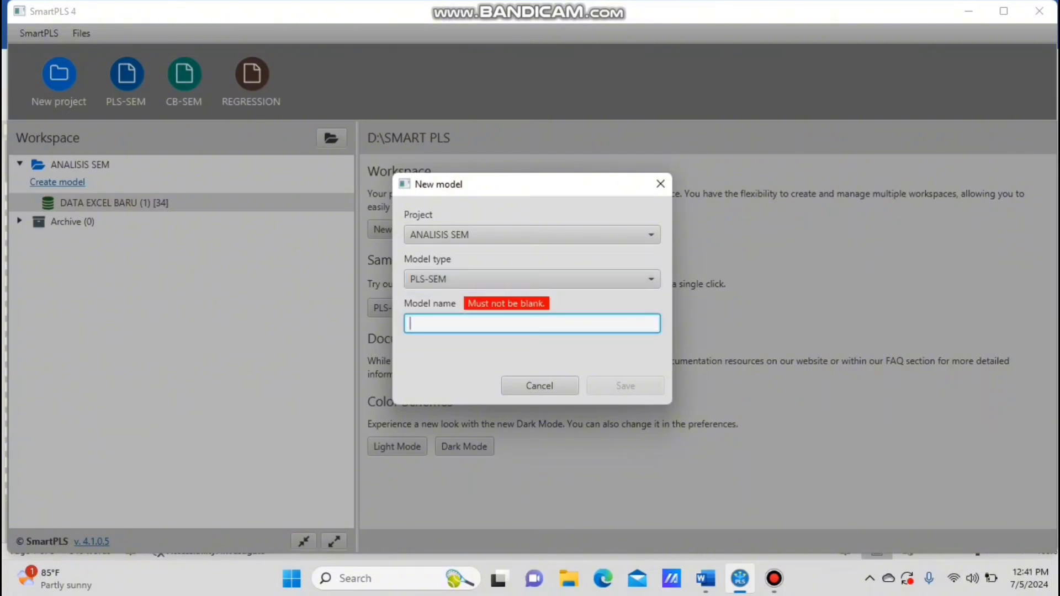
text(UJIAN)
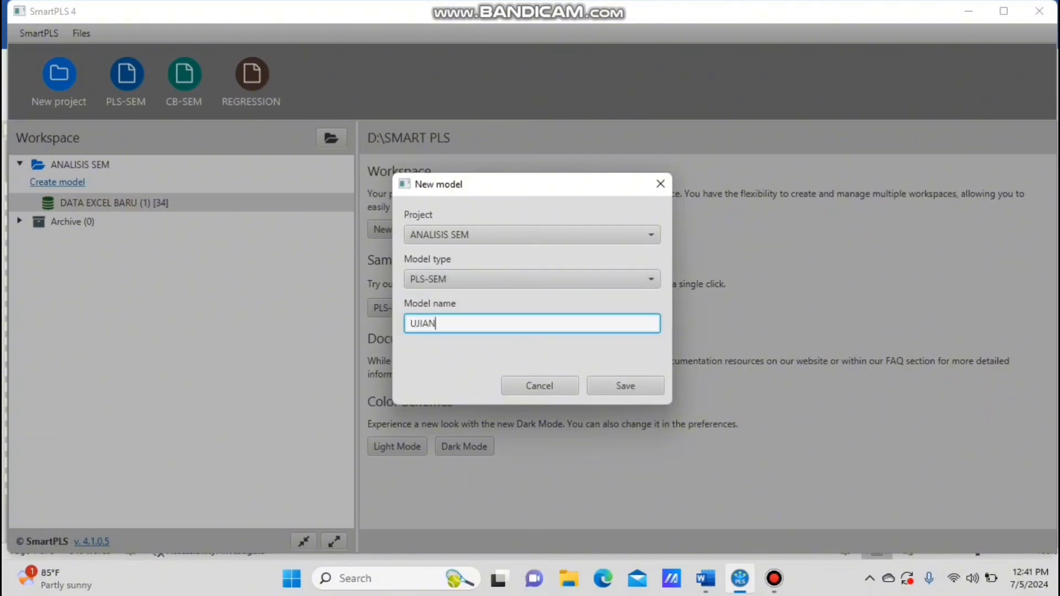
click(626, 385)
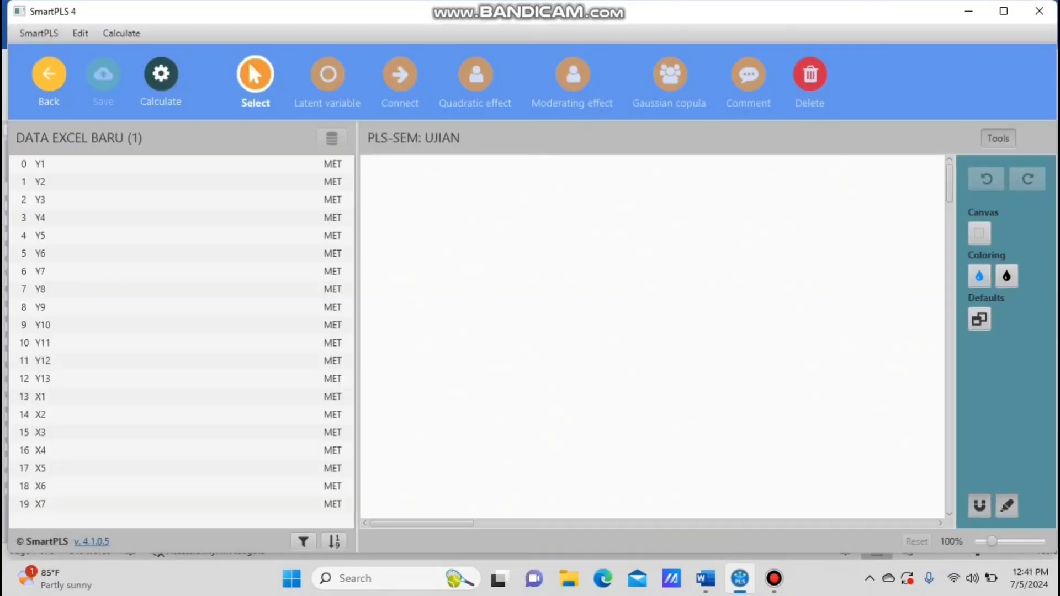
Add a latent variable named LITERASI KEUANGAN (X) on the left part of the canvas
click(327, 75)
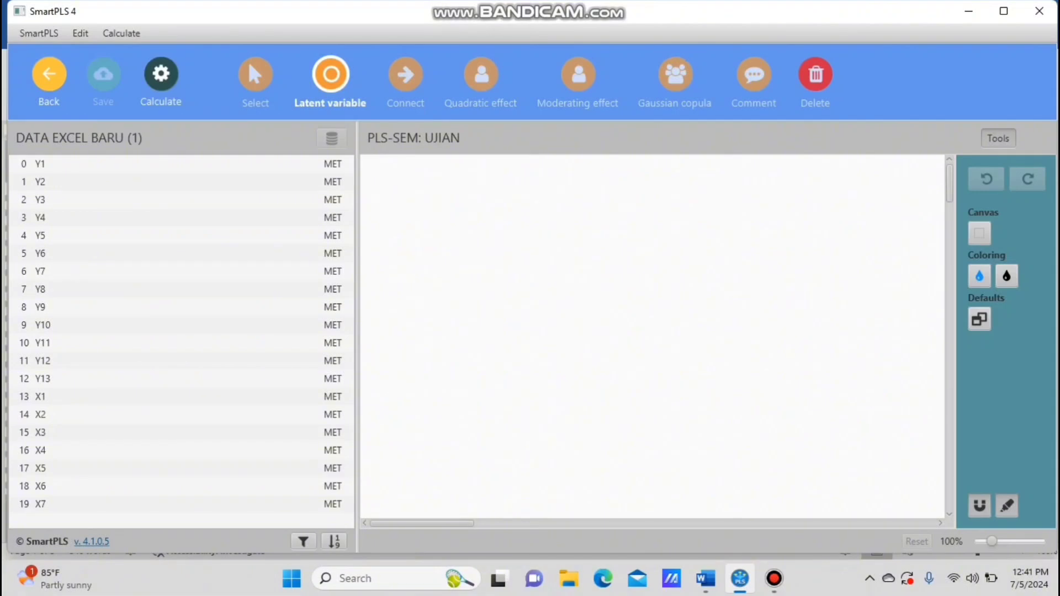
click(444, 263)
key(BackSpace)
key(BackSpace)
key(BackSpace)
key(BackSpace)
key(BackSpace)
text(LITERASI)
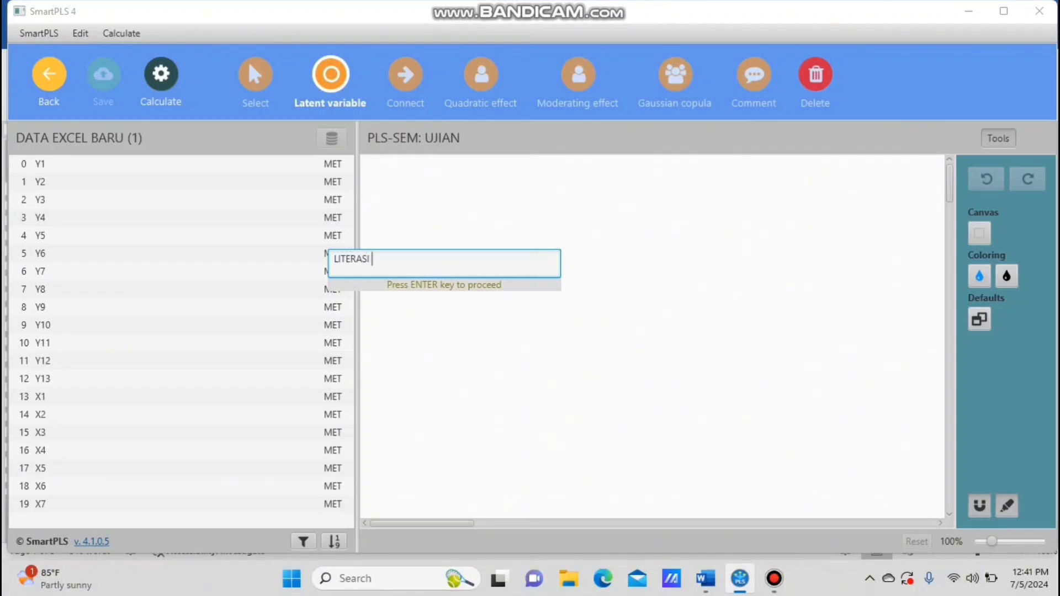
text(KEUANGAB)
key(Return)
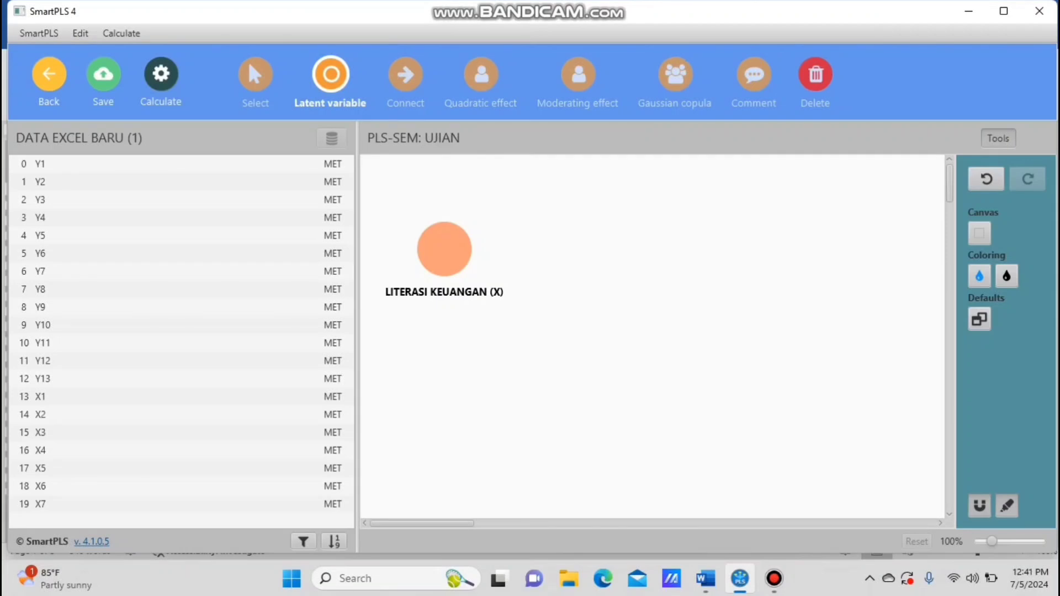
Add a second latent variable named PERILAKU KEUANGAN (Y) to the right of LITERASI KEUANGAN (X)
click(626, 279)
key(BackSpace)
key(BackSpace)
key(BackSpace)
key(BackSpace)
key(BackSpace)
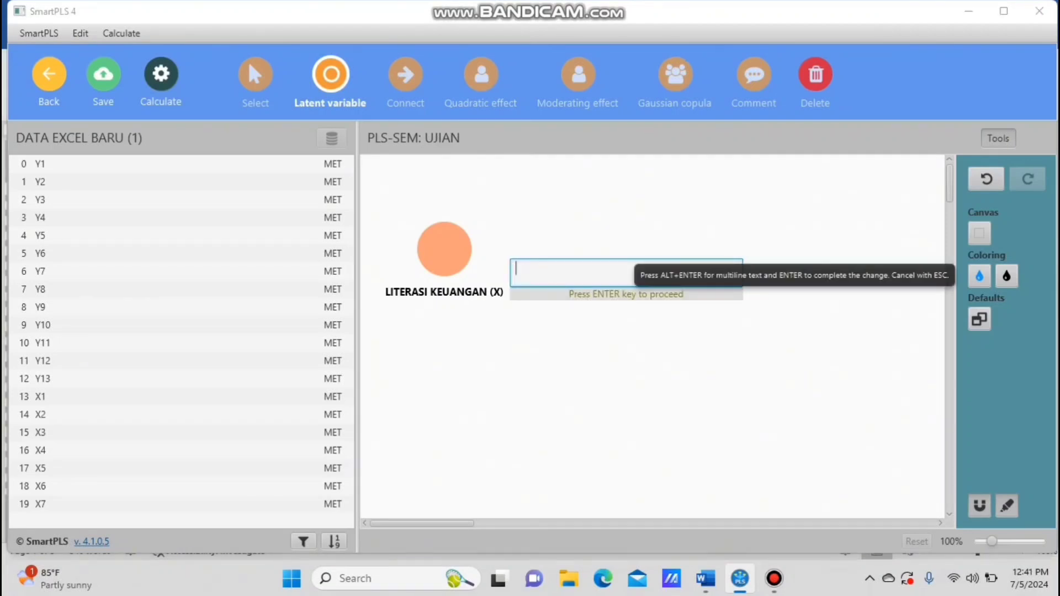
text(PERILAKU KEUANGAN ()
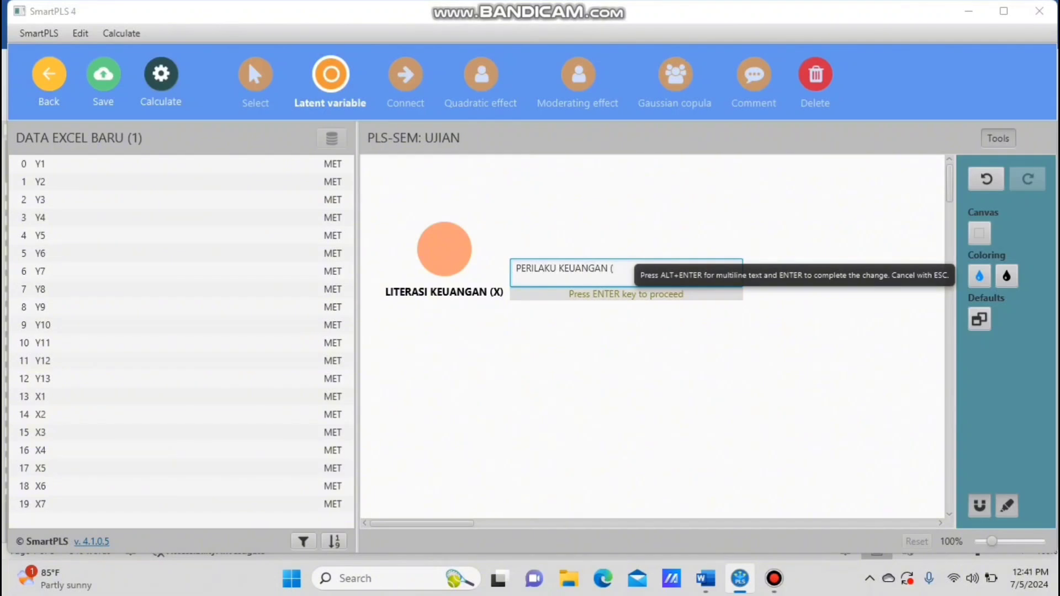
text(Y))
key(Return)
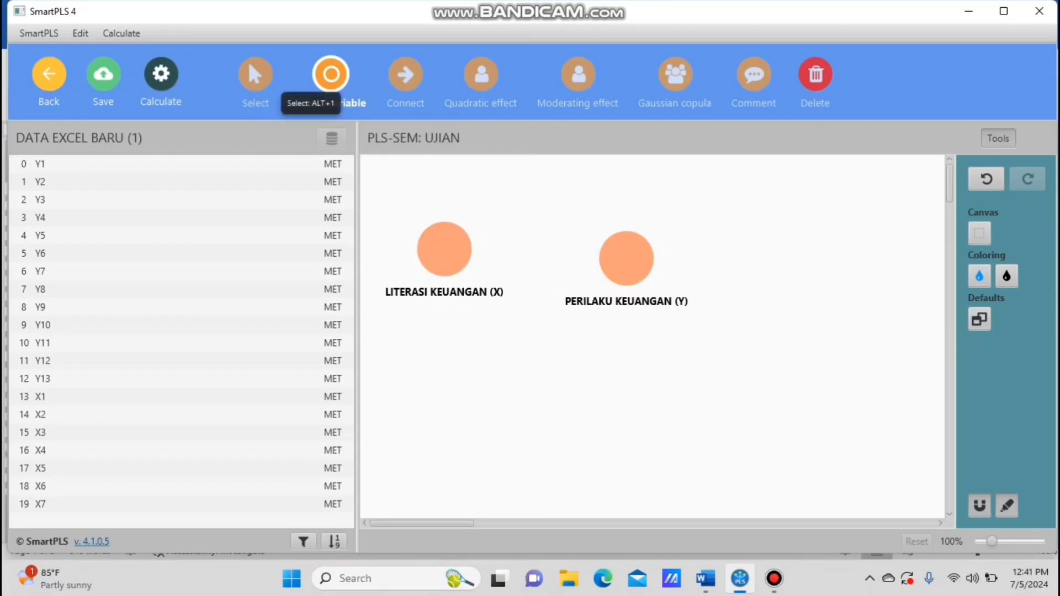
Move both latent variables lower on the canvas, level with each other and with a wider gap between them
click(256, 75)
click(444, 249)
drag(444, 248, 448, 307)
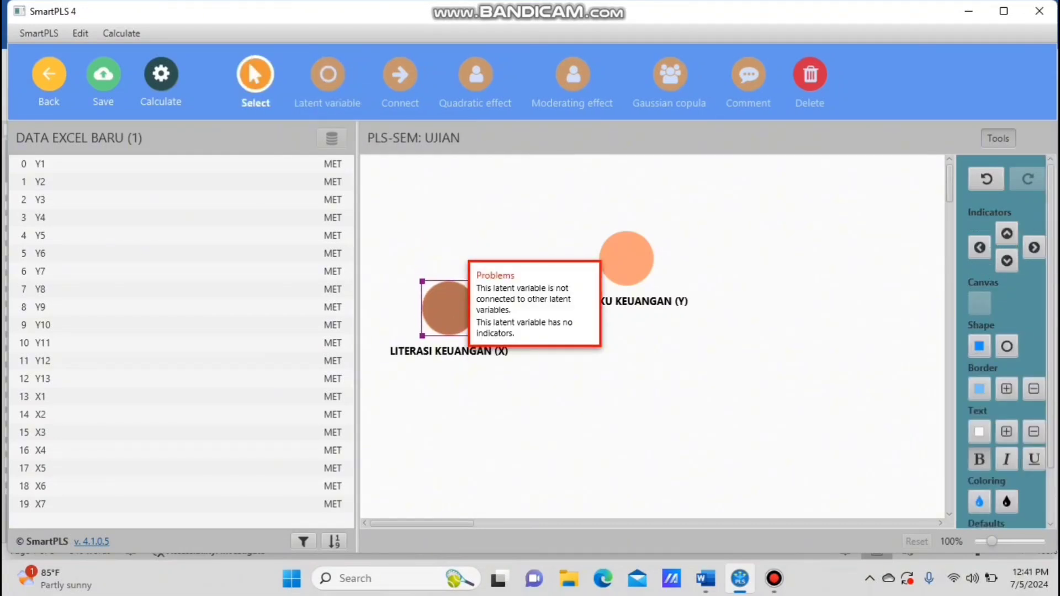
drag(626, 258, 721, 309)
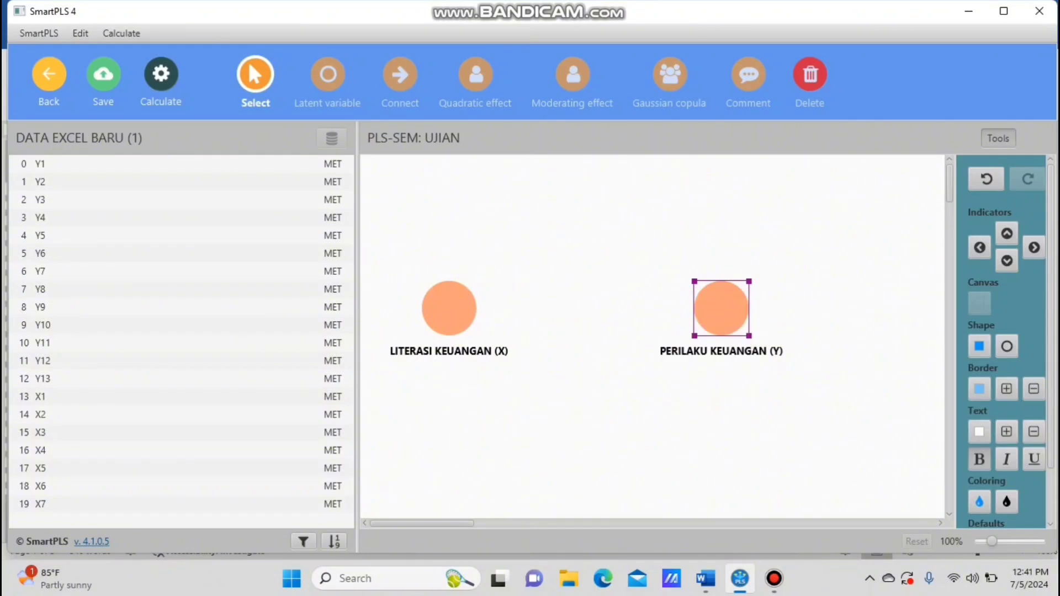
Assign indicators Y1 to Y13 to the latent variable PERILAKU KEUANGAN (Y)
click(41, 164)
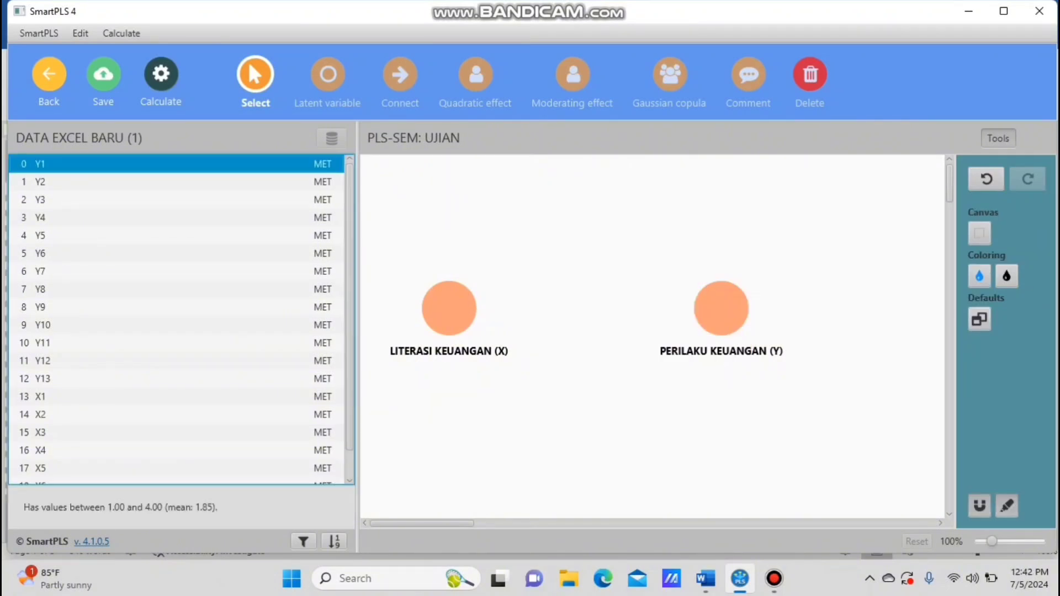
key(shift+Down)
key(shift+Down)
key(shift+Down)
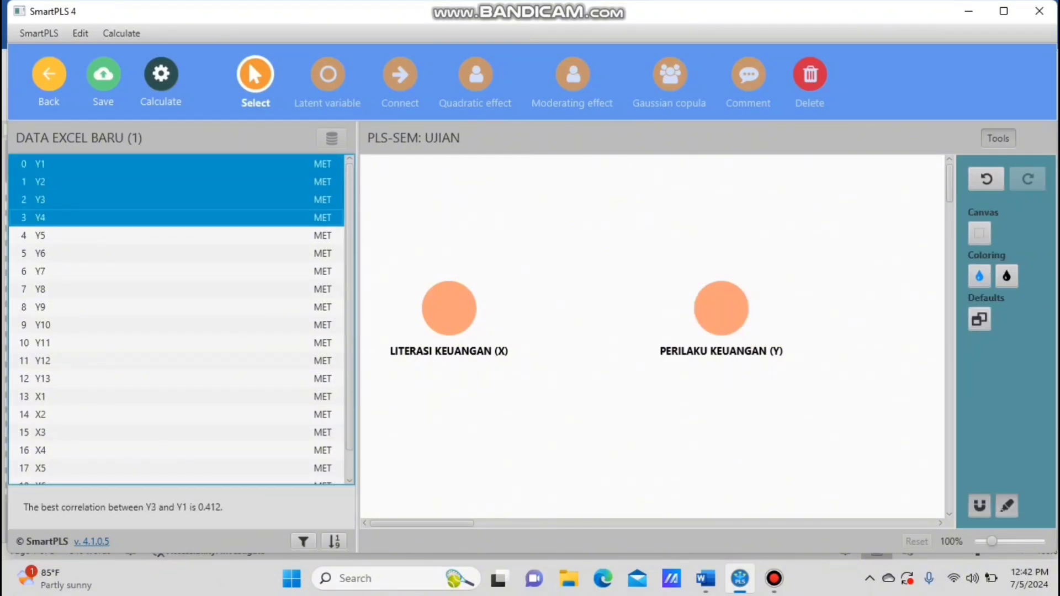
key(shift+Down)
key(shift+Down)
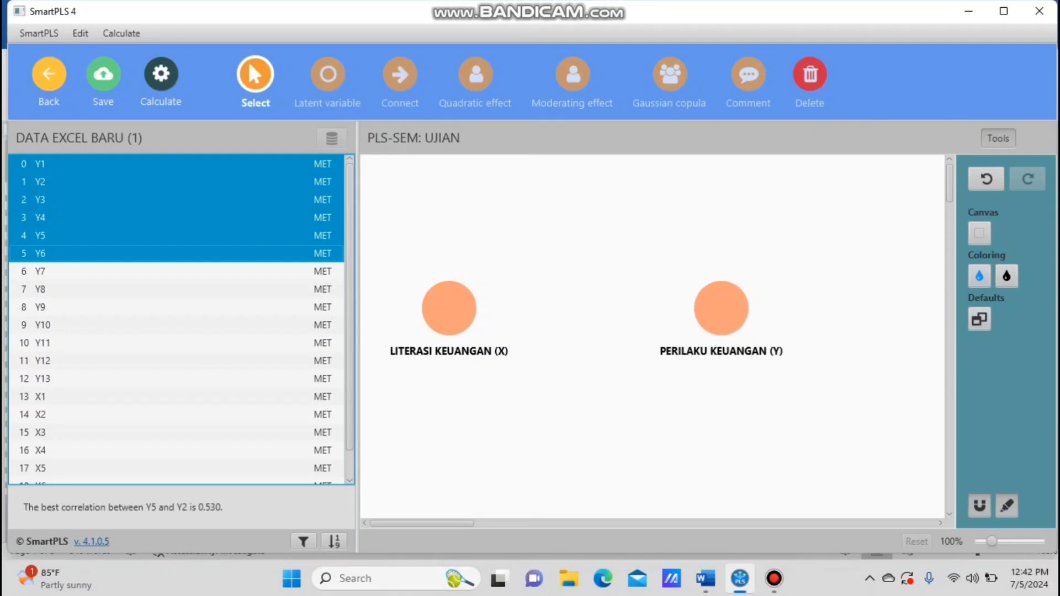
key(shift+Down)
key(shift+Down)
key(shift+Down)
key(shift+Down)
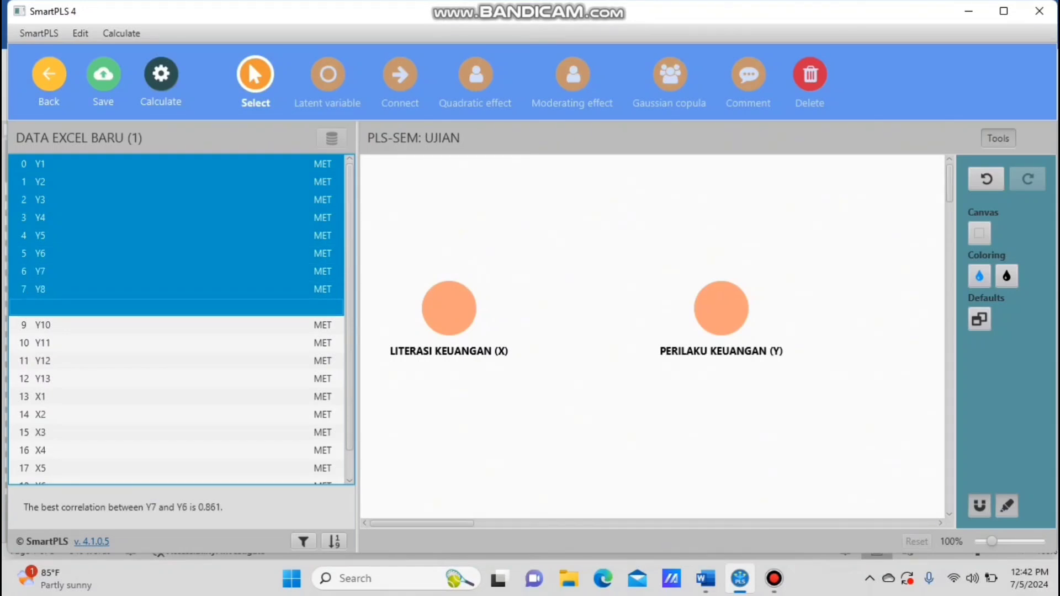
key(shift+Down)
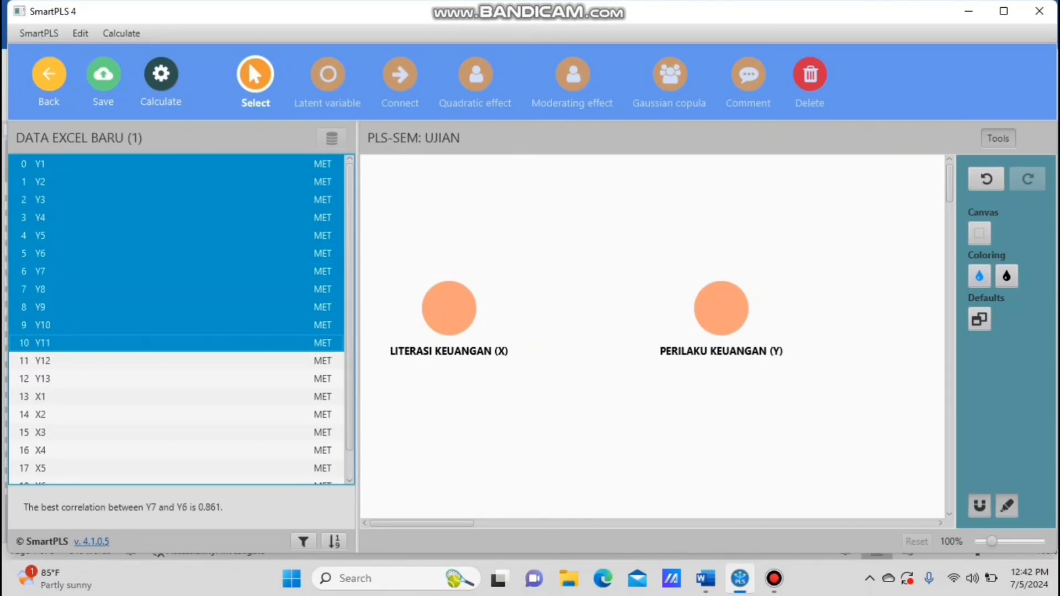
key(shift+Down)
key(shift+Down)
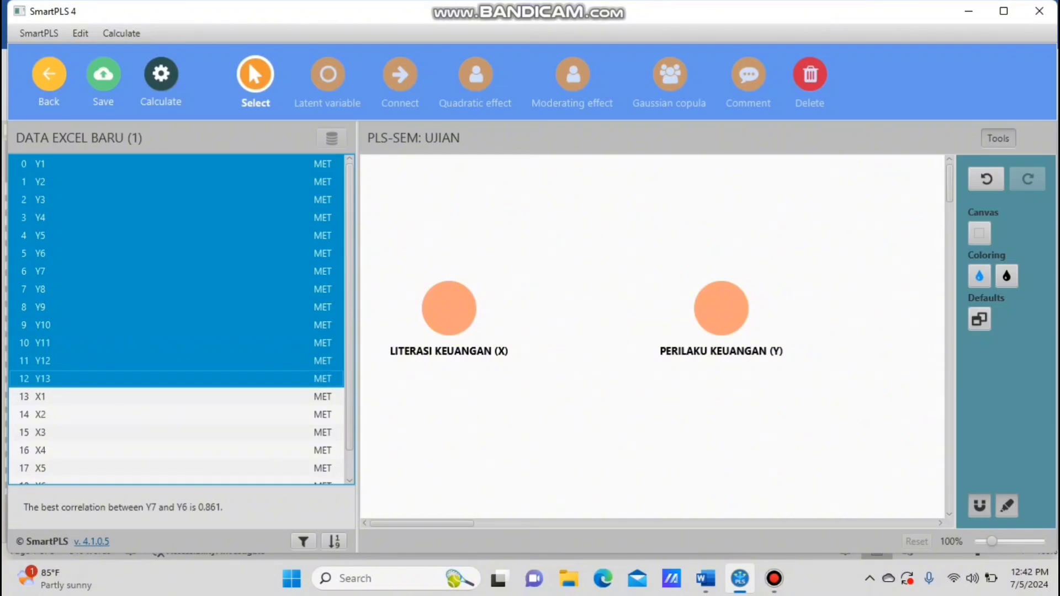
drag(42, 271, 721, 308)
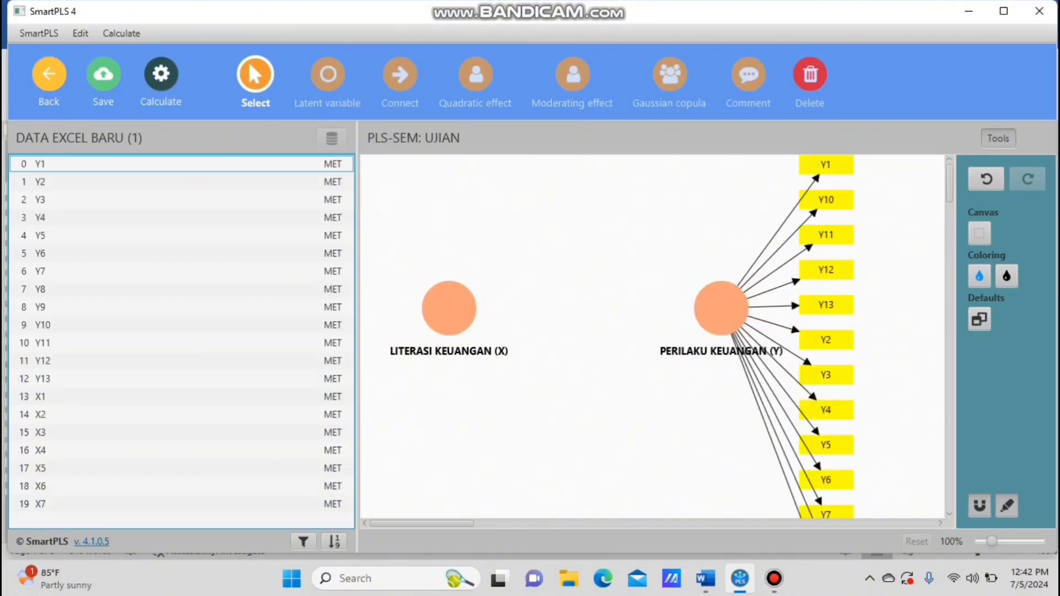
Assign indicators X1 to X7 to the latent variable LITERASI KEUANGAN (X)
click(41, 397)
key(shift+Down)
key(shift+Down)
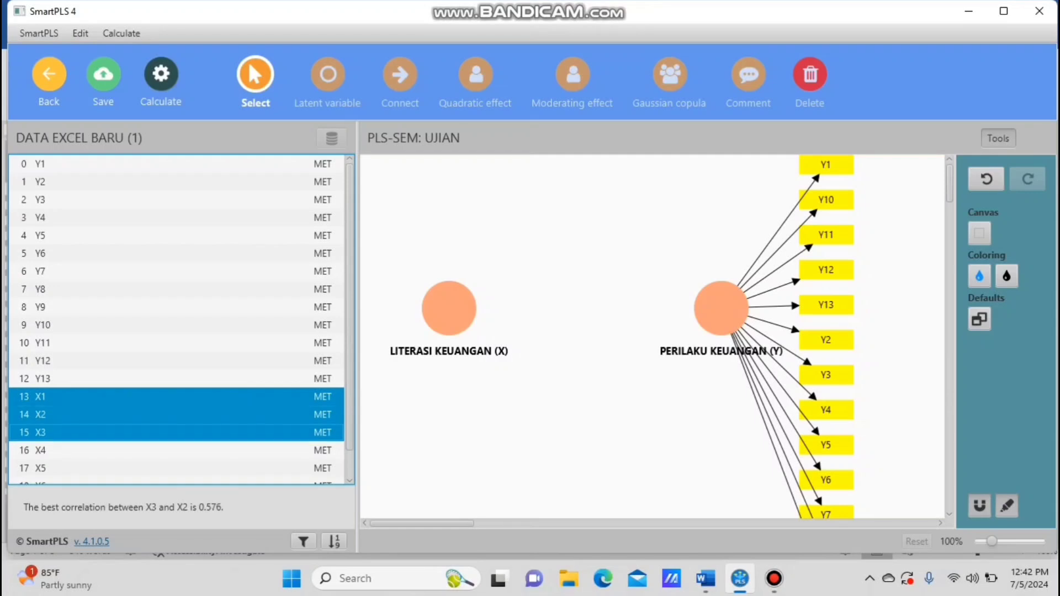
key(shift+Down)
key(shift+Down)
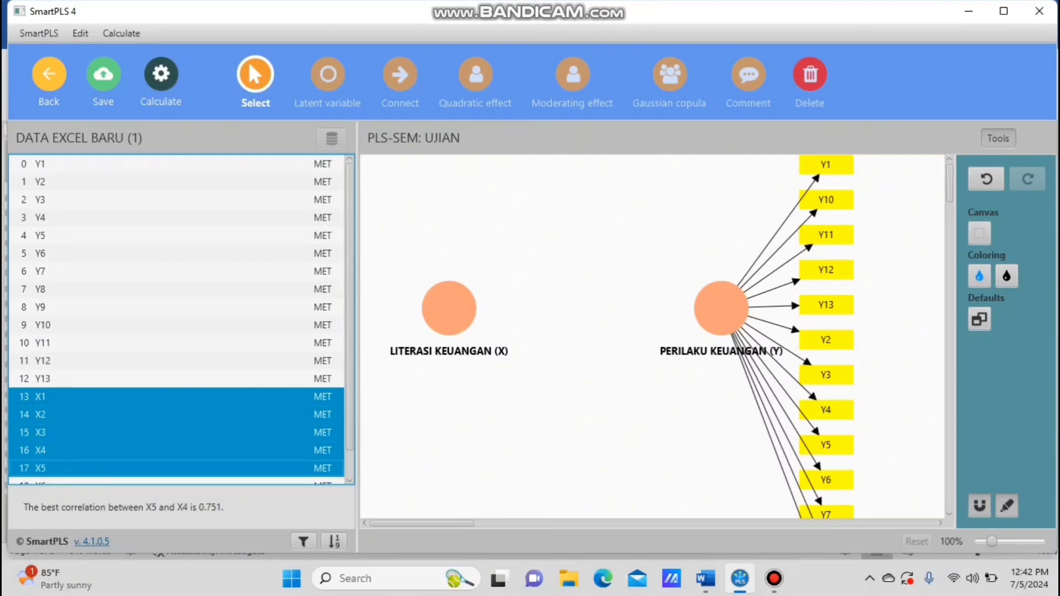
drag(349, 375, 350, 401)
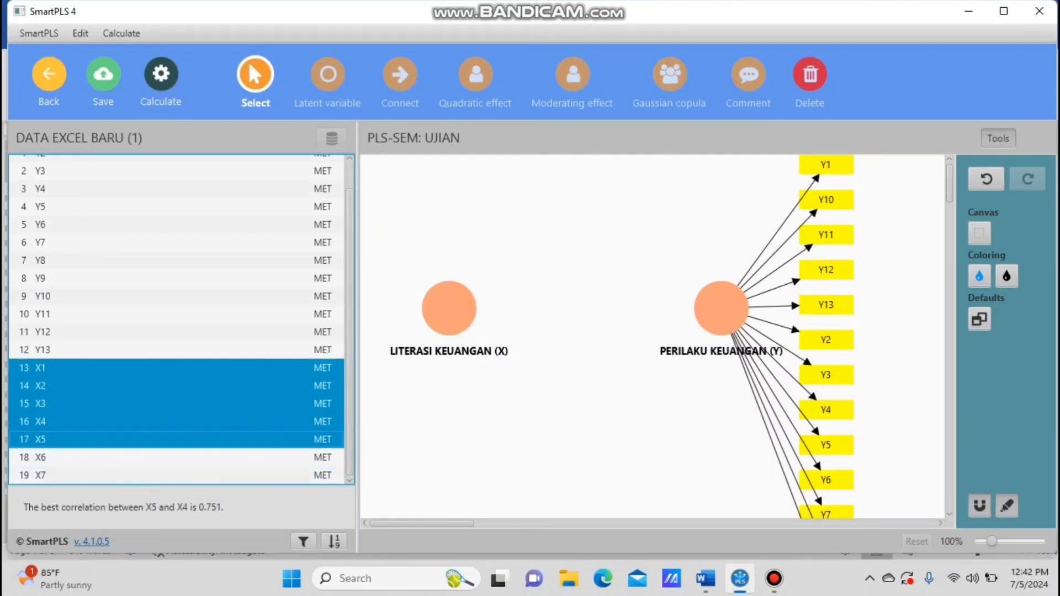
key(shift+Down)
key(shift+Down)
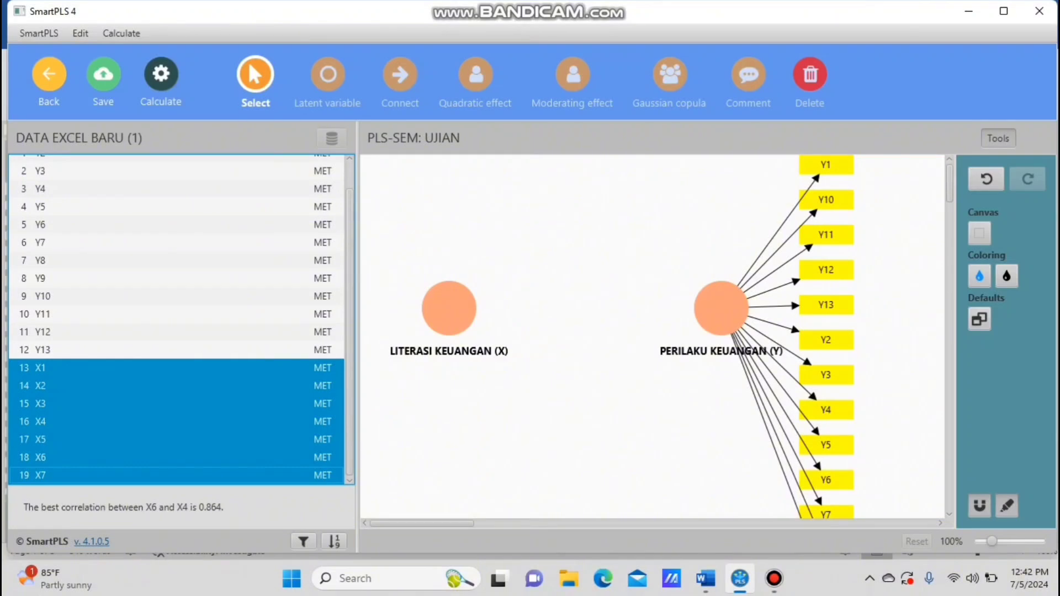
drag(166, 422, 451, 312)
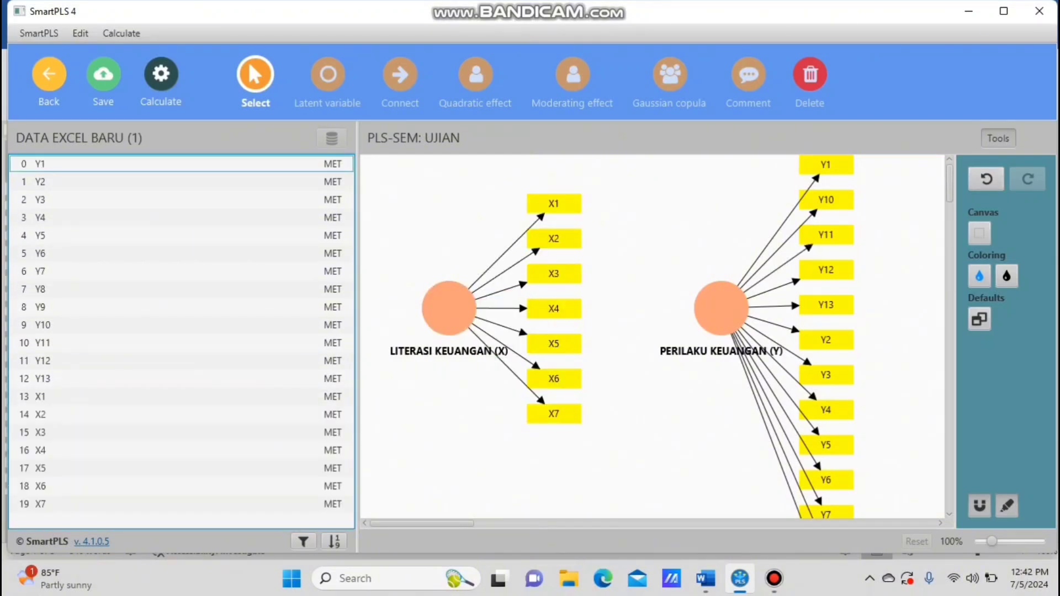
Align the indicators X1 to X7 on the left side of LITERASI KEUANGAN (X)
click(433, 314)
click(986, 179)
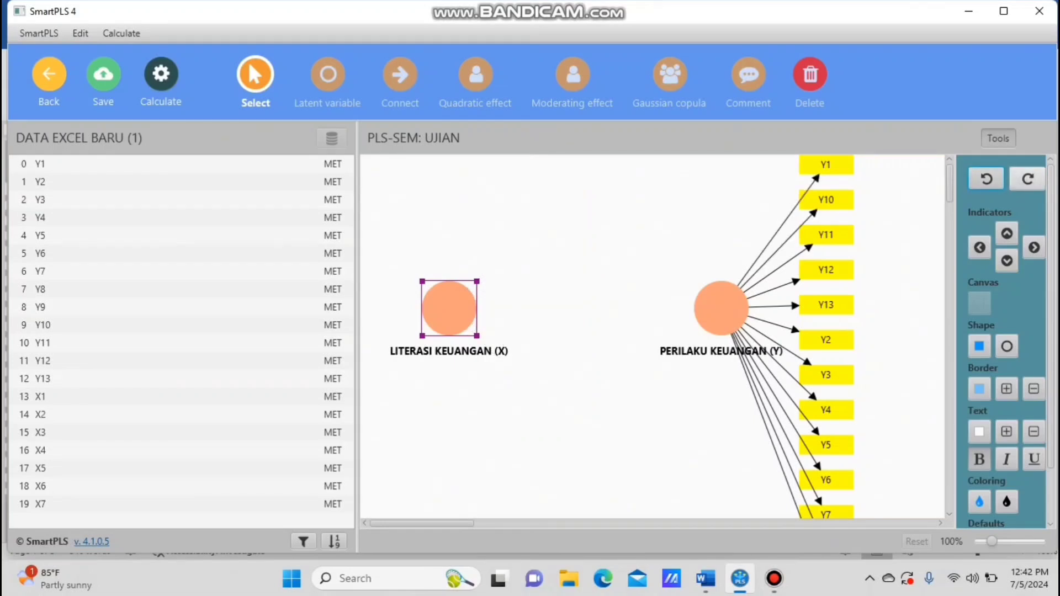
click(1027, 179)
click(979, 247)
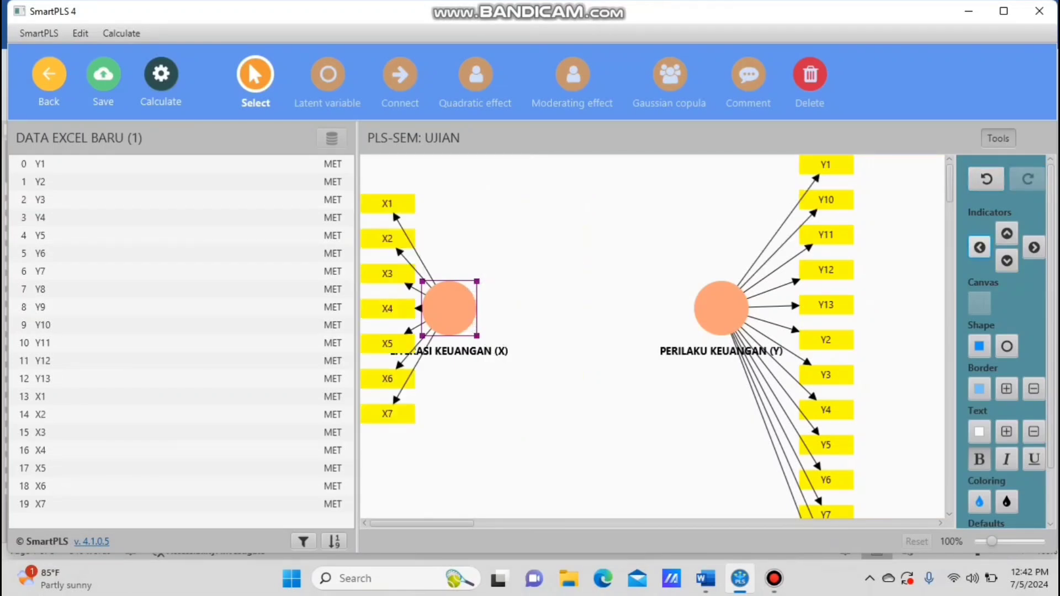
Shift LITERASI KEUANGAN (X) with its indicators slightly right and move its name label right, clear of the indicator boxes
mouse_move(446, 297)
mouse_down()
mouse_move(451, 316)
mouse_move(449, 297)
mouse_up()
click(513, 281)
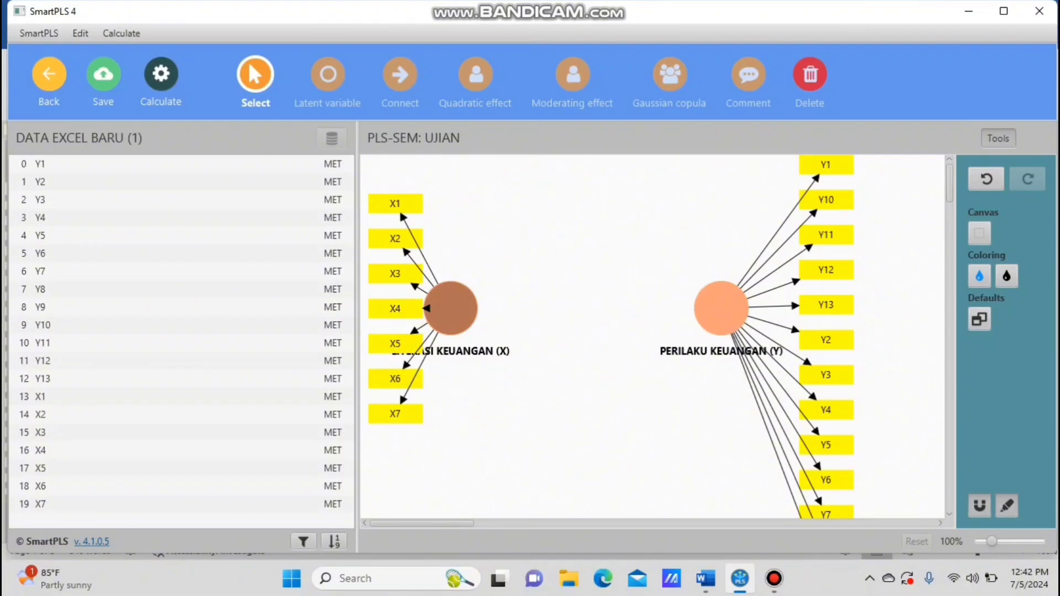
click(463, 351)
drag(450, 352, 484, 348)
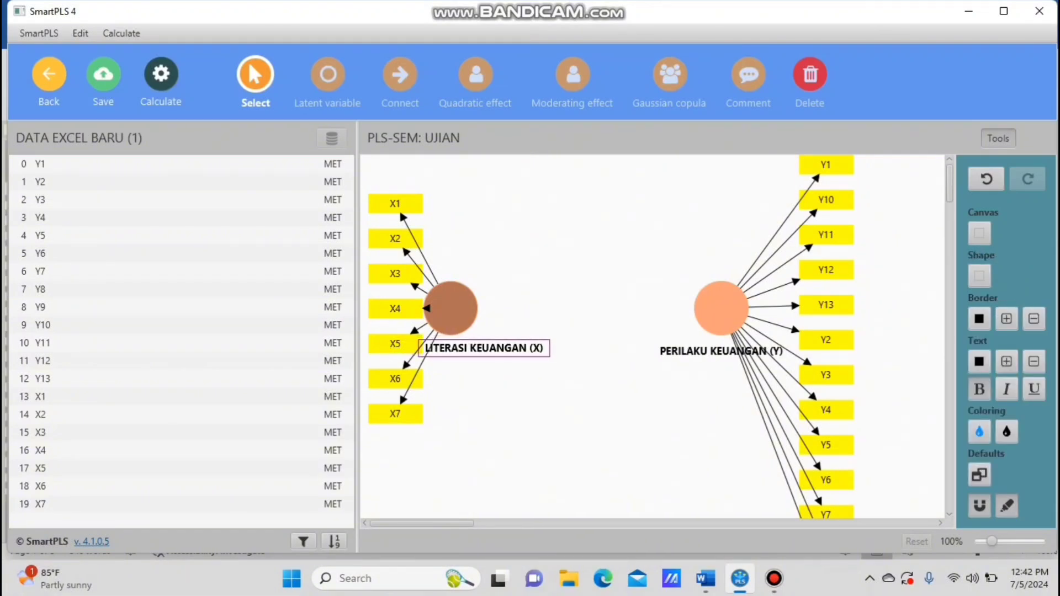
click(544, 406)
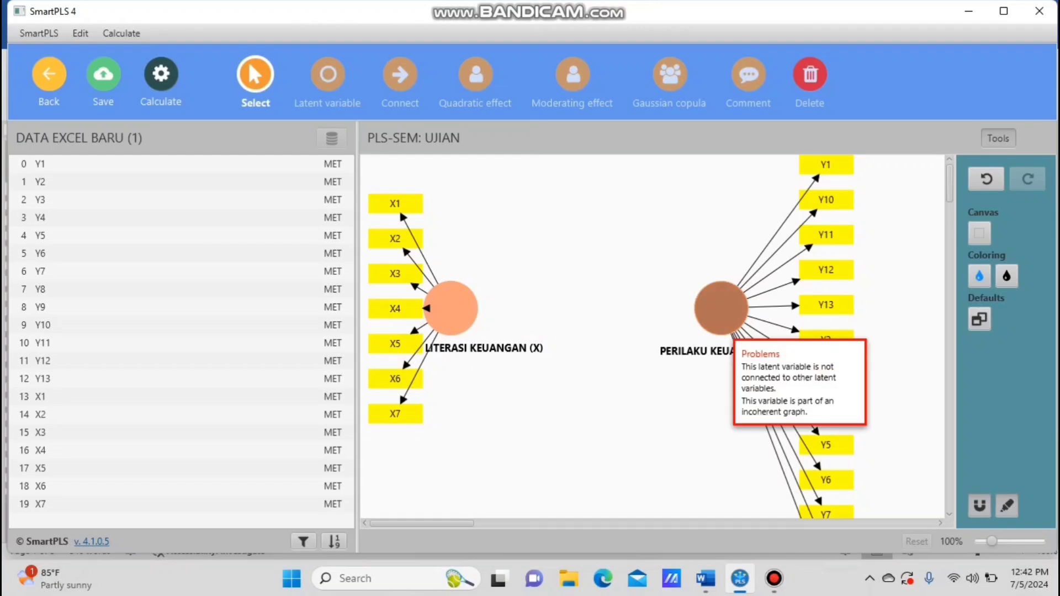
Shift PERILAKU KEUANGAN (Y) with its indicators slightly left, and set Y10 to Y13 aside on the variable's left
mouse_move(721, 308)
mouse_down()
mouse_move(694, 303)
mouse_move(711, 308)
mouse_up()
click(618, 408)
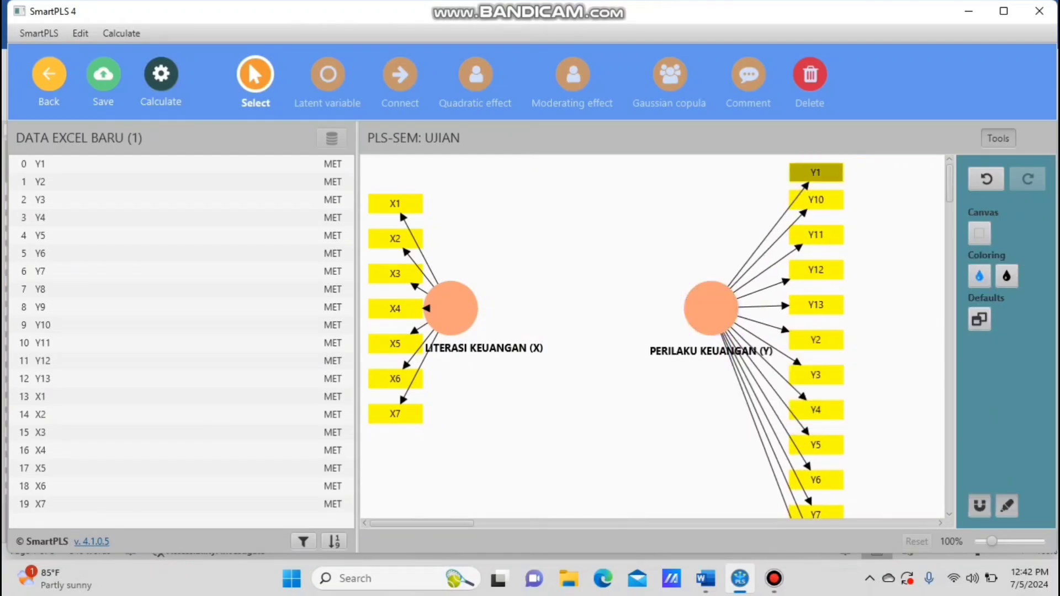
drag(950, 186, 950, 187)
drag(816, 199, 659, 204)
drag(816, 235, 616, 243)
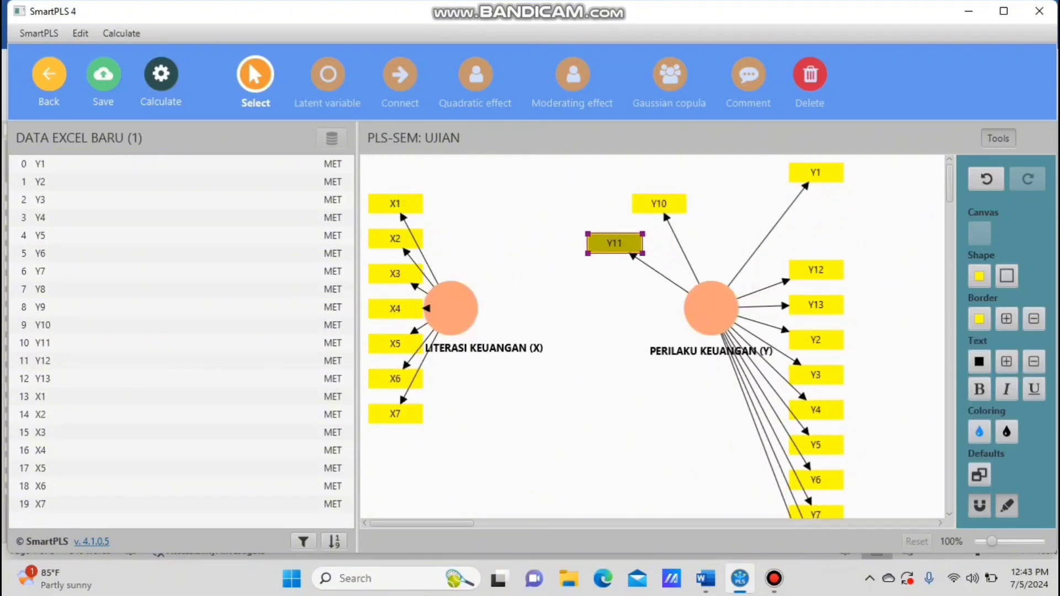
drag(815, 270, 616, 375)
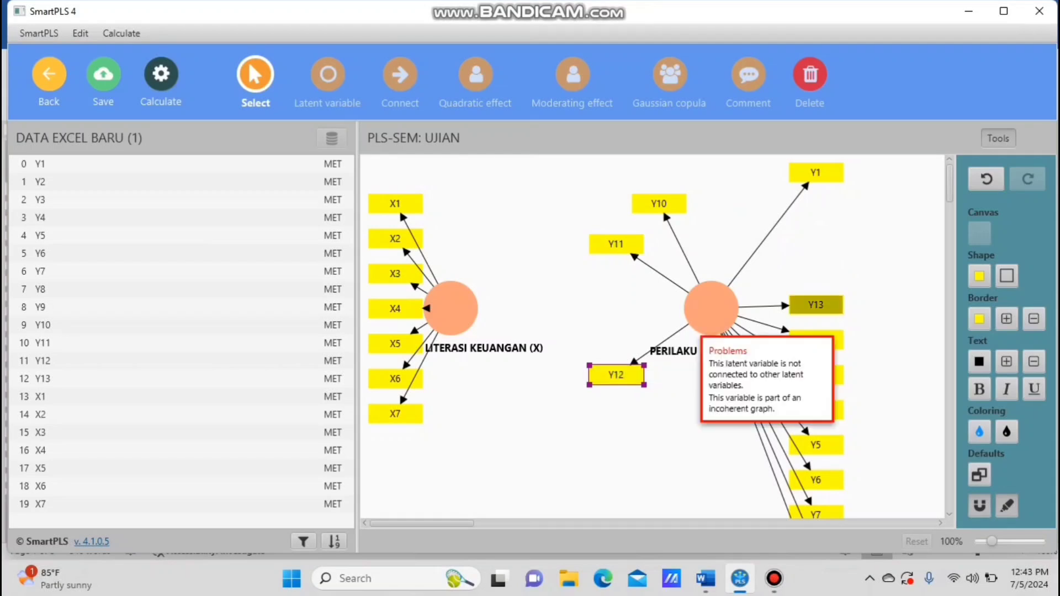
drag(816, 305, 621, 298)
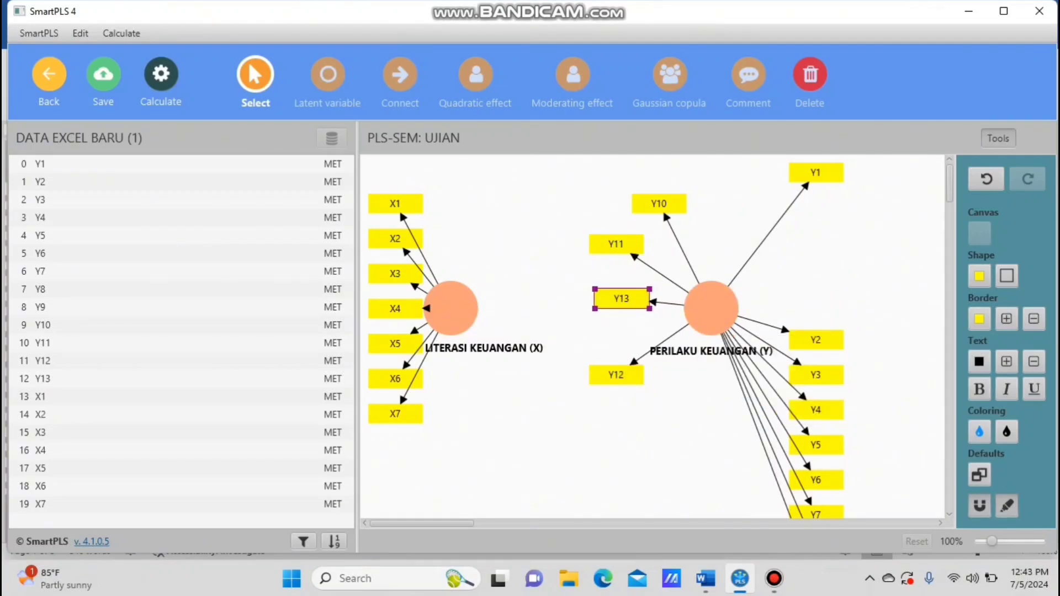
Arrange indicators Y2 to Y6 in numerical order in an evenly spaced column directly below Y1
drag(816, 339, 816, 223)
click(816, 374)
drag(815, 374, 816, 275)
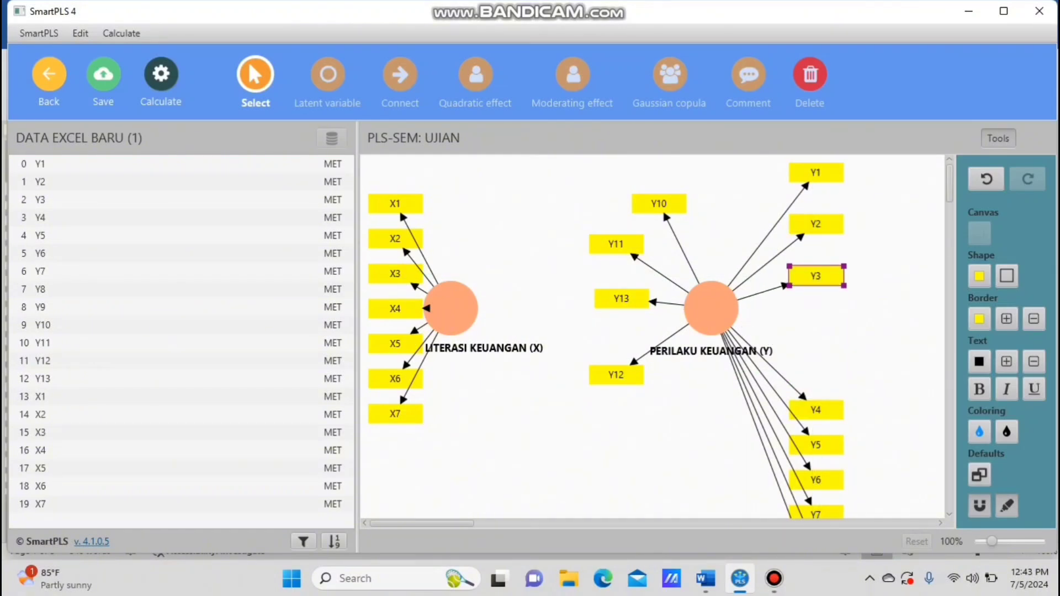
drag(816, 410, 816, 327)
drag(816, 444, 816, 378)
drag(816, 480, 816, 430)
drag(816, 223, 816, 209)
drag(815, 275, 816, 250)
mouse_move(816, 327)
mouse_down()
mouse_move(816, 276)
mouse_move(816, 287)
mouse_up()
drag(816, 379, 815, 328)
drag(816, 430, 816, 367)
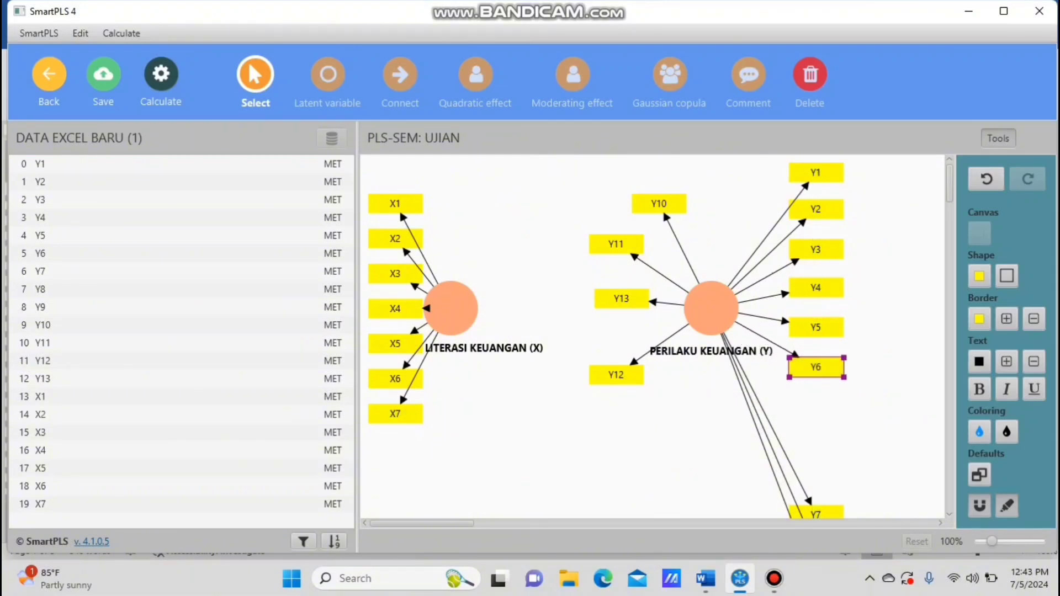
Move indicators Y7, Y8 and Y9 up to continue the column below Y6 with similar spacing
click(816, 512)
drag(816, 512, 815, 408)
click(866, 452)
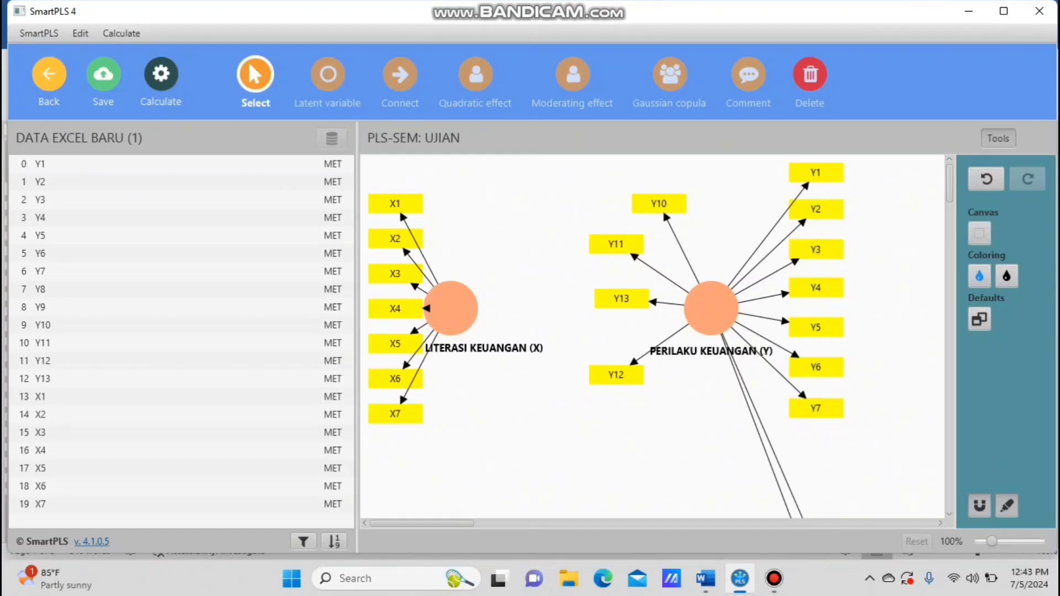
scroll(657, 337, down, 3)
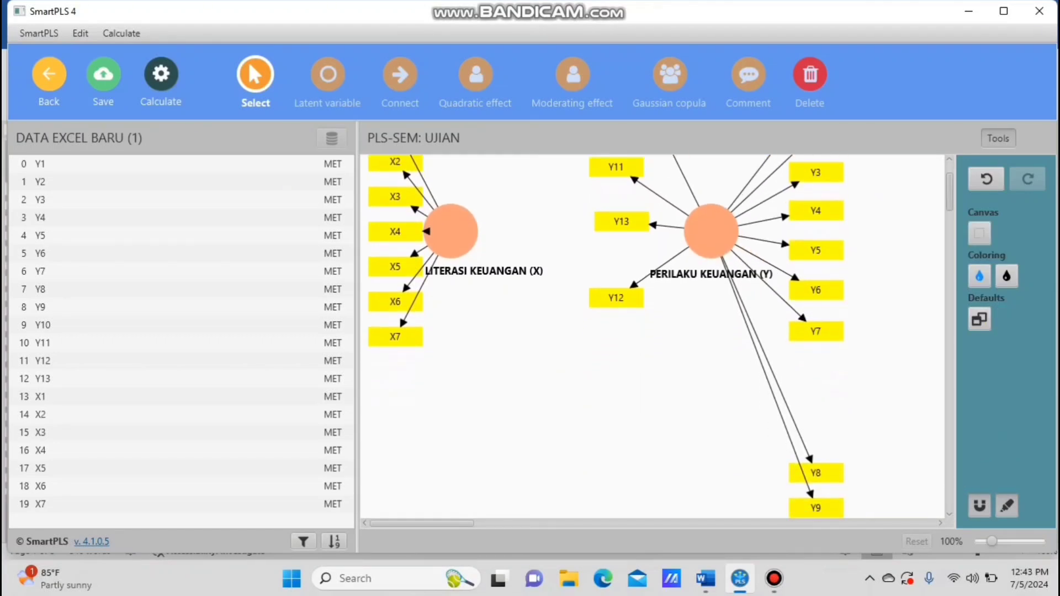
scroll(657, 337, down, 2)
click(816, 411)
drag(816, 411, 816, 307)
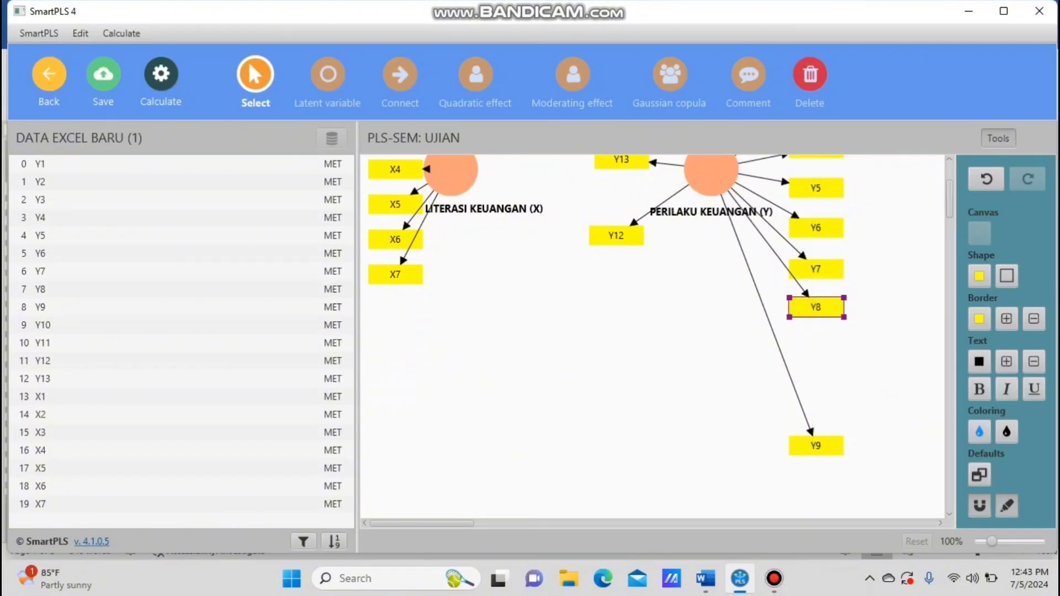
drag(816, 445, 816, 347)
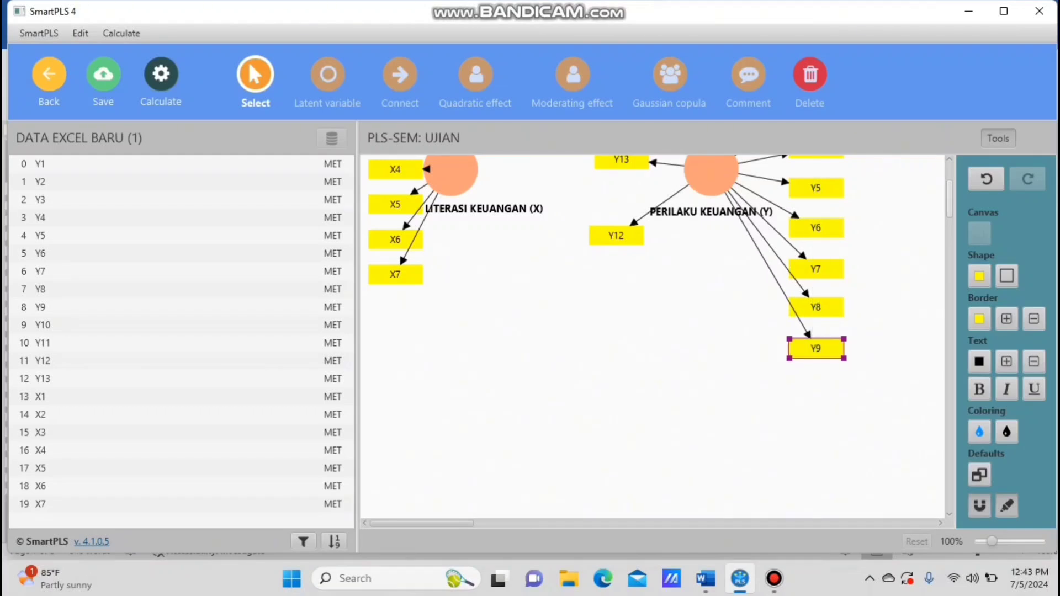
Place indicators Y10, Y11, Y12 and Y13 in order at the end of the column below Y9
scroll(660, 286, up, 3)
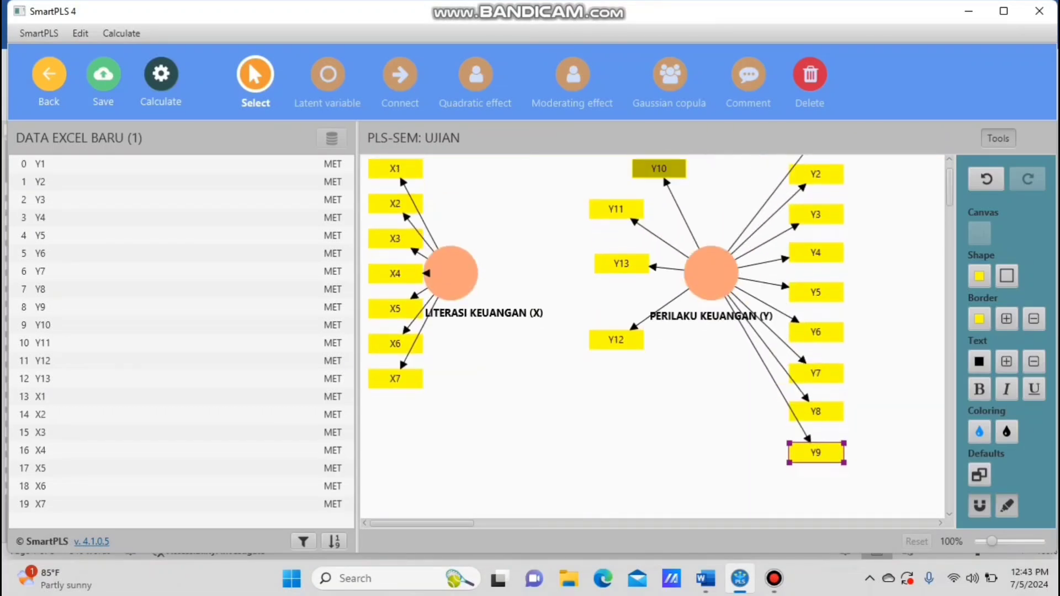
drag(659, 169, 816, 494)
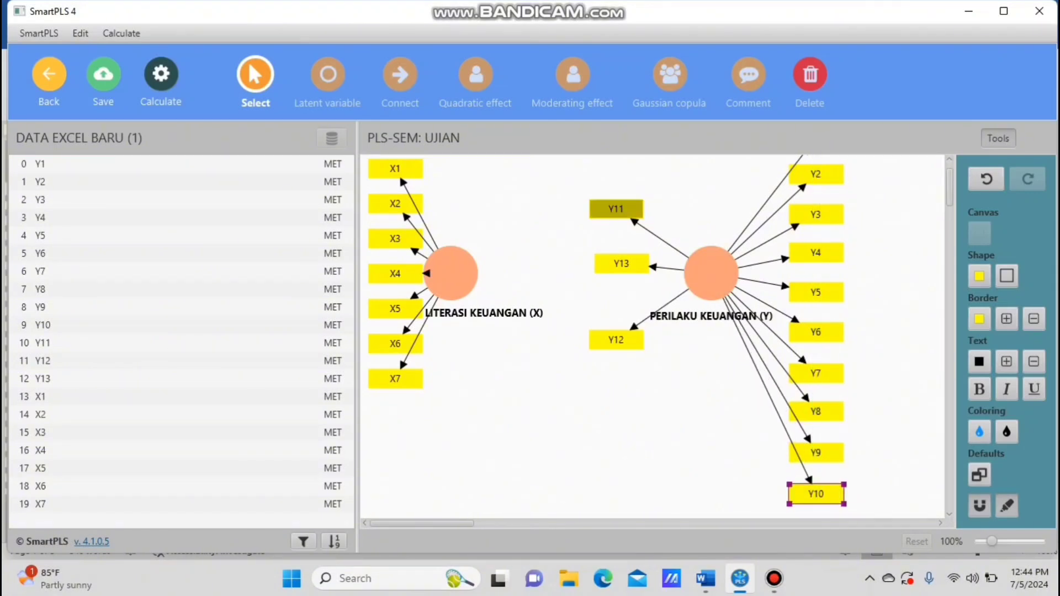
drag(615, 208, 816, 527)
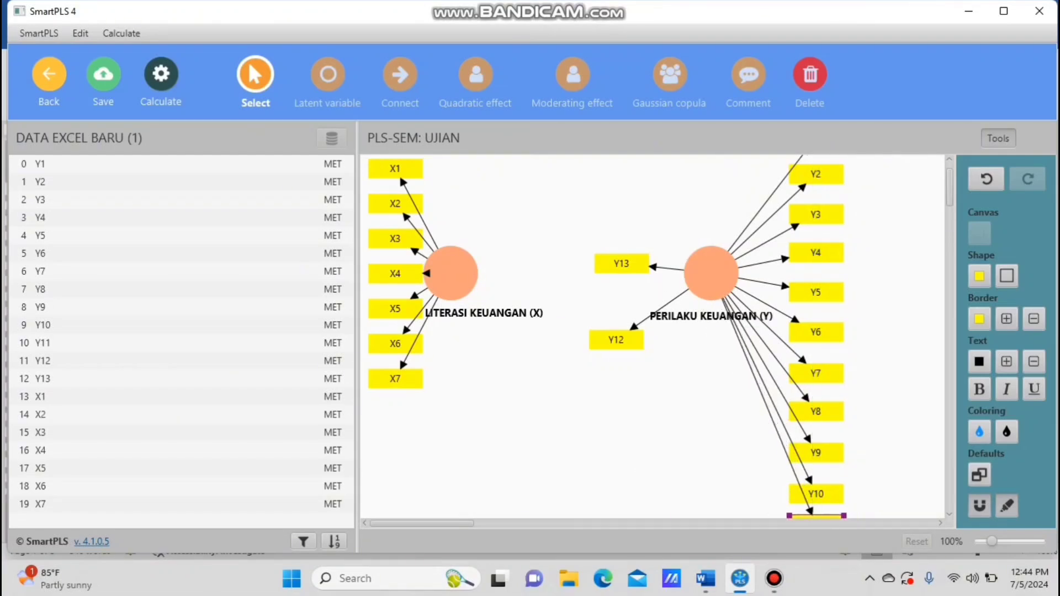
scroll(657, 337, down, 3)
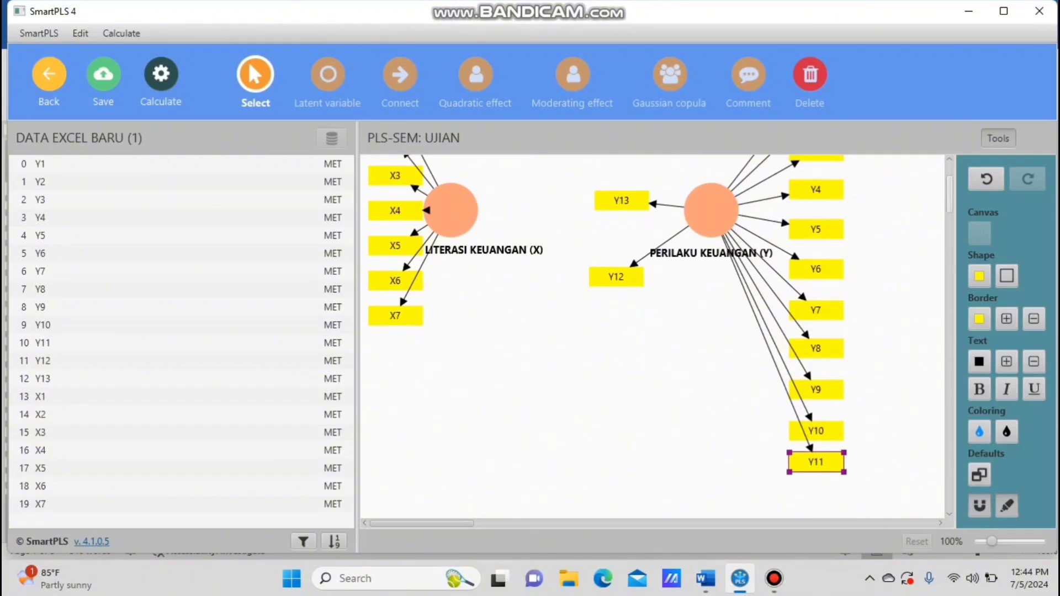
drag(616, 276, 816, 493)
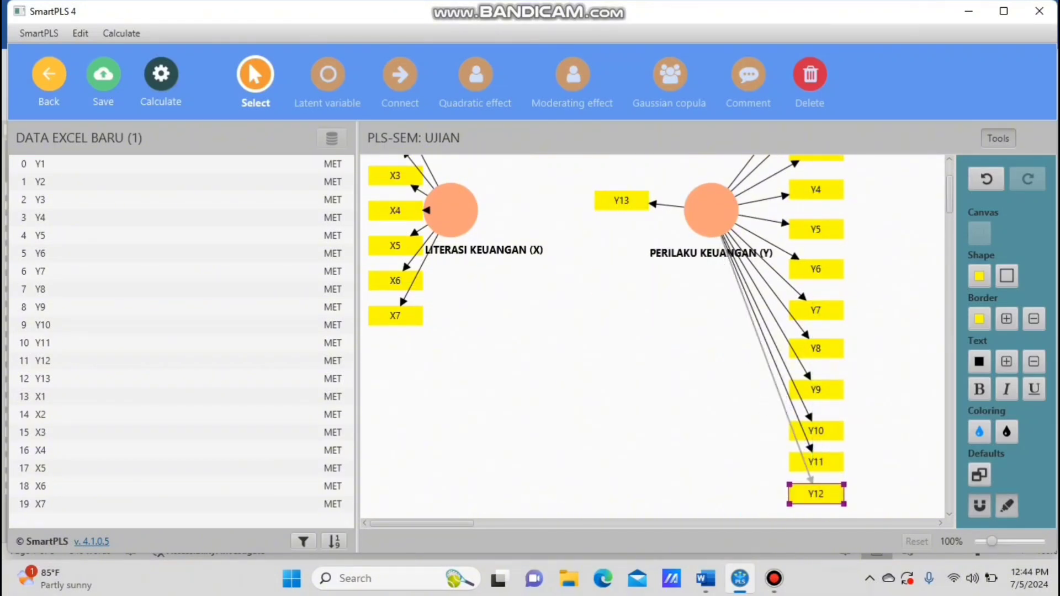
drag(621, 200, 816, 527)
click(889, 441)
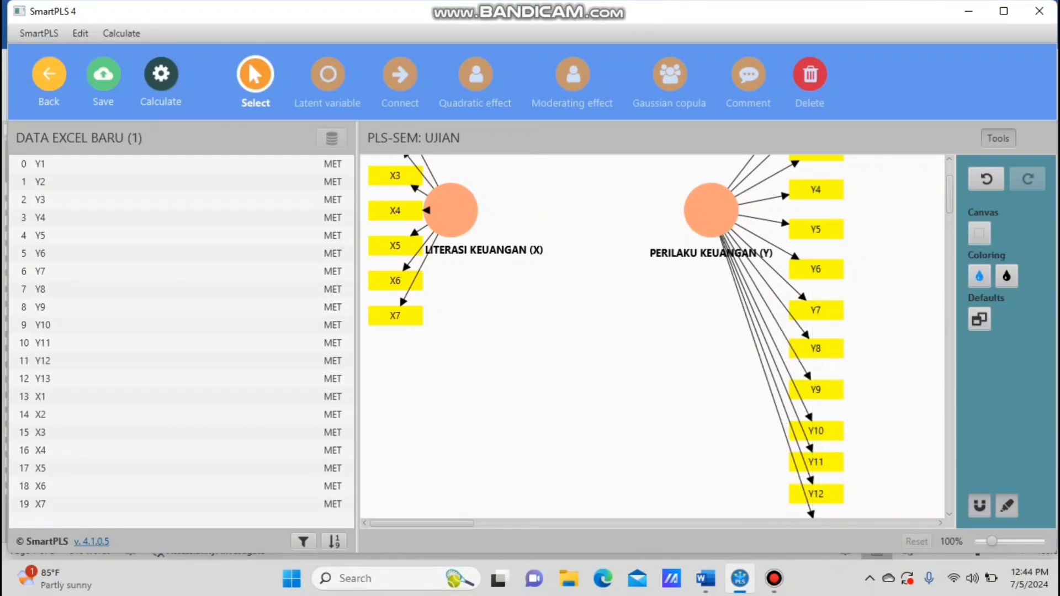
Connect LITERASI KEUANGAN (X) to PERILAKU KEUANGAN (Y) with a path directed towards Y
scroll(652, 337, up, 3)
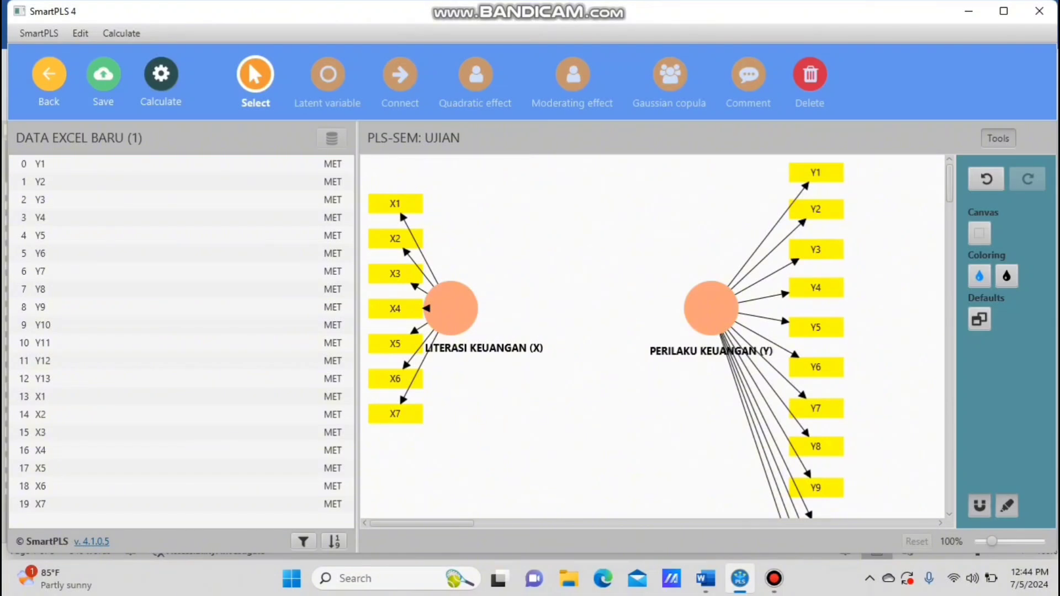
click(400, 74)
click(451, 325)
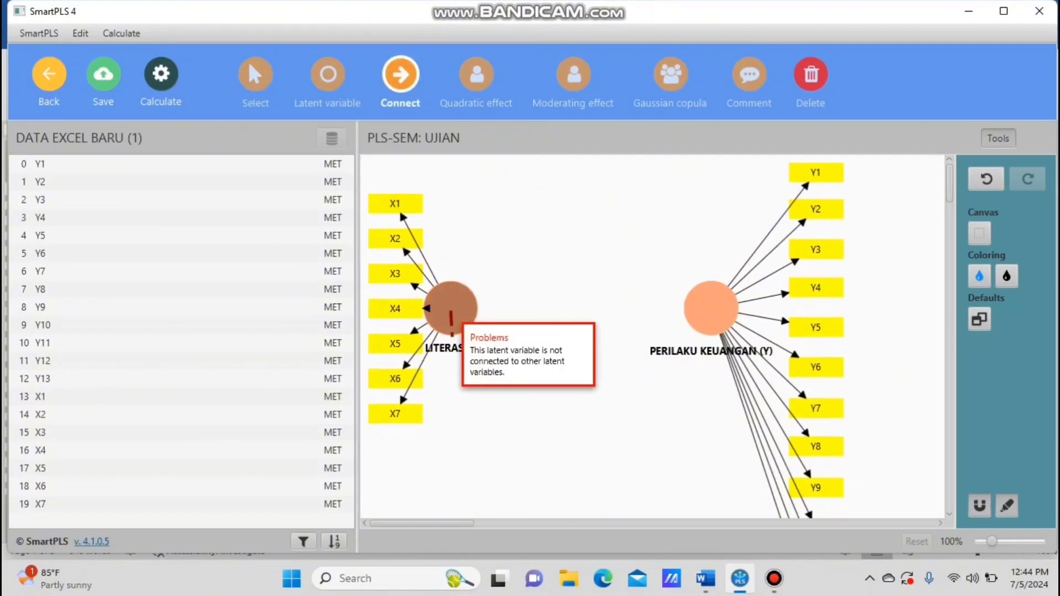
click(700, 308)
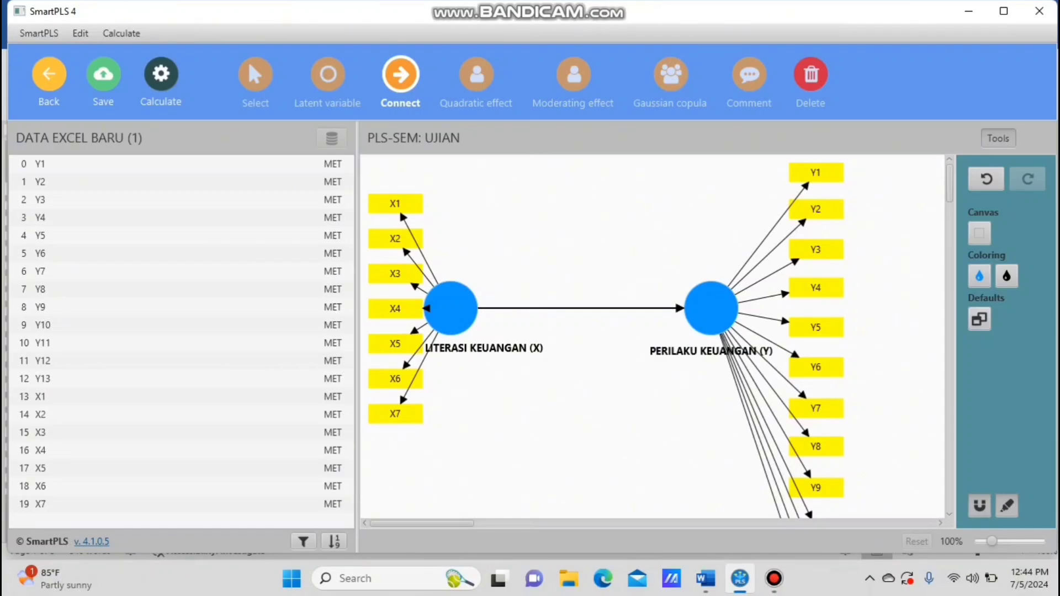
Run the PLS-SEM algorithm with the Path weighting scheme, Standardized results and Default initial weight, opening the report
click(160, 74)
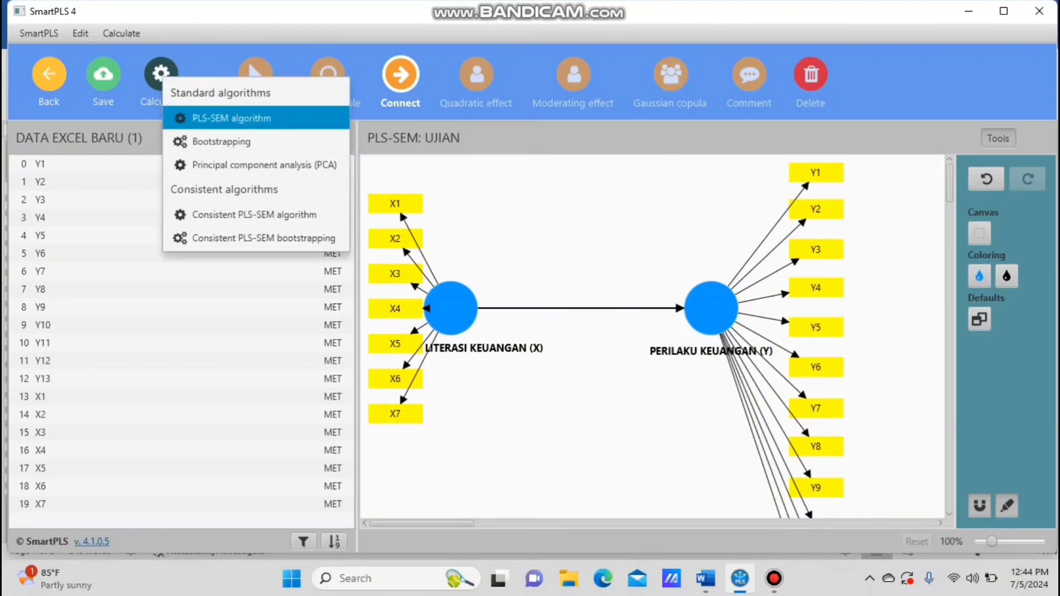
click(232, 118)
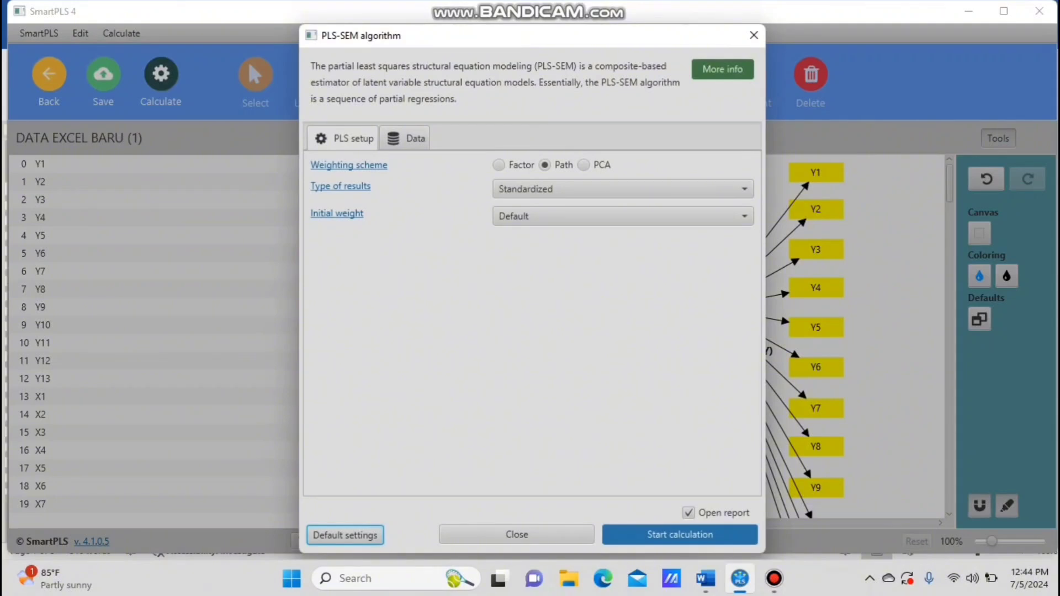
click(680, 534)
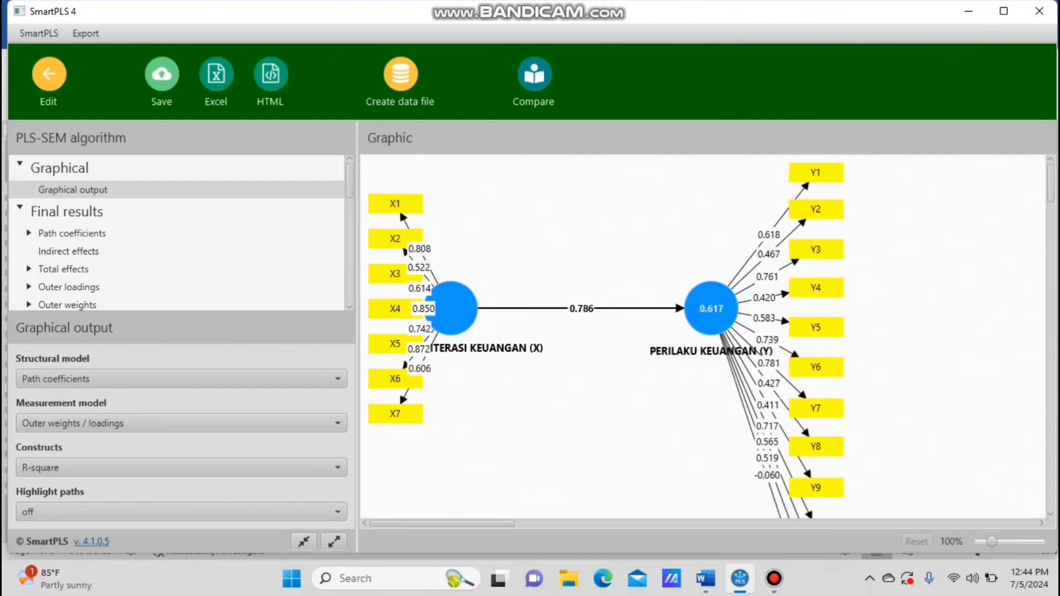
Switch to the Word document and review the VALIDITAS KONVERGEN criterion and loadings table under OUTER MODEL
mouse_move(706, 578)
click(710, 497)
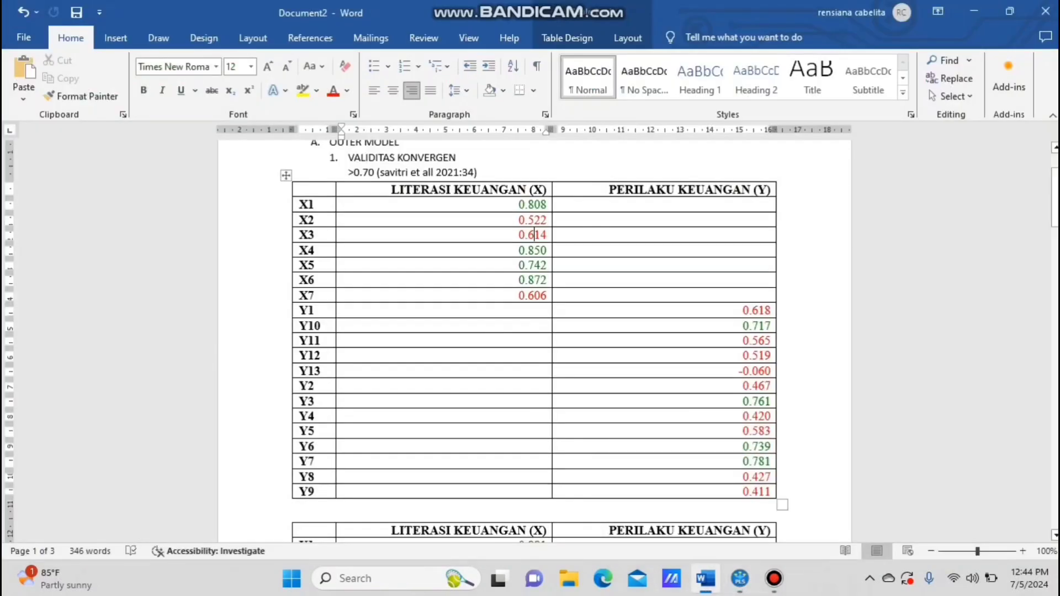
drag(1055, 202, 1055, 190)
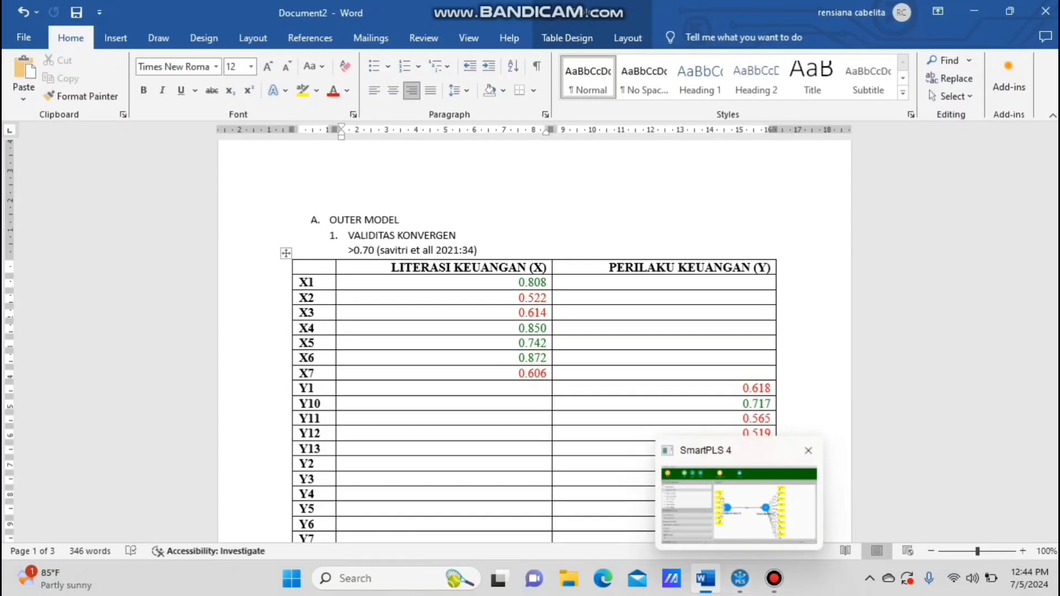
Switch back to SmartPLS, return to the UJIAN model and rerun the PLS-SEM algorithm with the same Path and Standardized settings
click(740, 578)
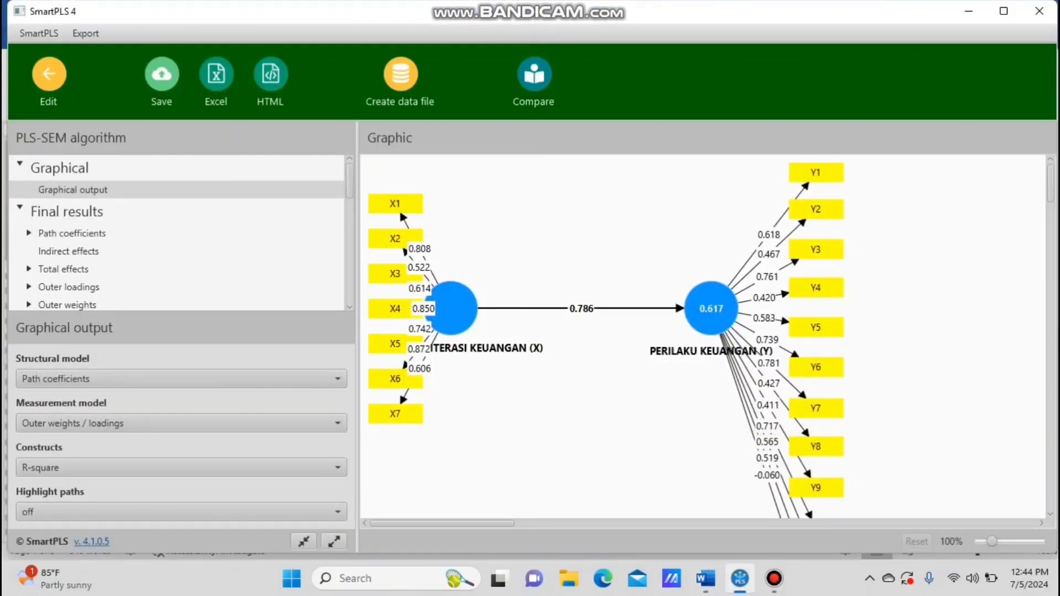
click(48, 74)
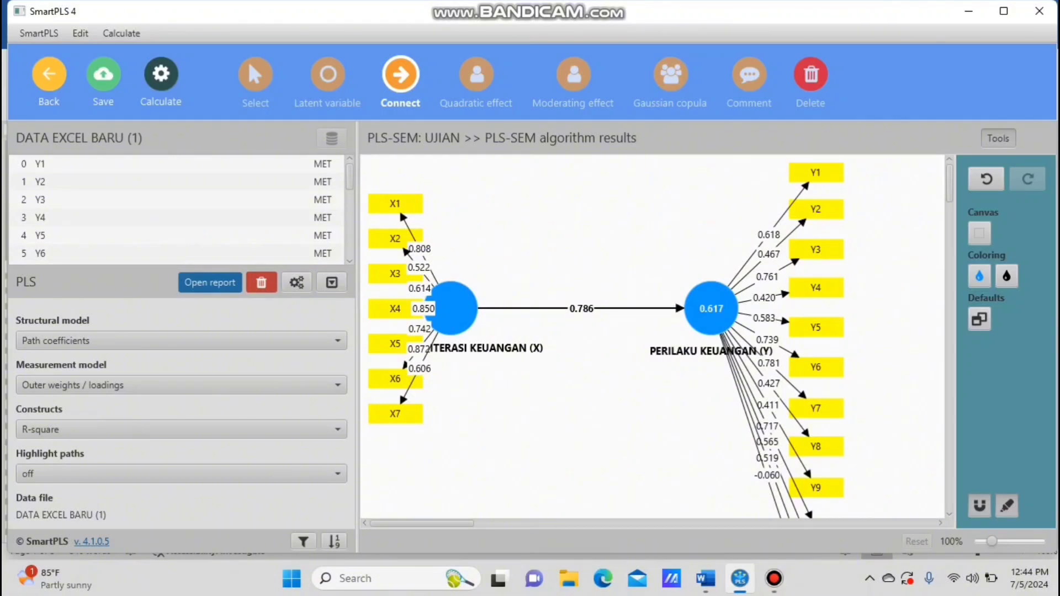
click(161, 73)
click(232, 116)
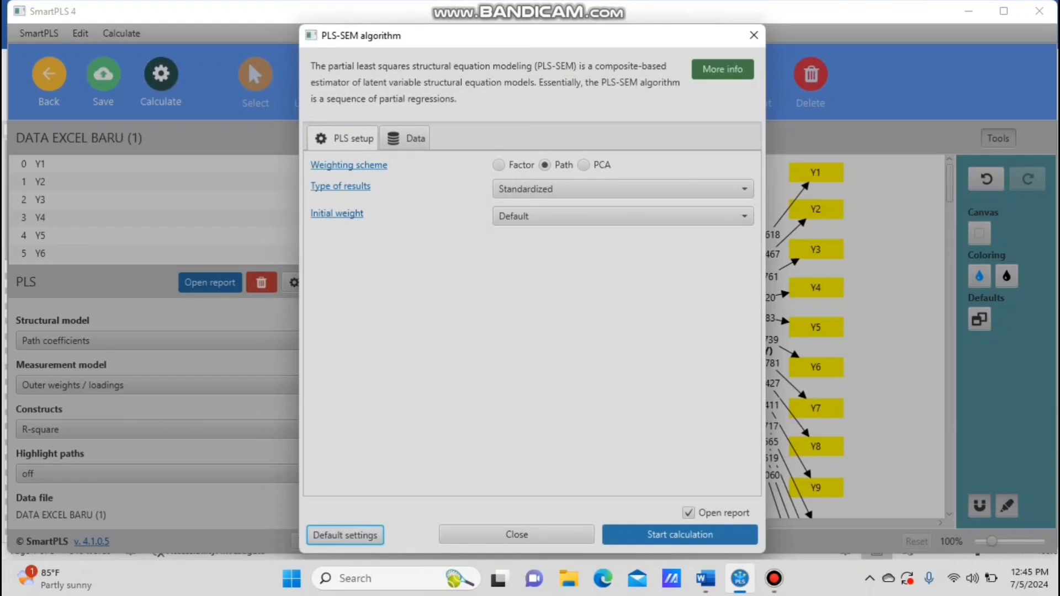
click(680, 534)
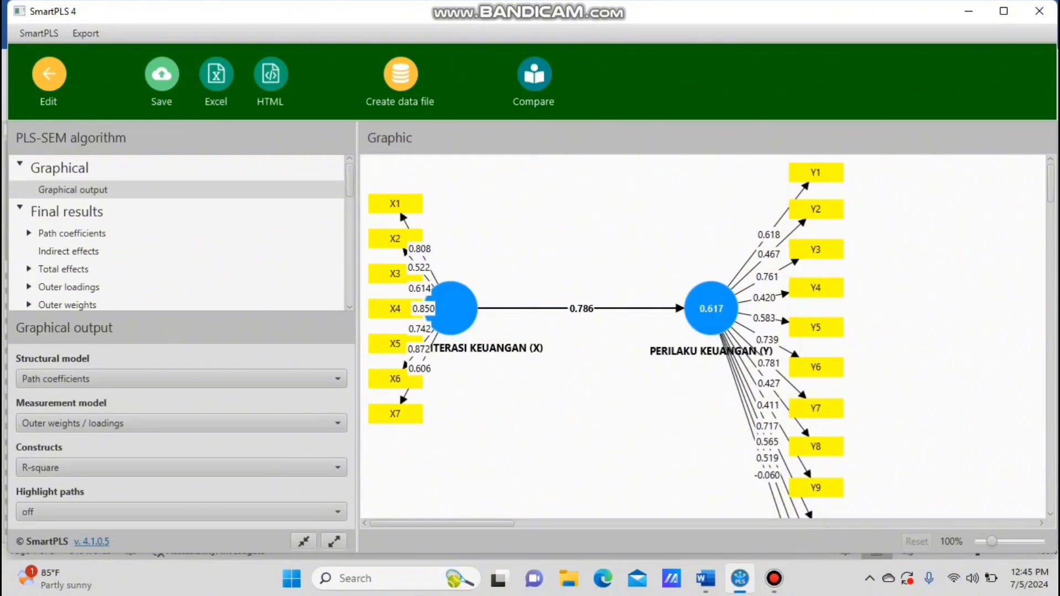
Browse the PLS-SEM report's result sections and view the outer loadings matrix and the indirect effects
scroll(182, 232, down, 6)
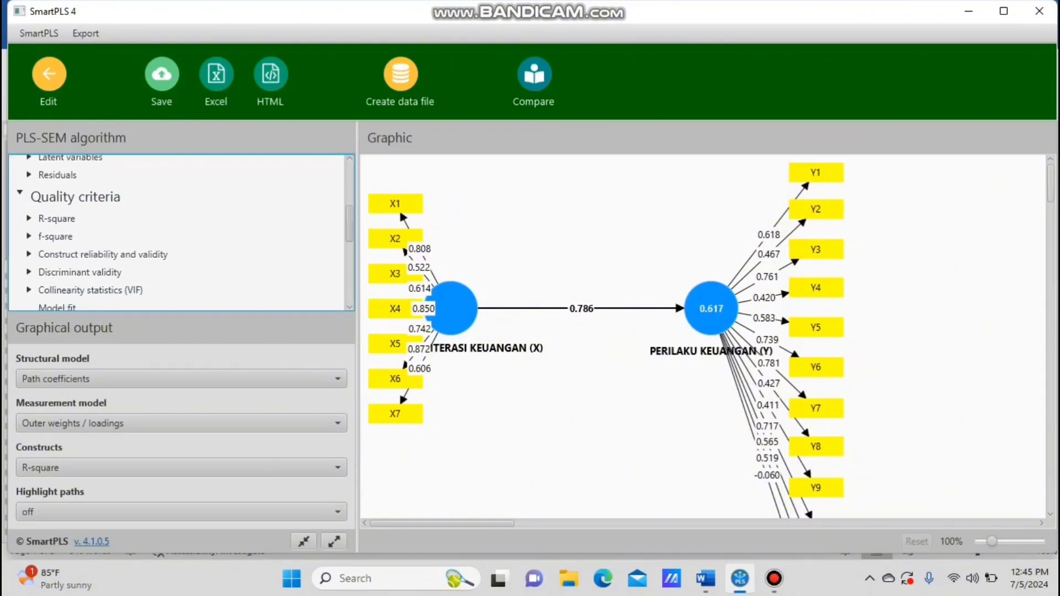
scroll(182, 232, down, 7)
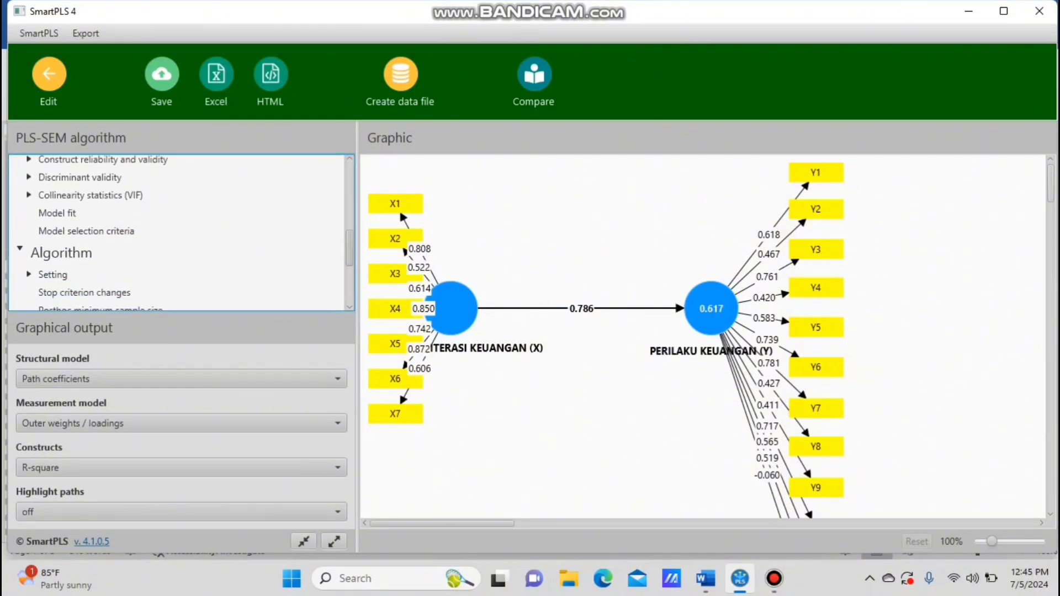
scroll(182, 232, down, 4)
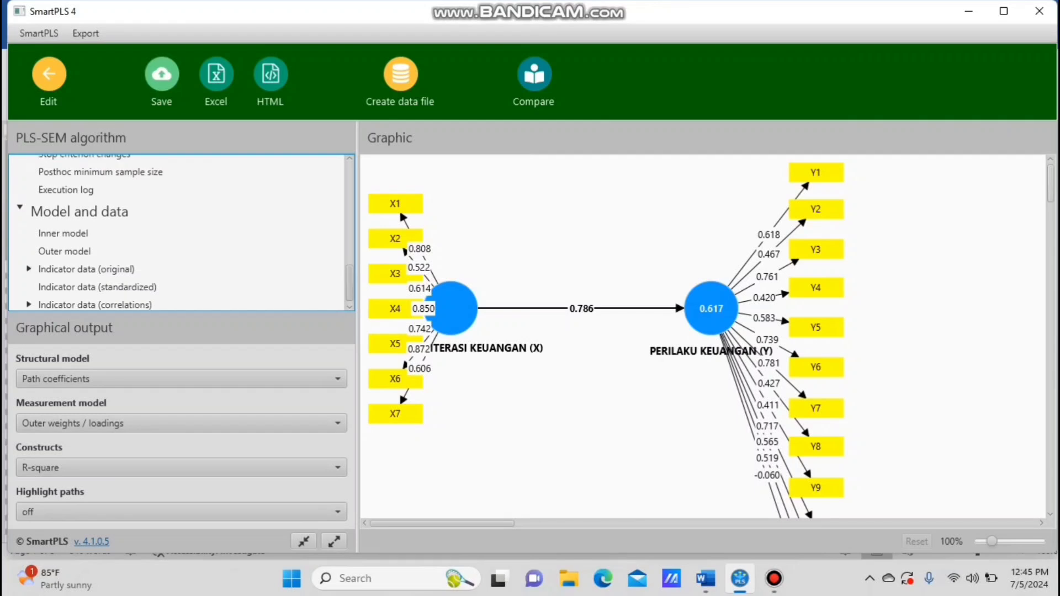
scroll(182, 231, up, 5)
scroll(183, 232, up, 5)
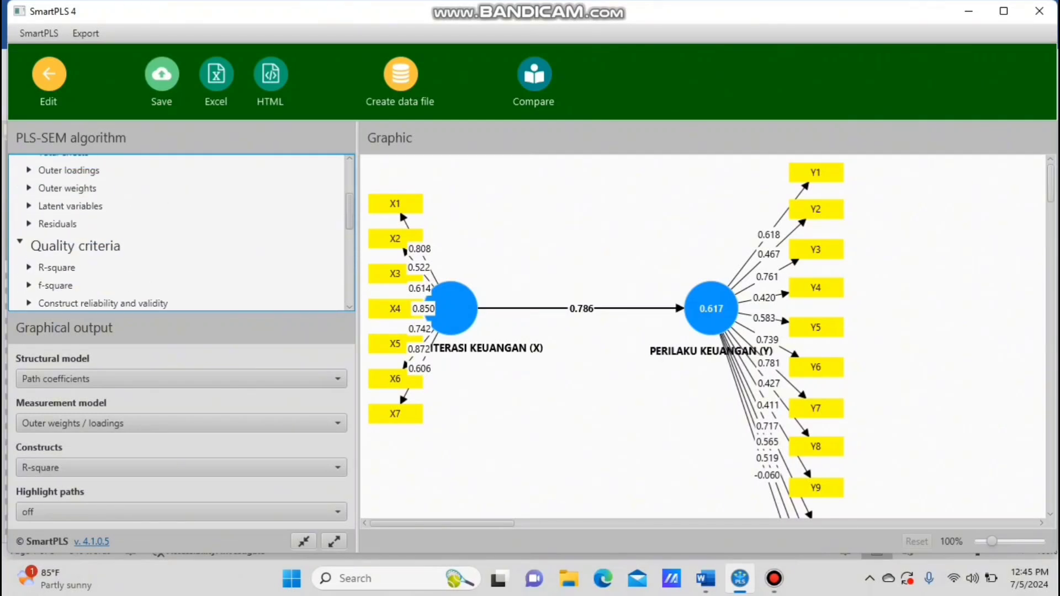
scroll(182, 231, up, 1)
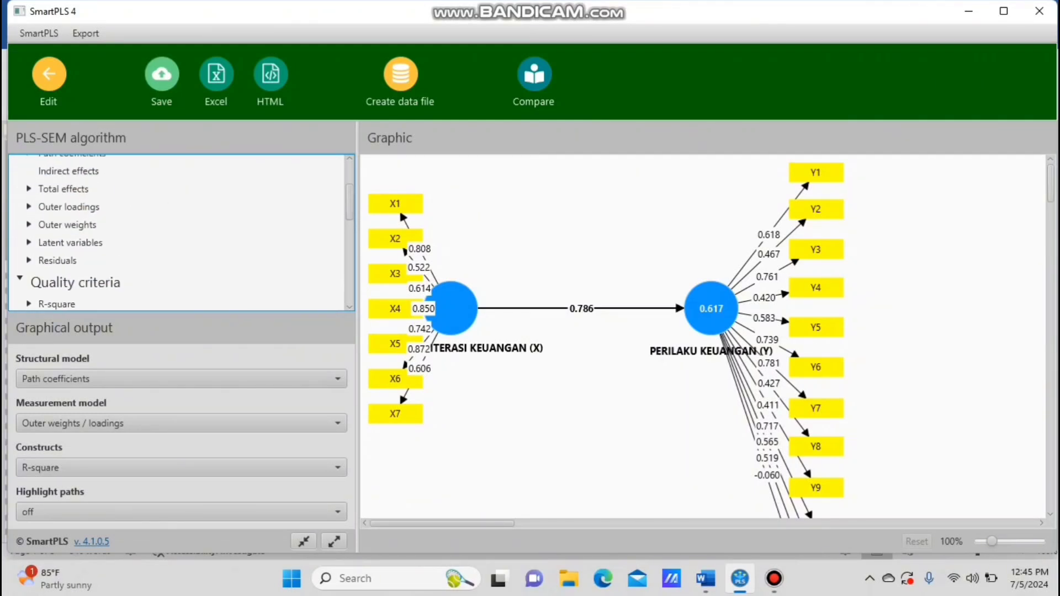
click(68, 207)
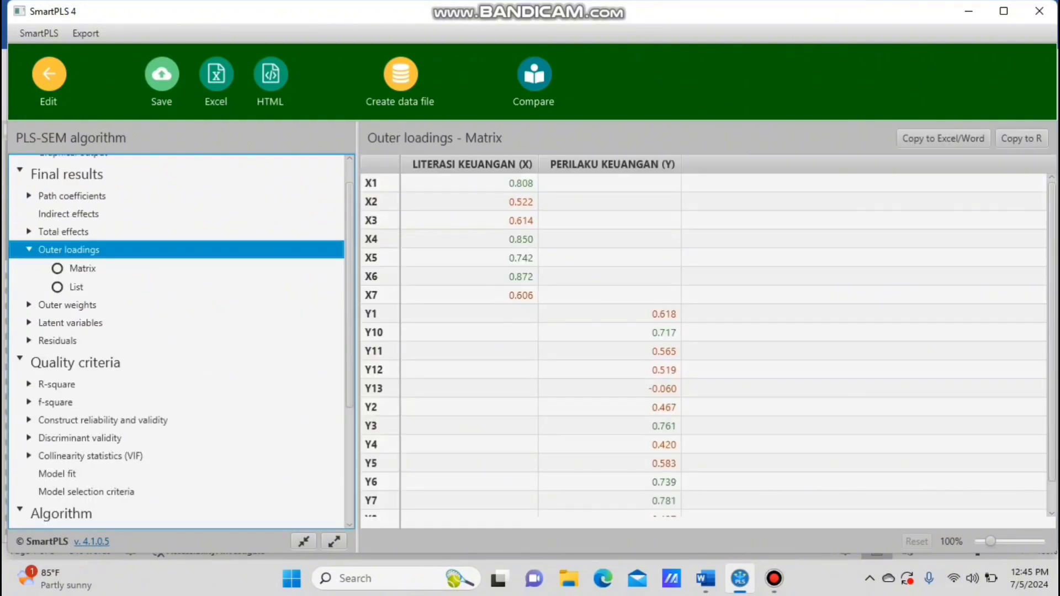
click(69, 214)
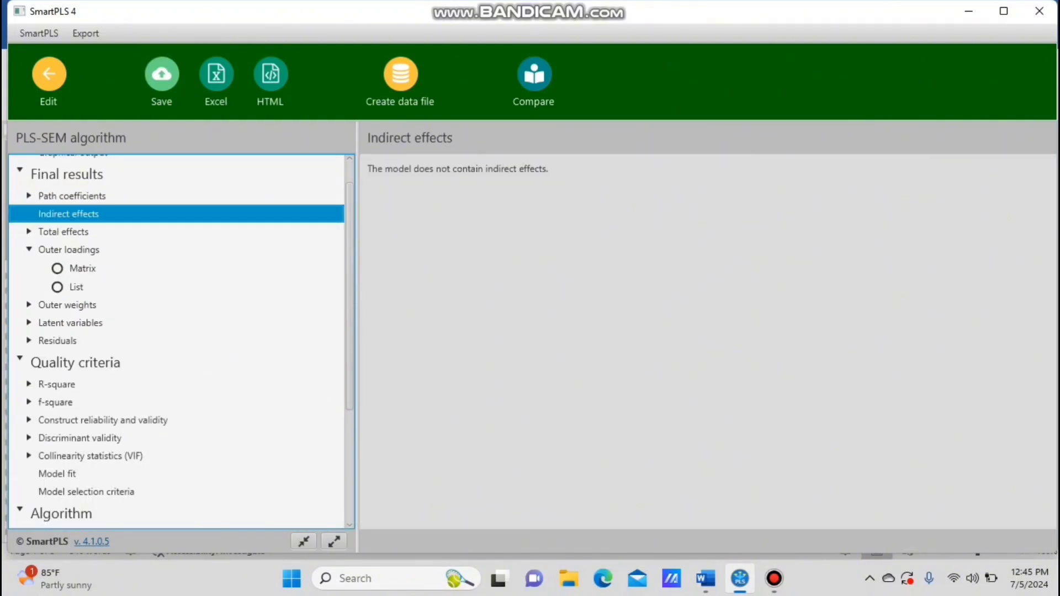
Open the outer loadings matrix and check the X indicators against the >0.70 VALIDITAS KONVERGEN criterion in the Word document
click(68, 250)
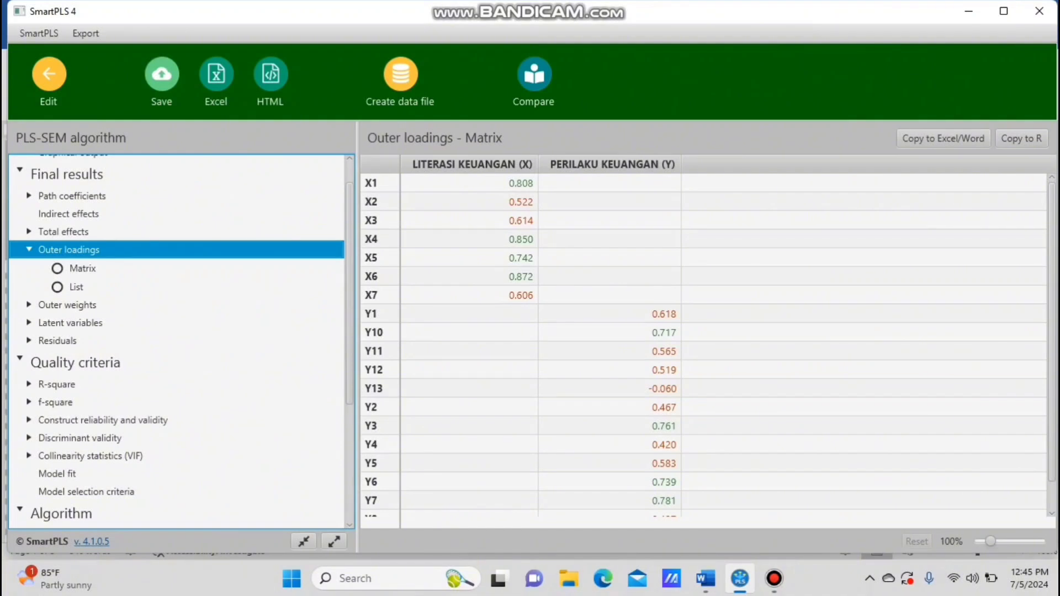
drag(469, 184, 610, 184)
click(706, 578)
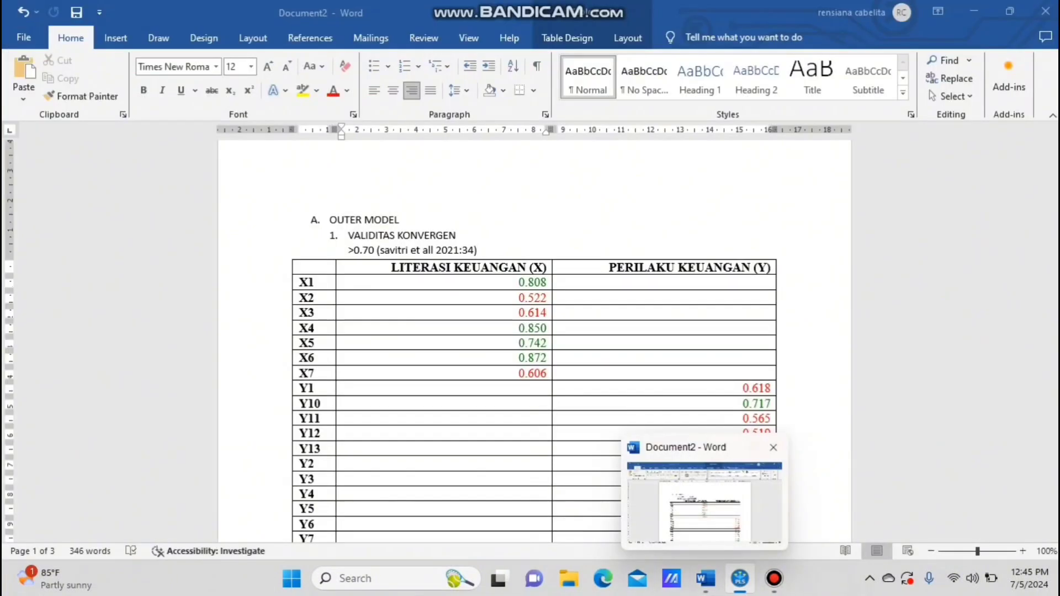
drag(1055, 182, 1055, 193)
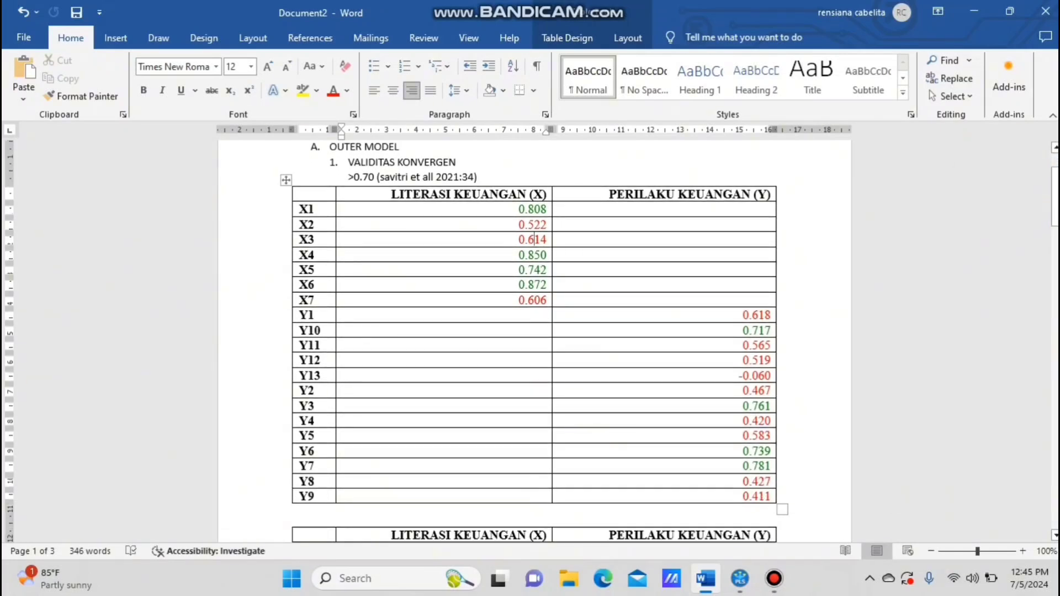
key(shift+Up)
mouse_move(533, 240)
mouse_down()
mouse_move(533, 285)
mouse_move(533, 241)
mouse_up()
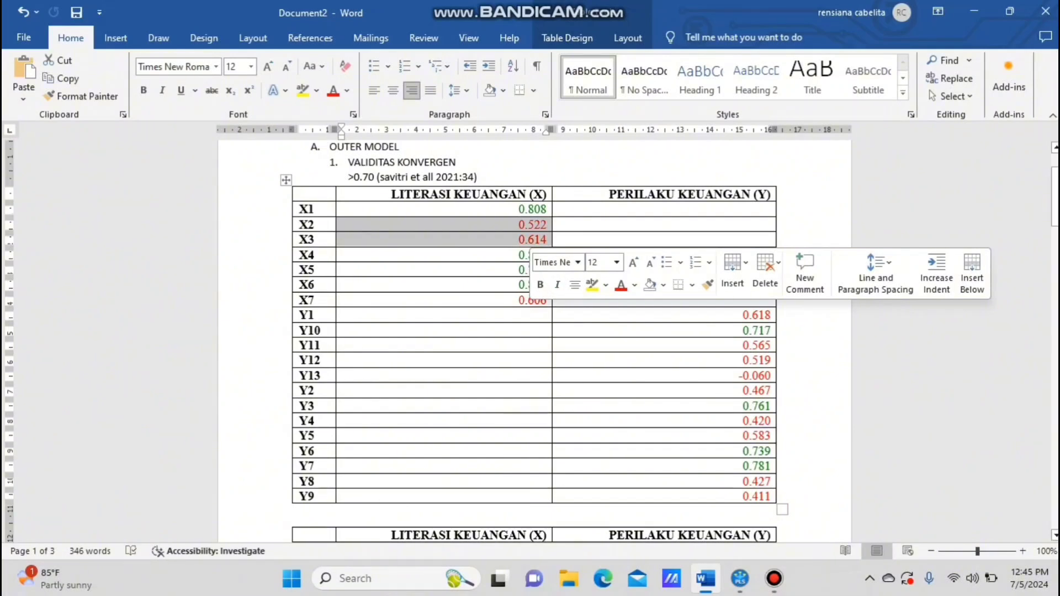
click(534, 299)
drag(518, 300, 524, 300)
Switch back to SmartPLS, return to the UJIAN model and delete indicators X2, X3 and X7 from LITERASI KEUANGAN (X)
mouse_move(740, 578)
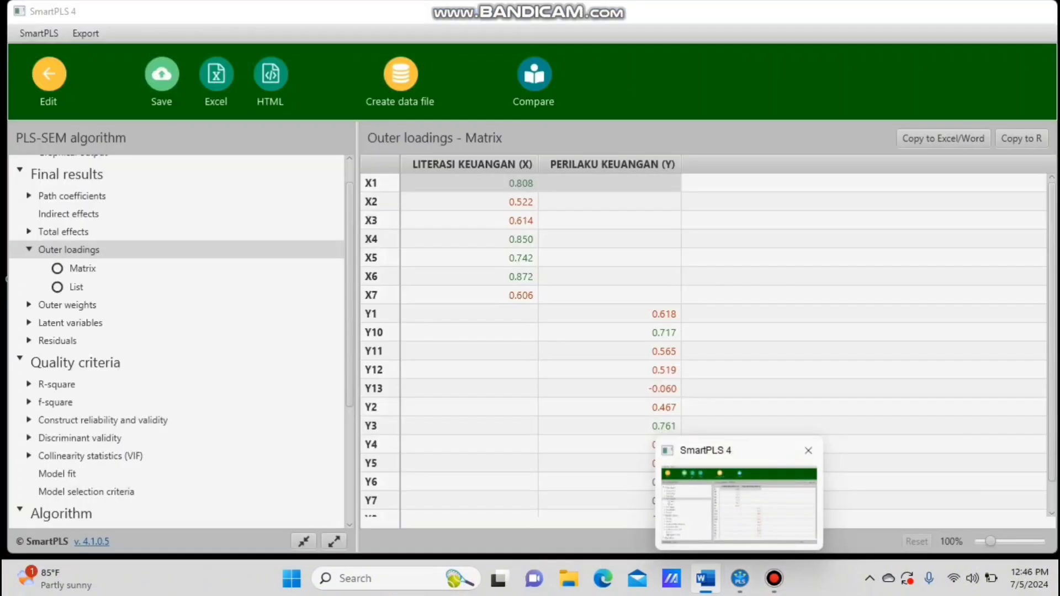
click(739, 503)
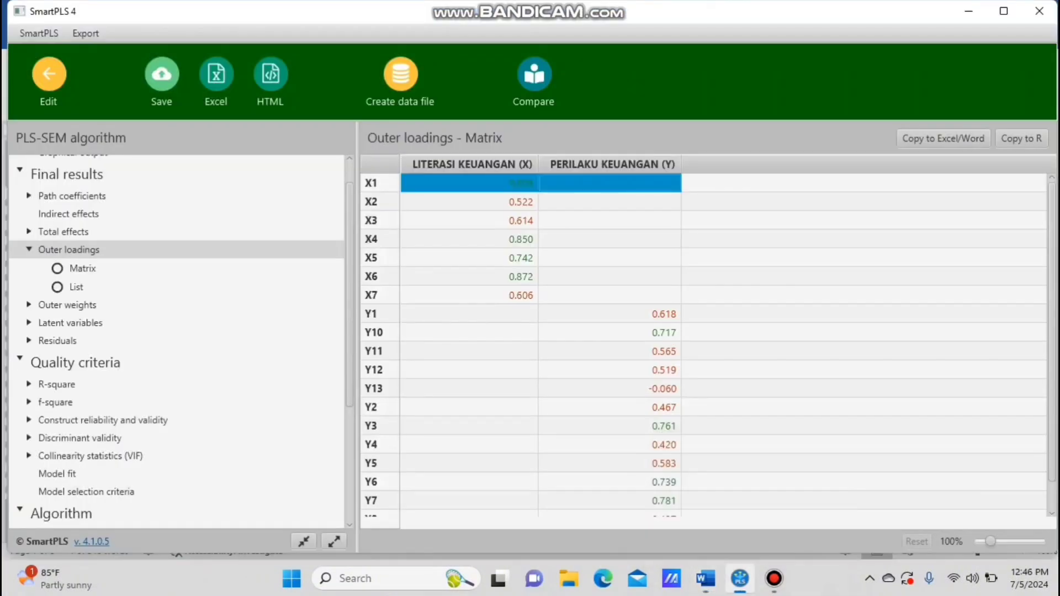
click(49, 74)
click(255, 74)
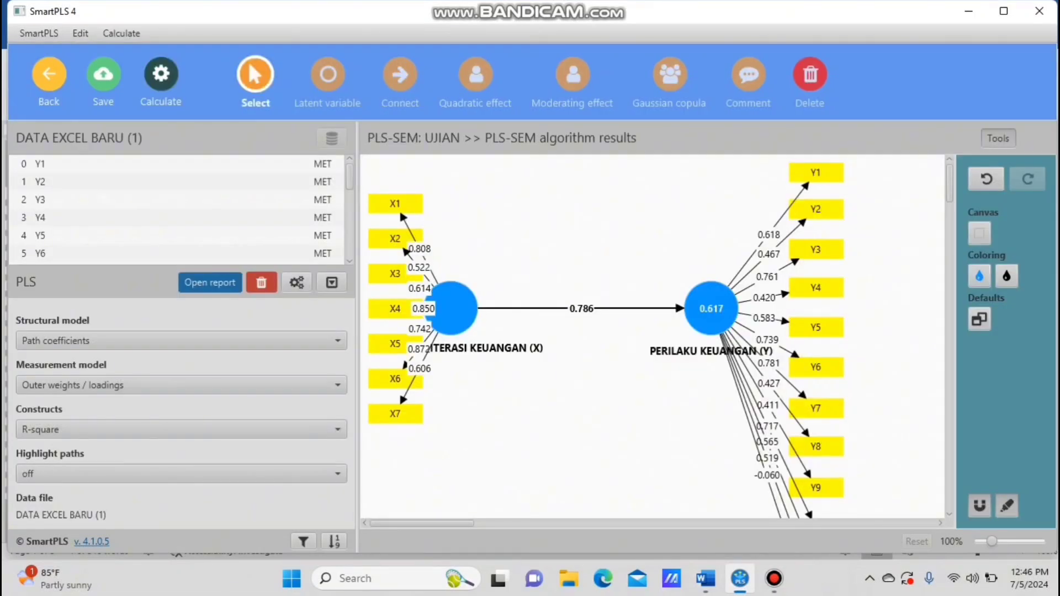
click(394, 239)
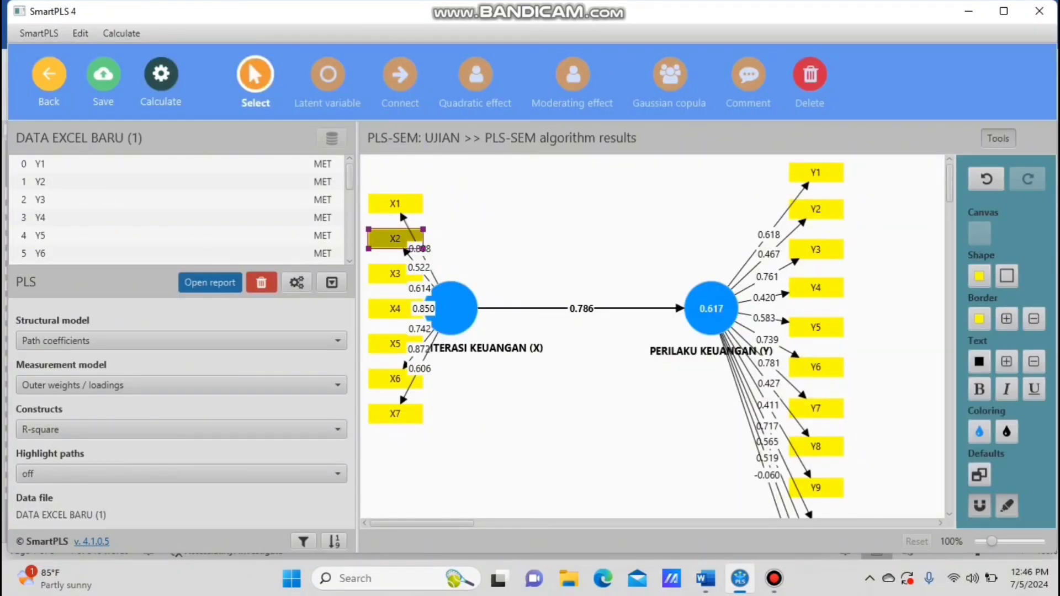
right_click(395, 239)
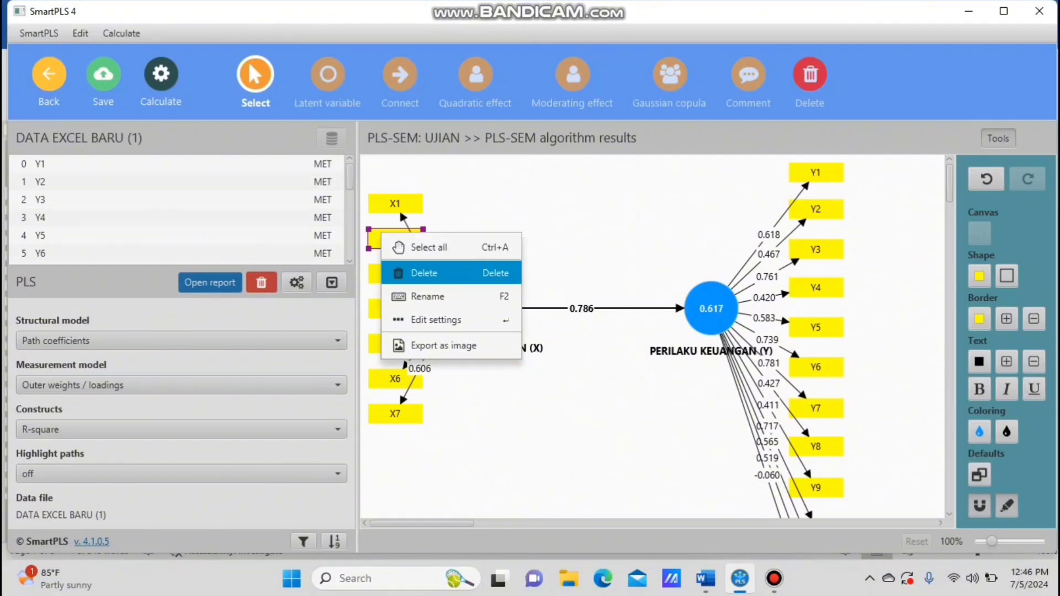
click(412, 272)
right_click(393, 271)
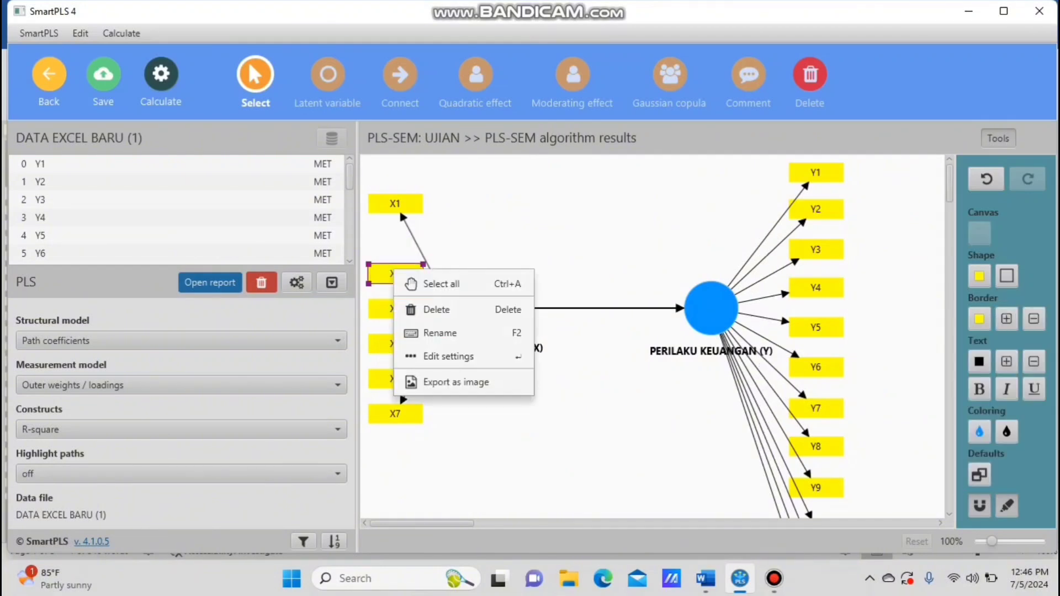
click(414, 309)
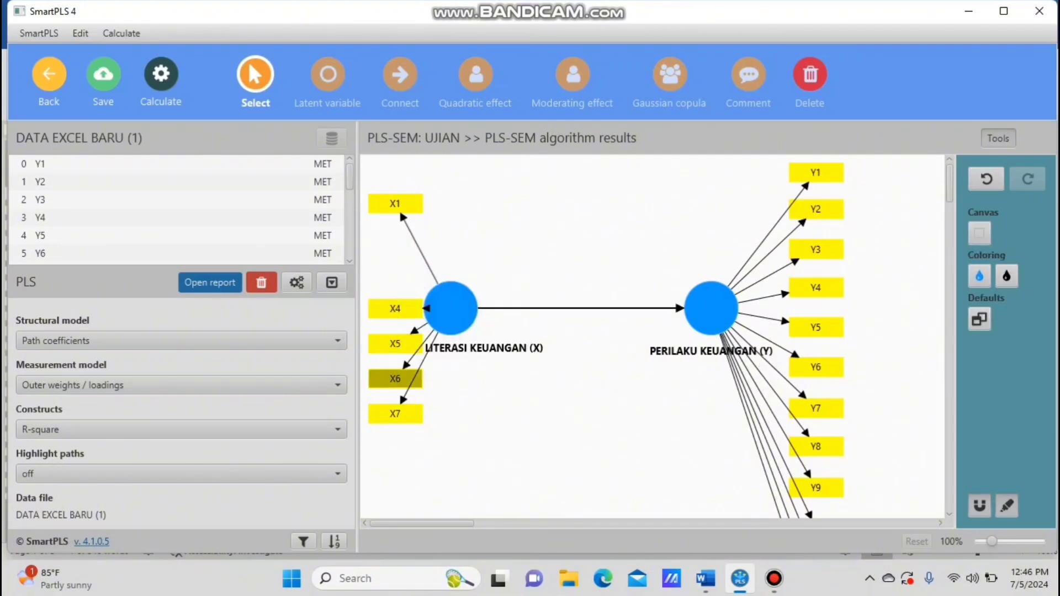
right_click(397, 420)
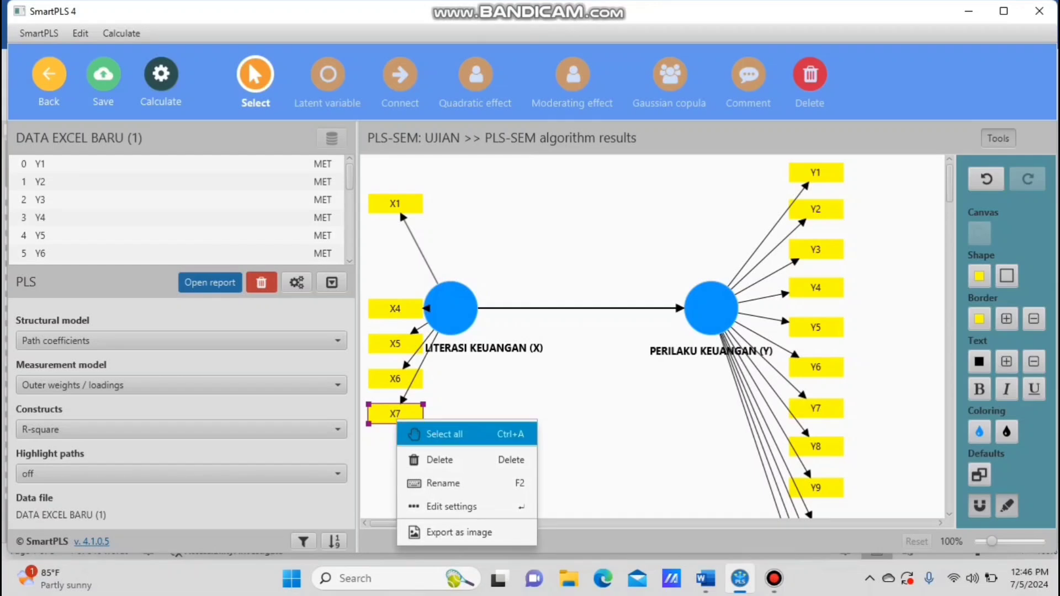
click(436, 460)
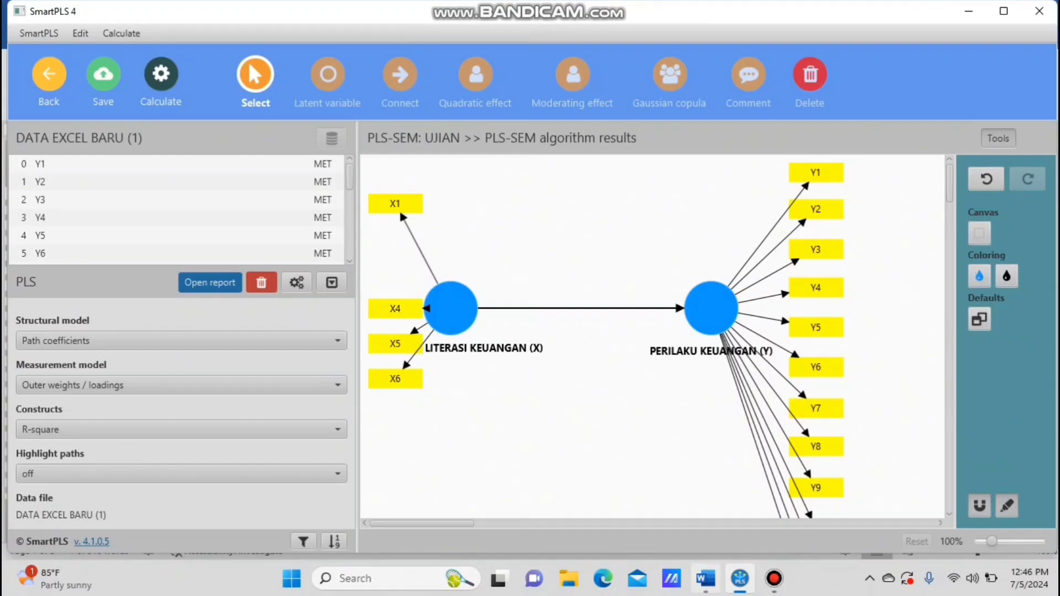
Switch to the Word document and check the PERILAKU KEUANGAN (Y) loadings for indicators below the 0.70 criterion
click(706, 579)
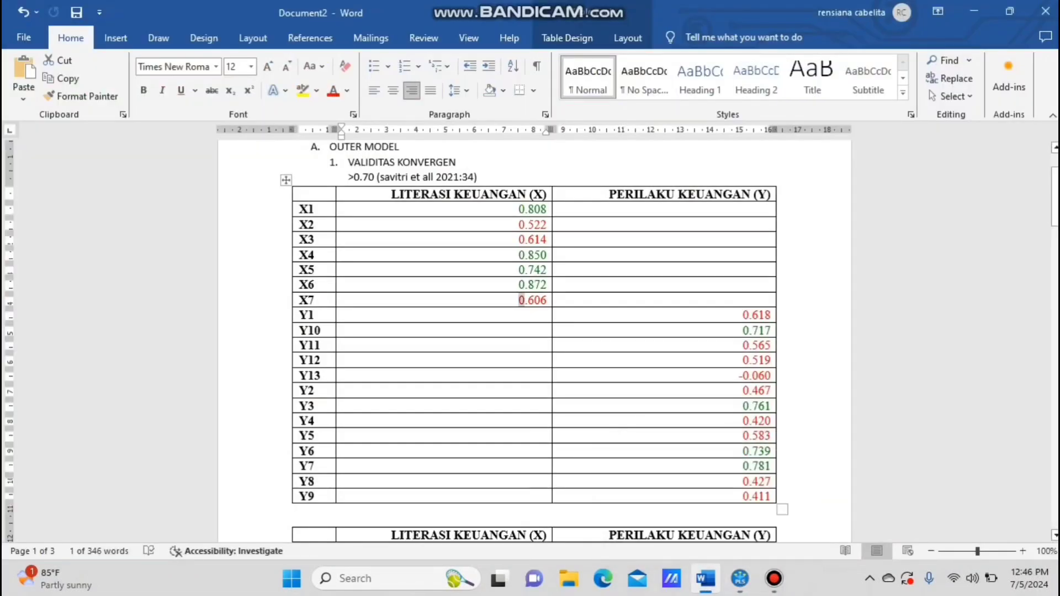
click(743, 315)
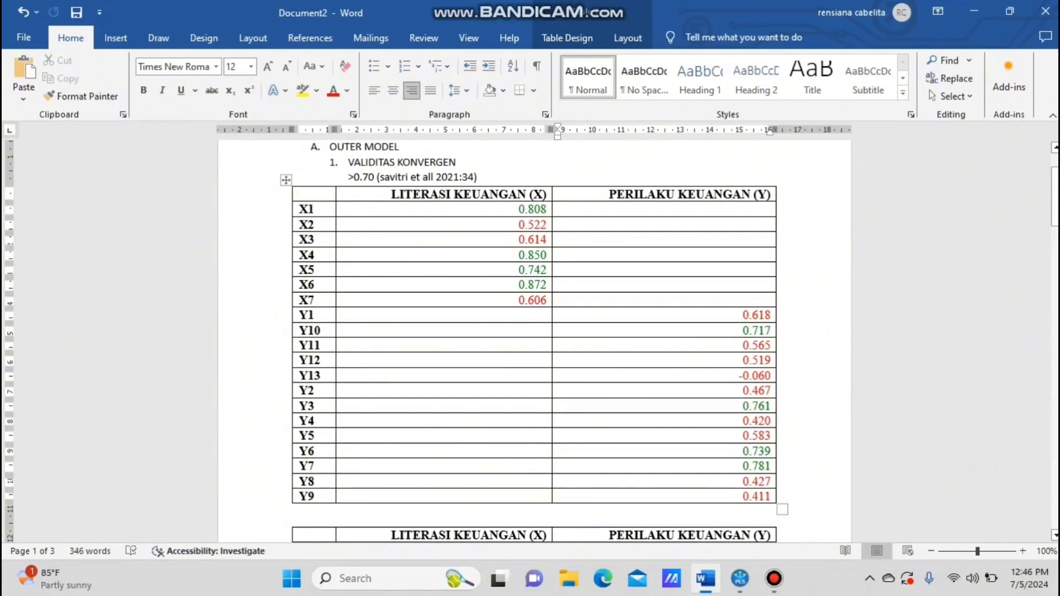
drag(743, 315, 772, 315)
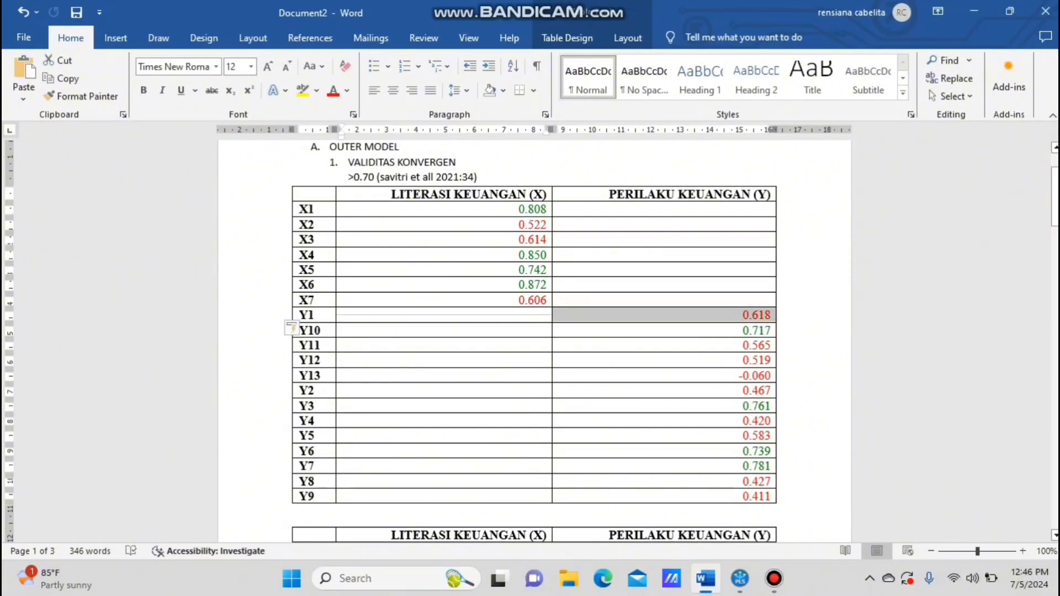
drag(743, 345, 759, 391)
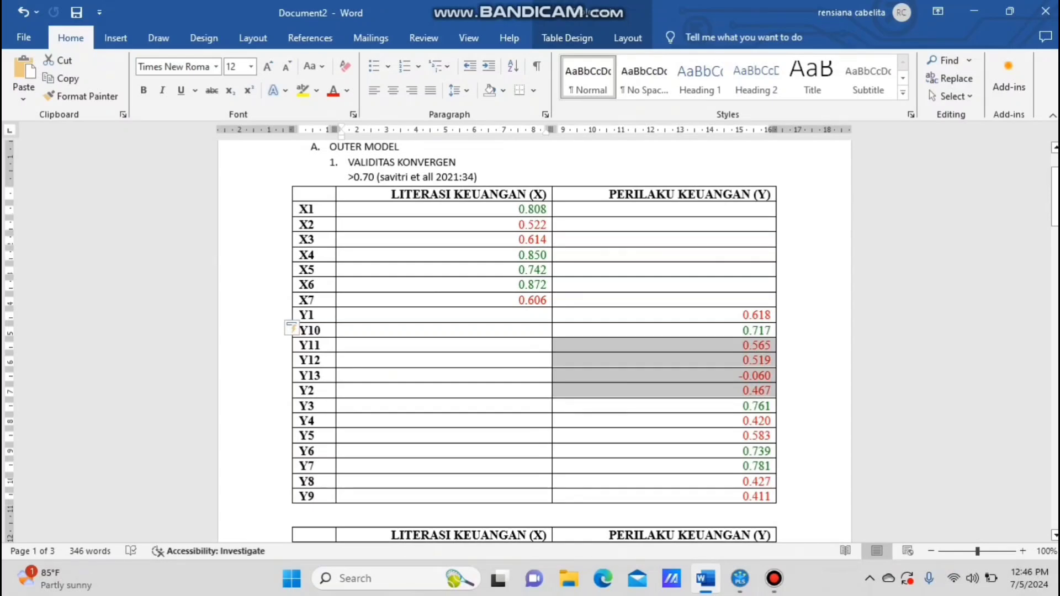
Switch back to SmartPLS and delete indicators Y1, Y2 and Y11 from PERILAKU KEUANGAN (Y)
mouse_move(740, 578)
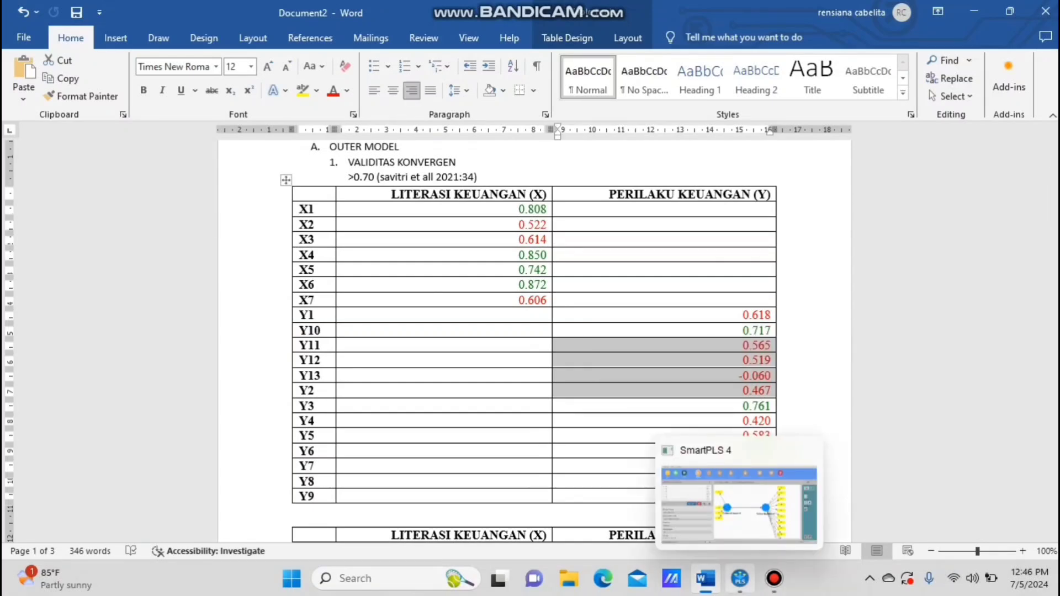
click(739, 578)
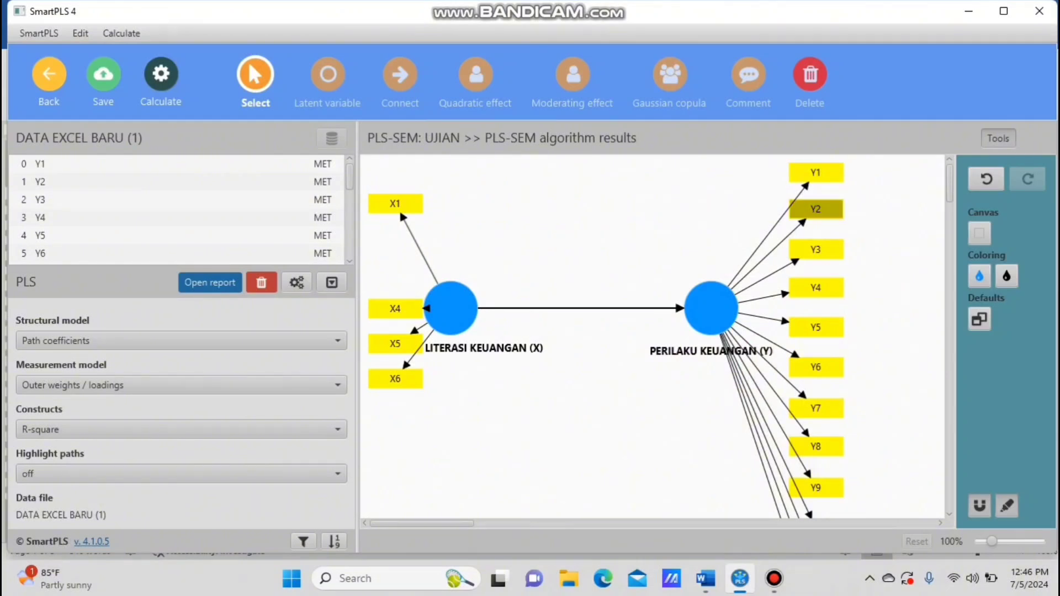
right_click(815, 172)
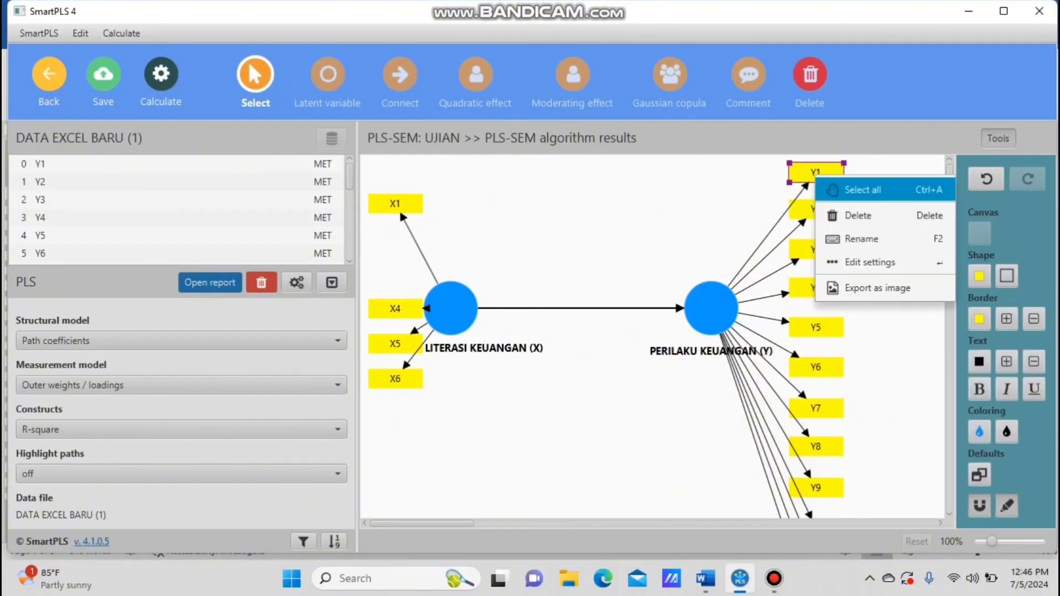
click(828, 213)
click(815, 209)
right_click(818, 209)
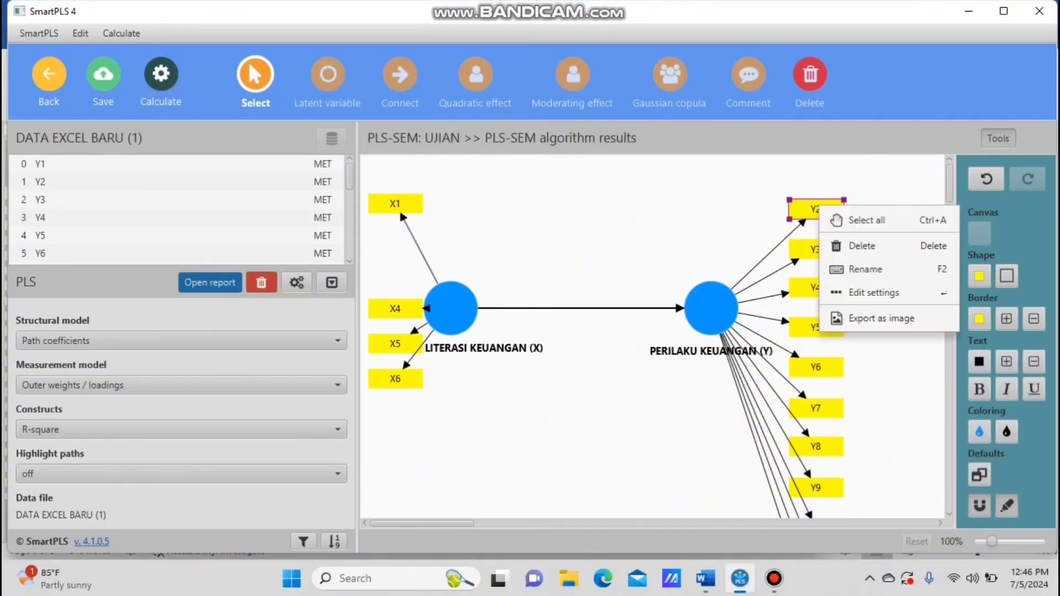
click(861, 246)
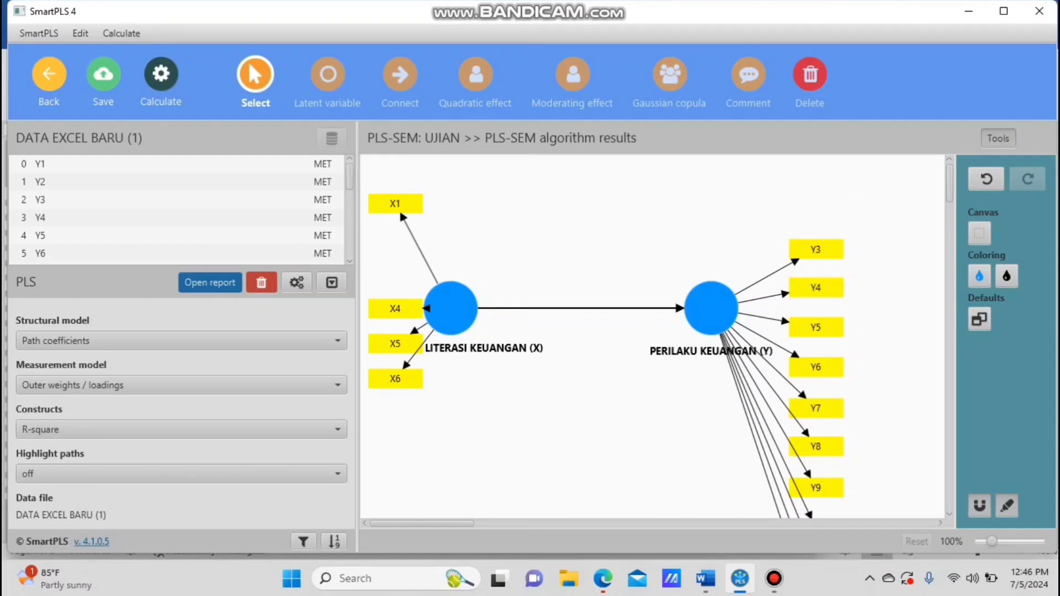
scroll(817, 331, down, 5)
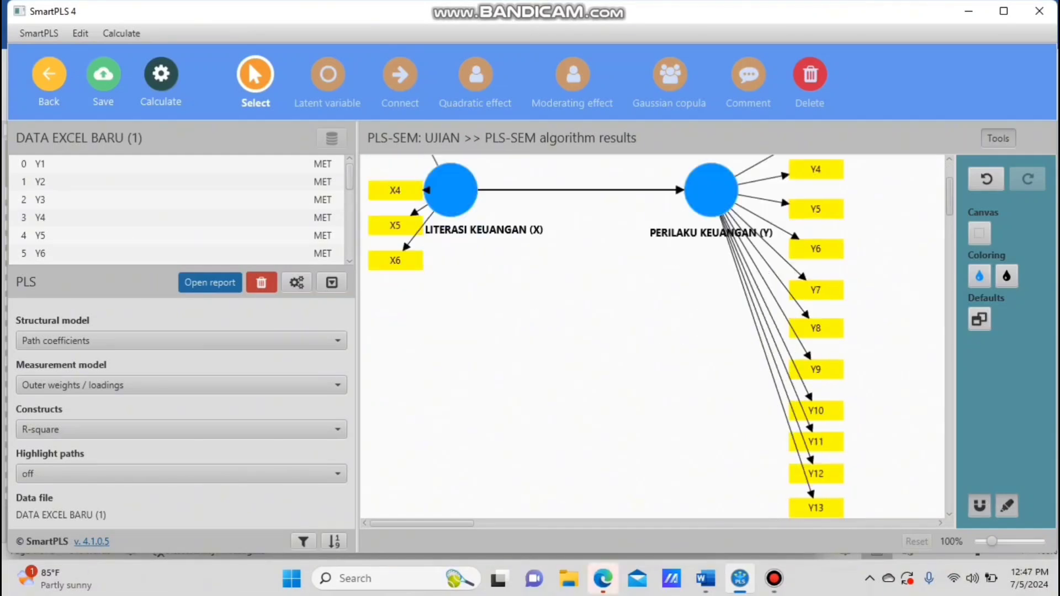
click(816, 330)
right_click(822, 333)
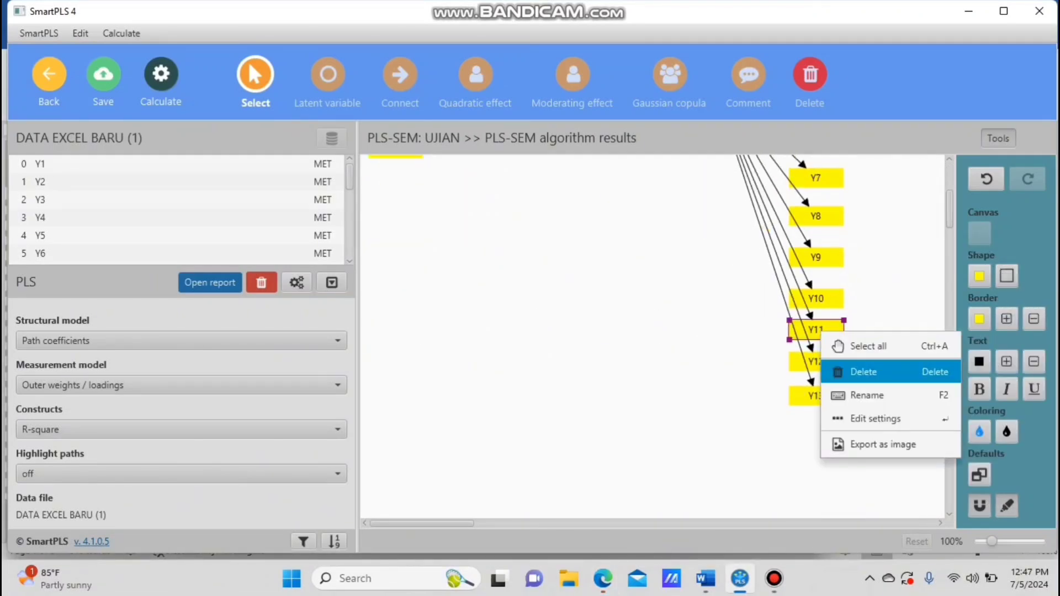
click(863, 372)
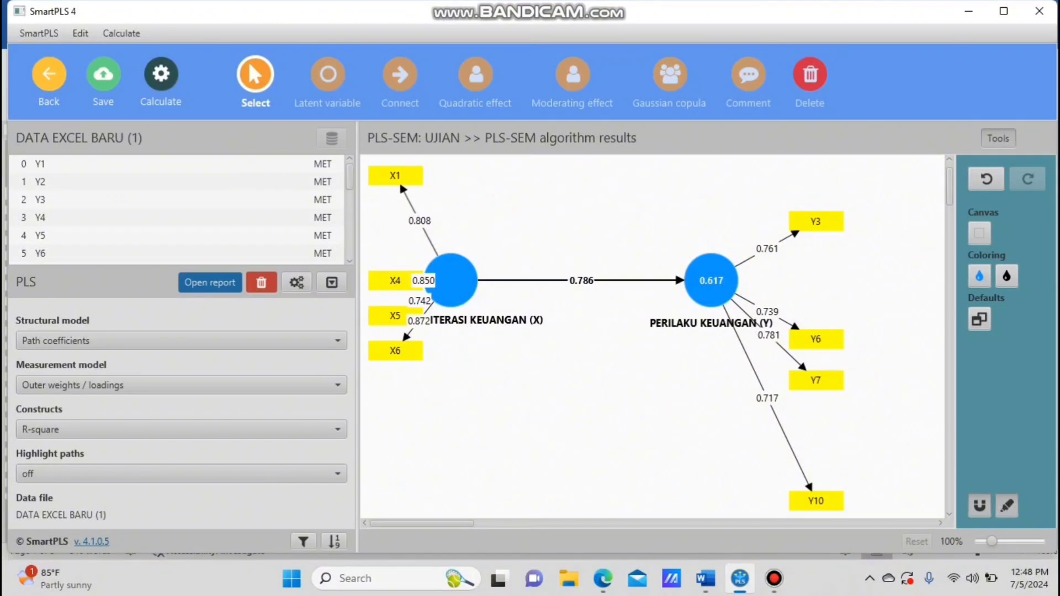
Rerun the PLS-SEM algorithm with Path weighting, Standardized results and Default initial weight, and view the report's outer loadings matrix
click(160, 77)
click(219, 120)
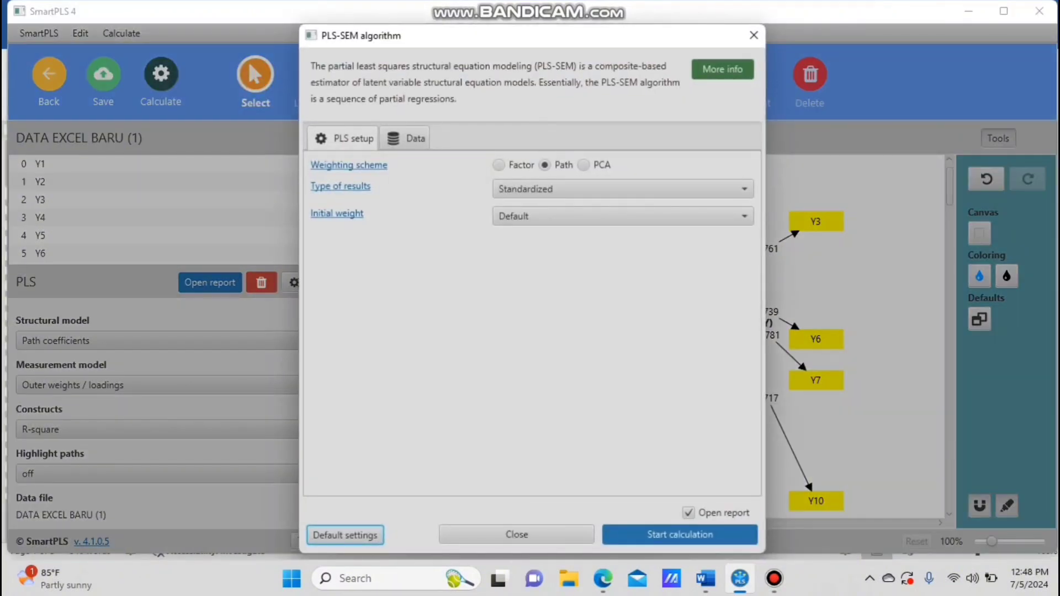
click(680, 534)
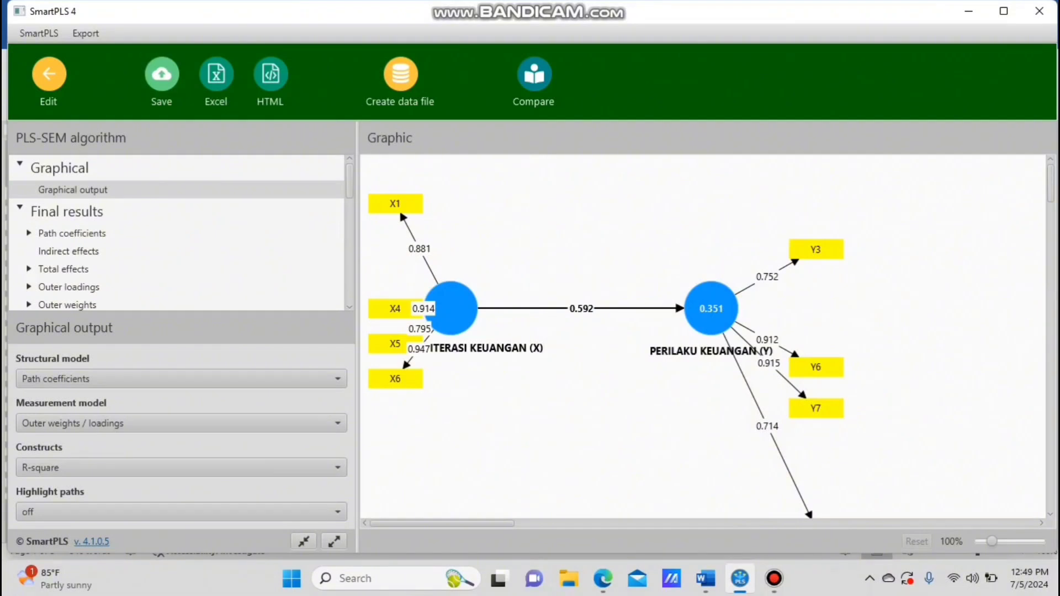
click(69, 287)
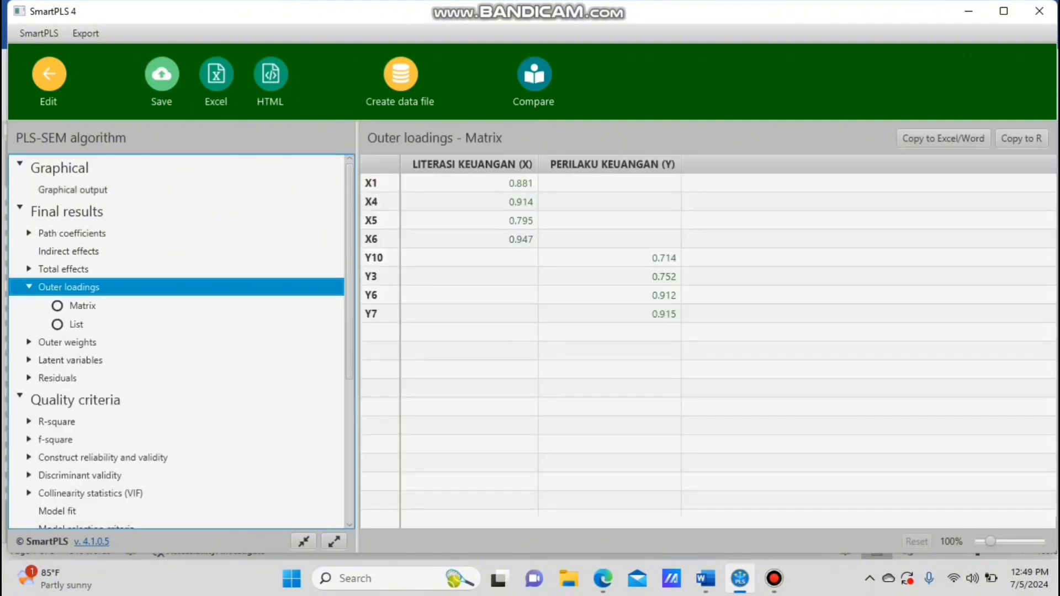
drag(469, 183, 629, 314)
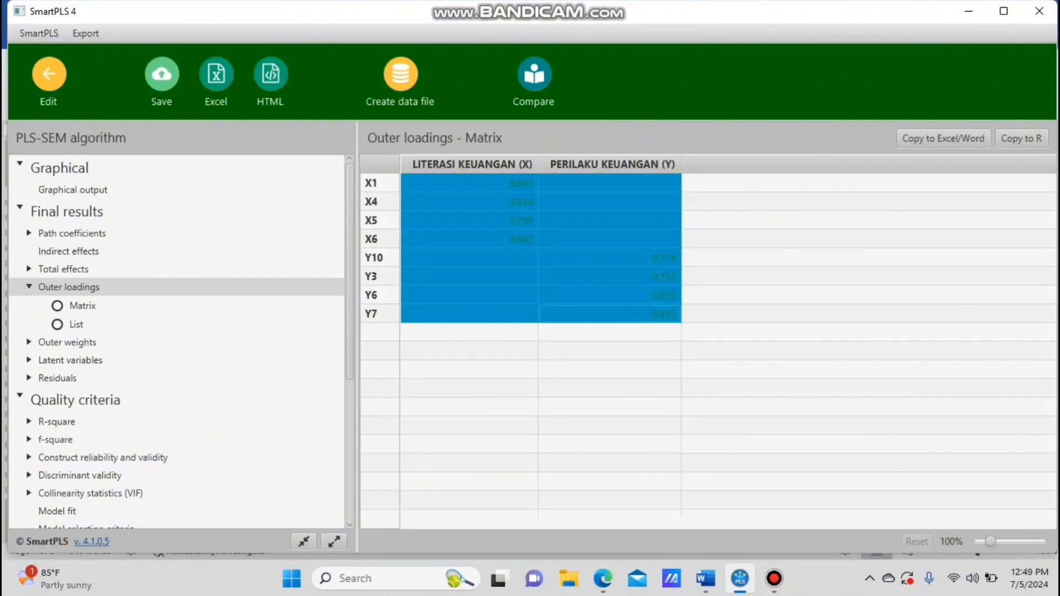
Switch to the Word document and correct "vaalid" to "valid" in the >0,70 note under the second loadings table
click(706, 577)
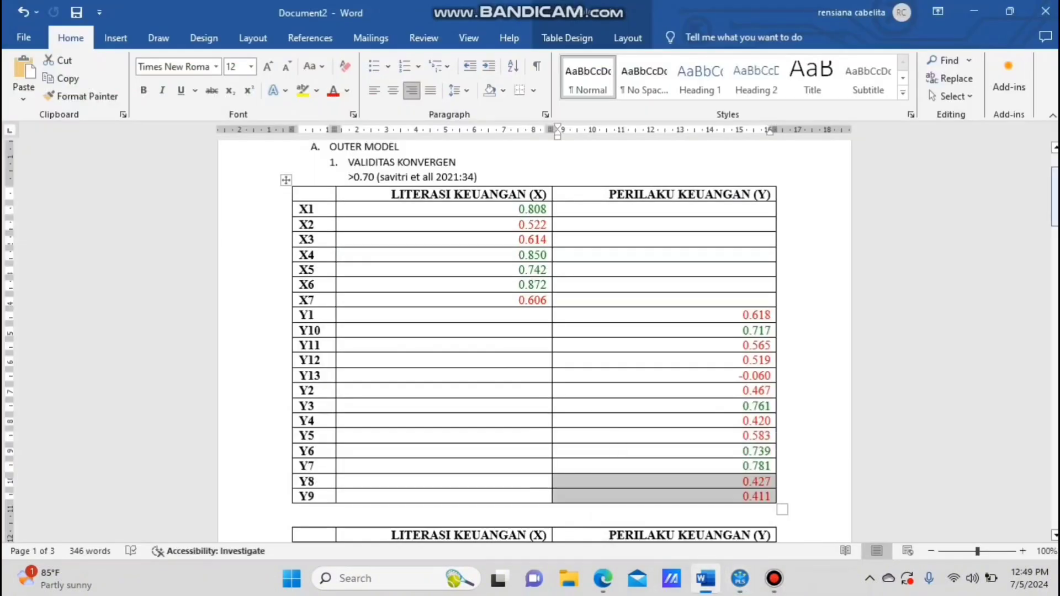
drag(1055, 196, 1054, 244)
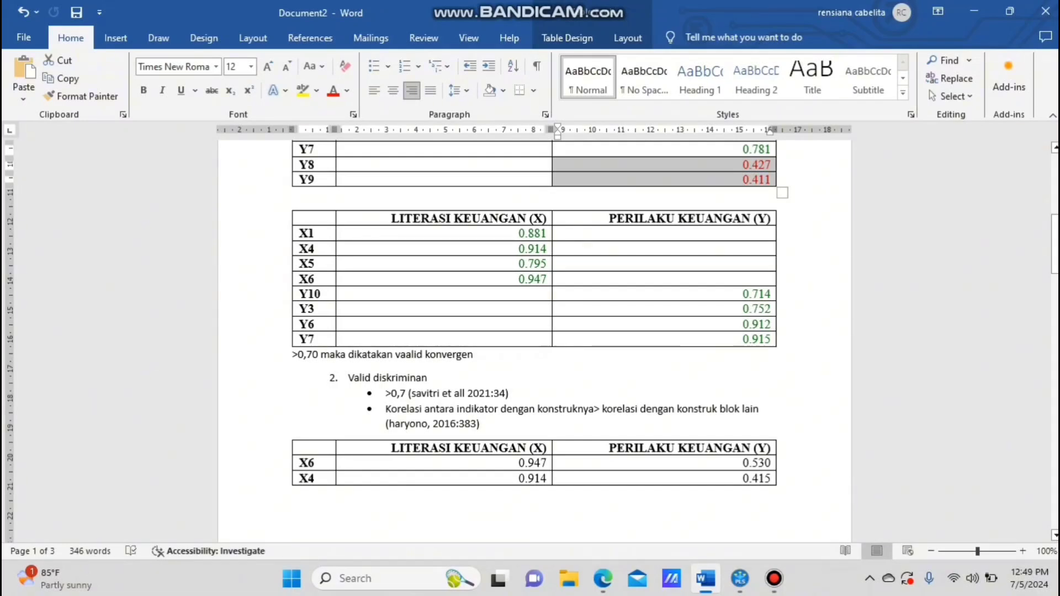
click(444, 354)
key(BackSpace)
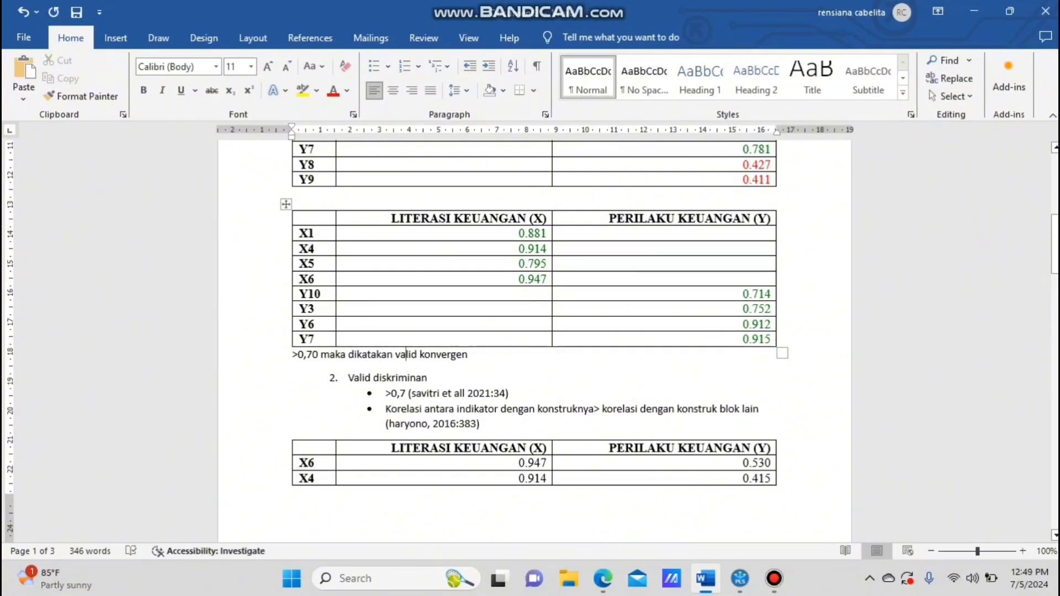
Review the second loadings table and the Valid diskriminan criteria in the Word document
drag(514, 234, 597, 339)
click(429, 378)
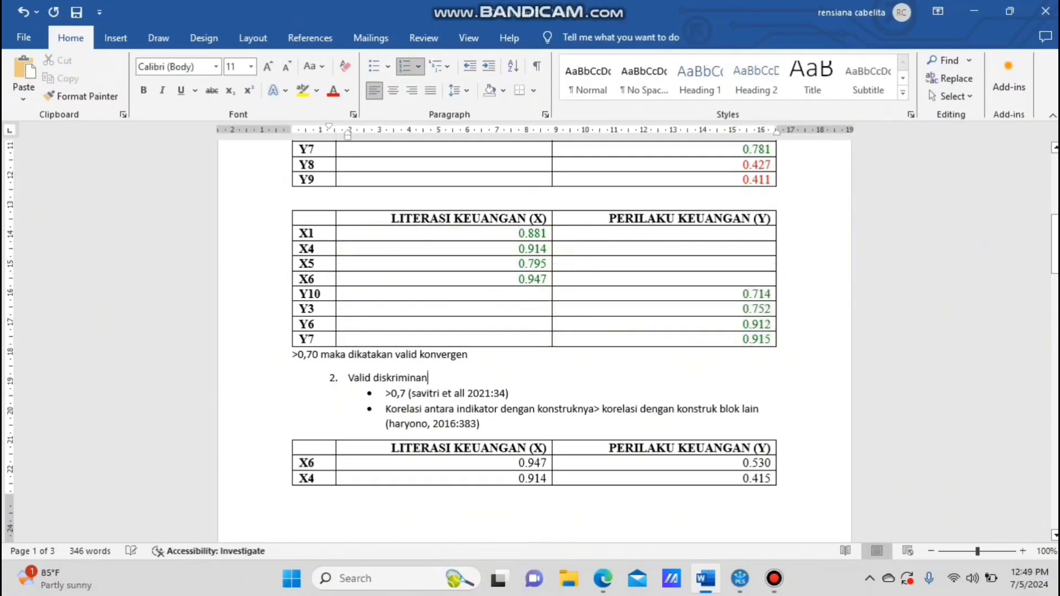
drag(1055, 238, 1055, 237)
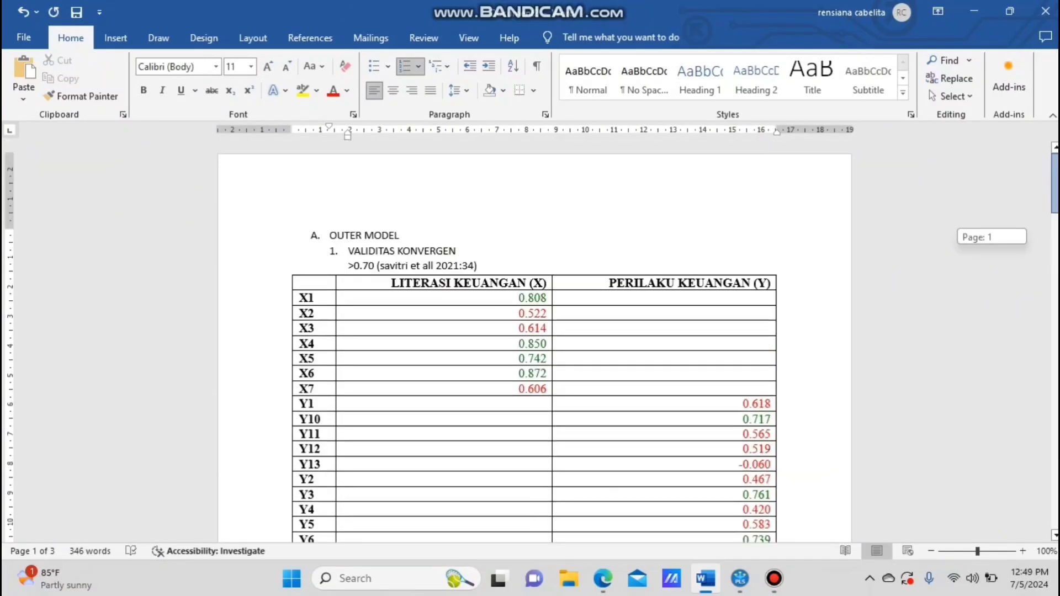
scroll(530, 340, down, 10)
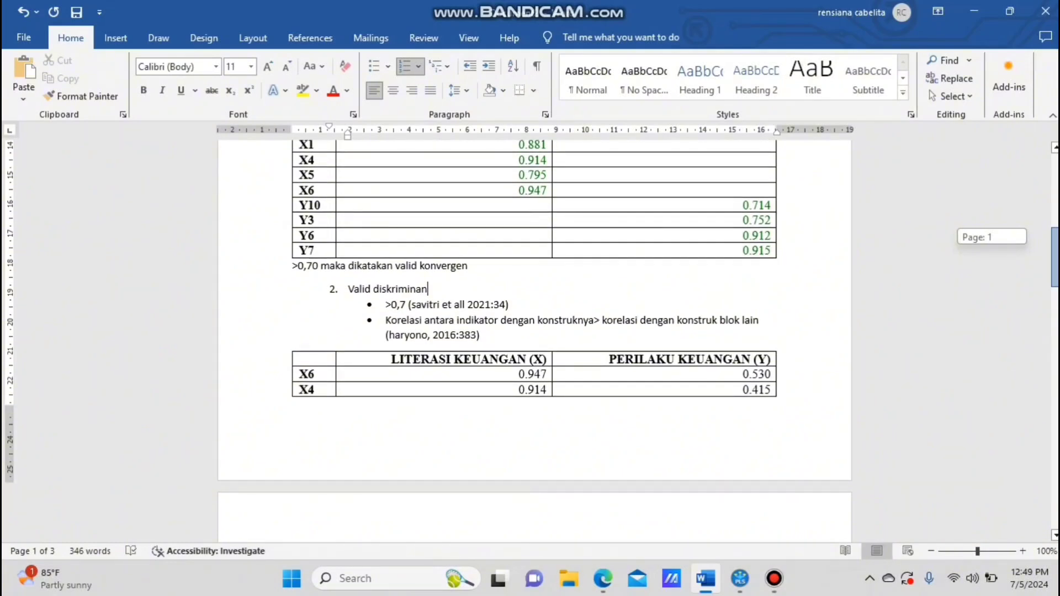
Switch from the Valid diskriminan section to SmartPLS and view the Discriminant validity HTMT matrix, selecting its construct cells
drag(1055, 257, 1055, 256)
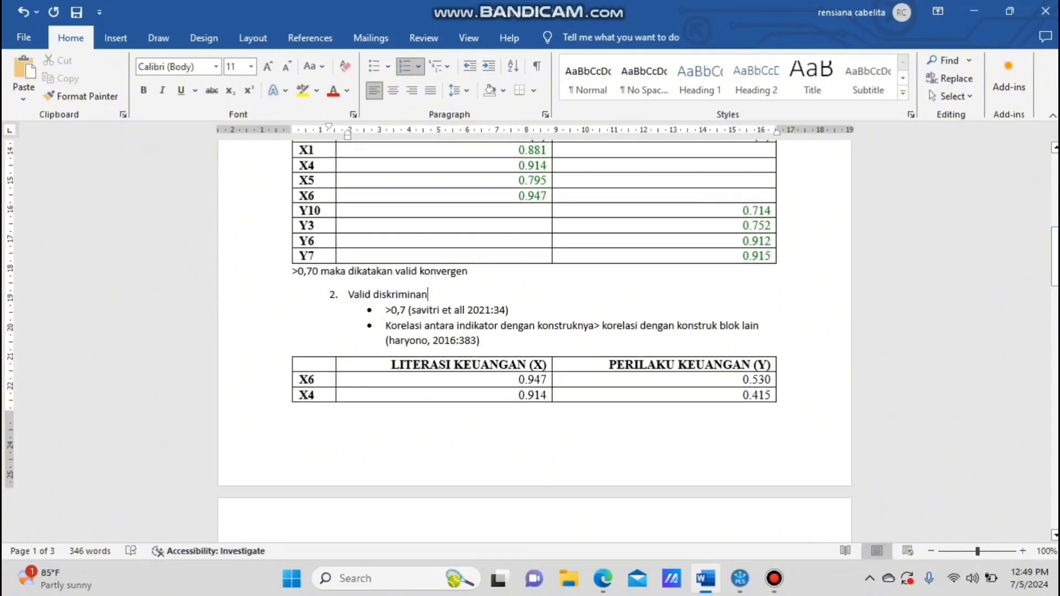
drag(429, 295, 348, 295)
click(432, 294)
click(767, 475)
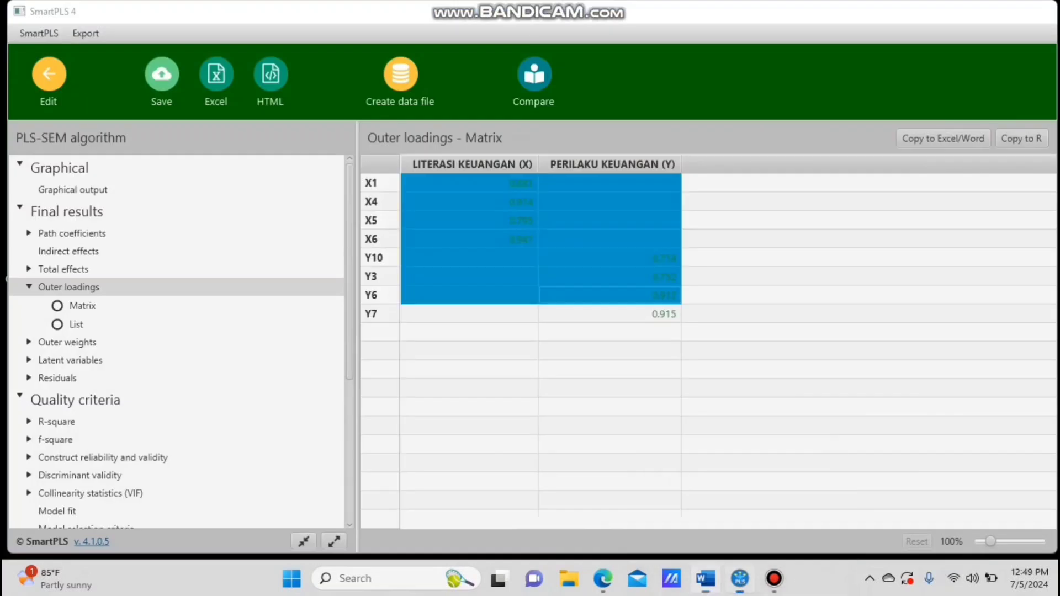
drag(349, 271, 350, 328)
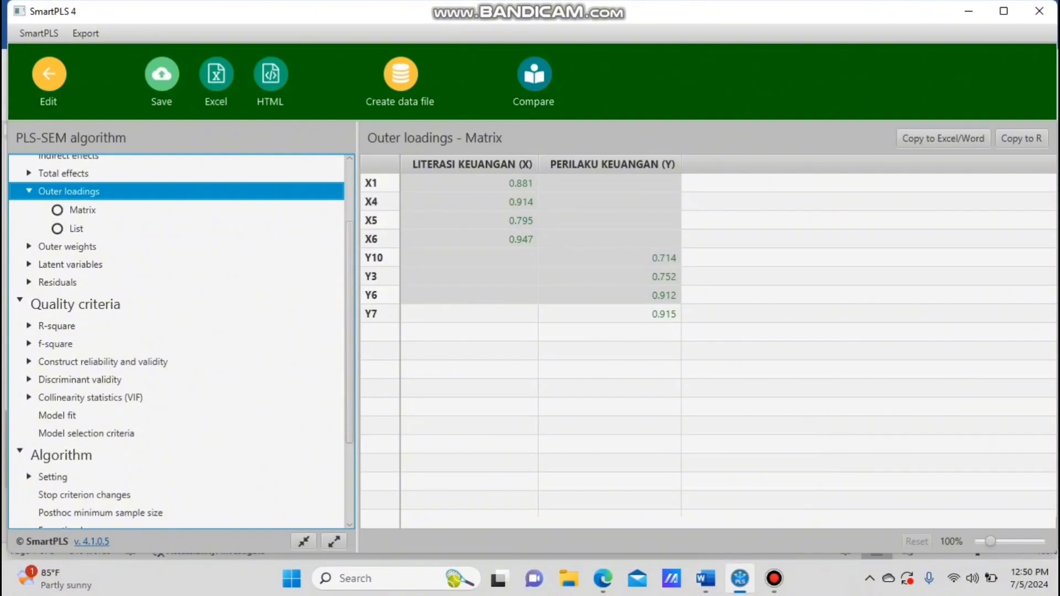
click(80, 380)
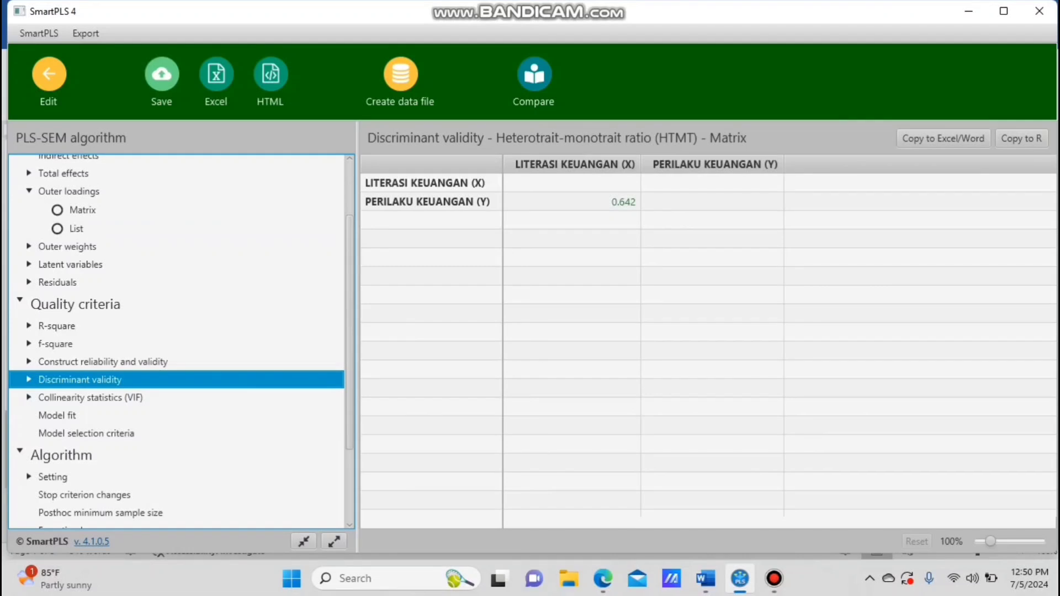
drag(572, 183, 709, 203)
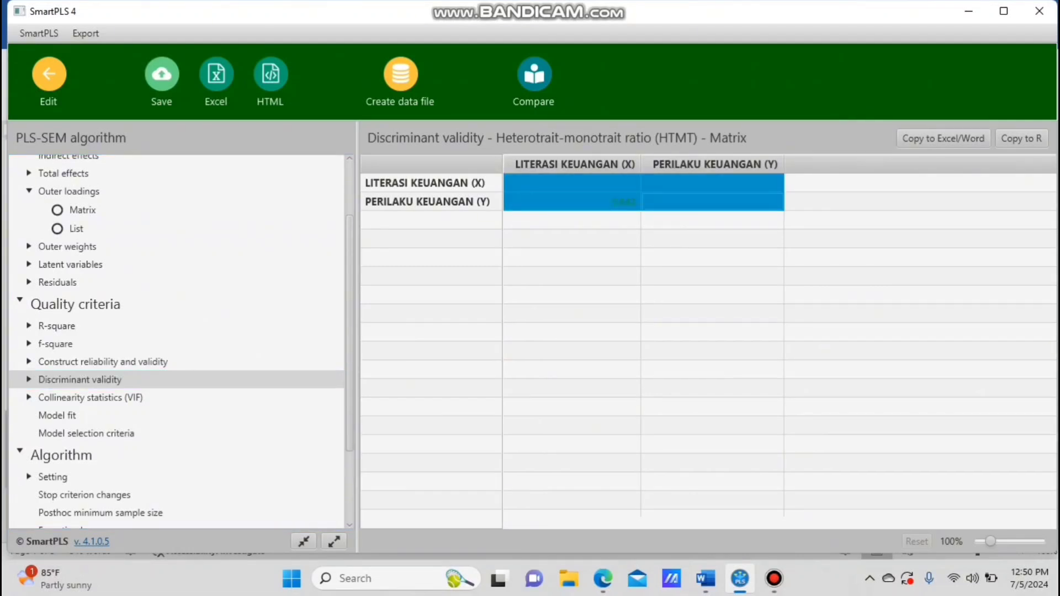
Switch to the Word document and compare the X indicators' loadings on LITERASI KEUANGAN with the Y indicators' loadings on PERILAKU KEUANGAN in the Valid diskriminan table
click(705, 578)
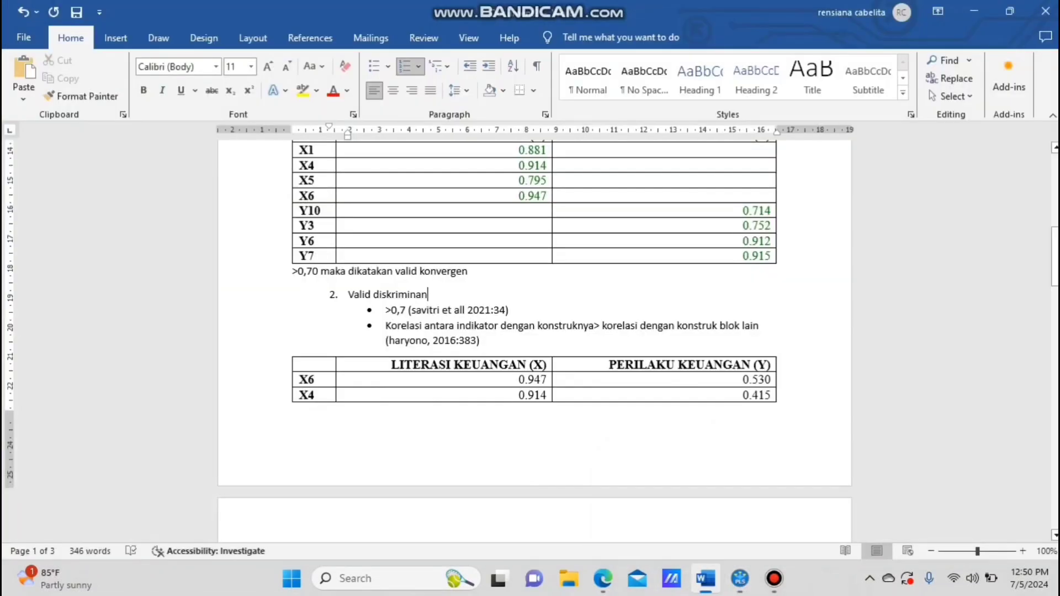
mouse_move(1054, 256)
mouse_down()
mouse_move(1054, 287)
mouse_move(1055, 271)
mouse_up()
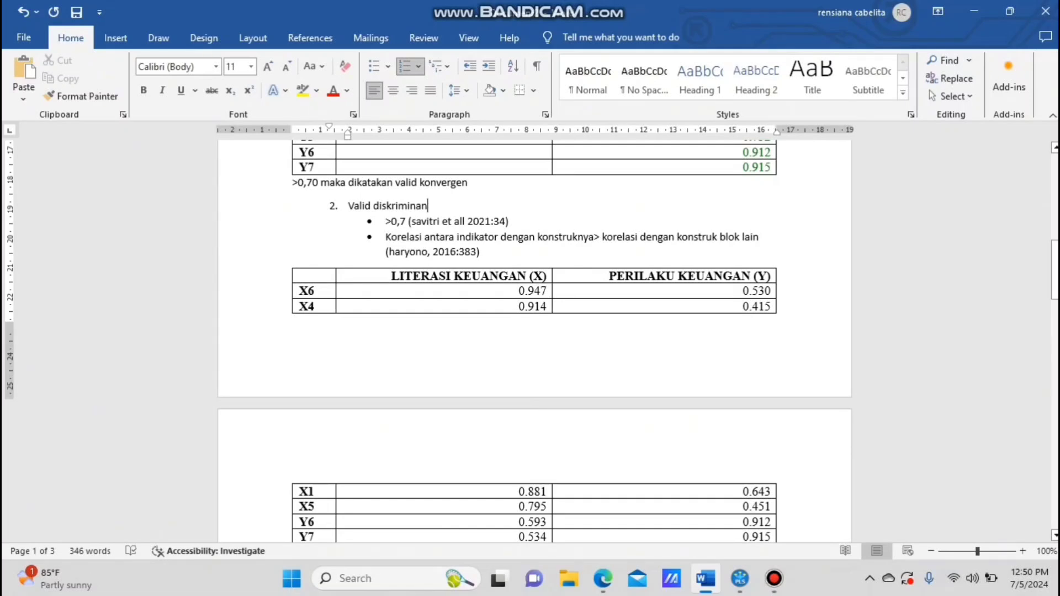
drag(1055, 271, 1054, 283)
scroll(535, 331, up, 1)
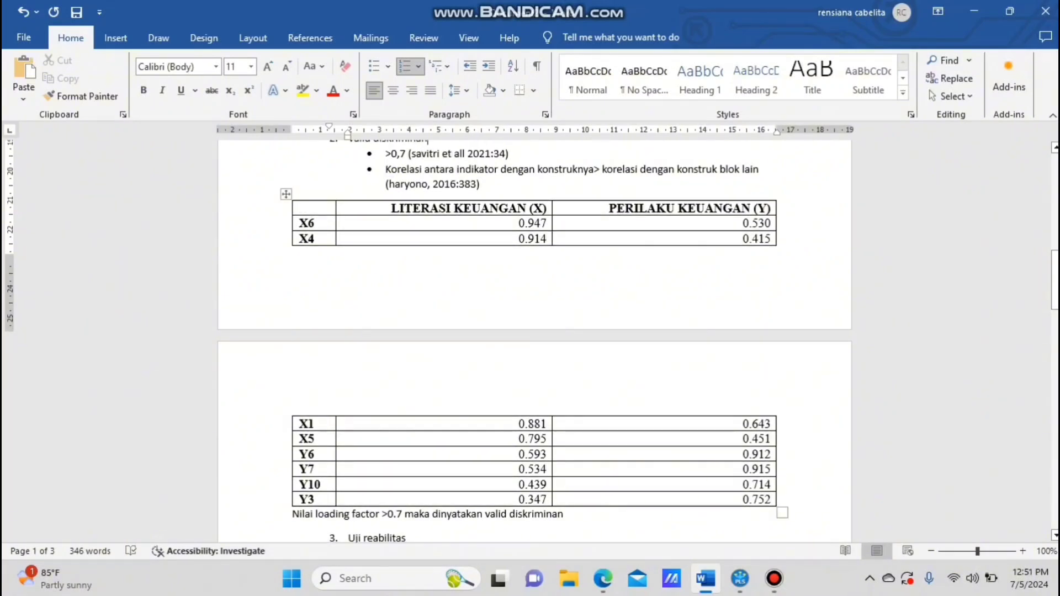
drag(520, 223, 527, 439)
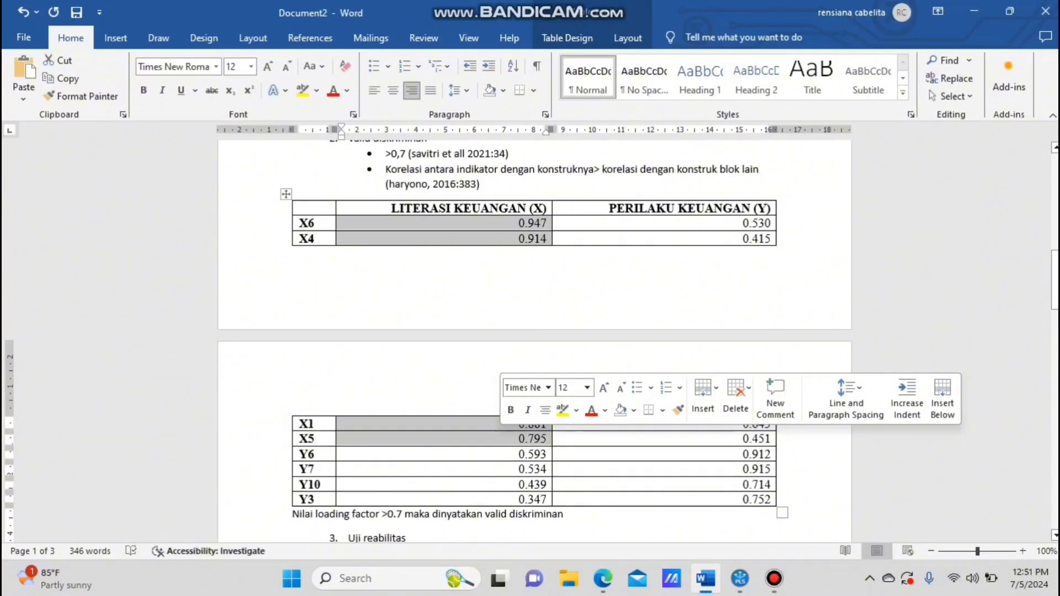
click(743, 238)
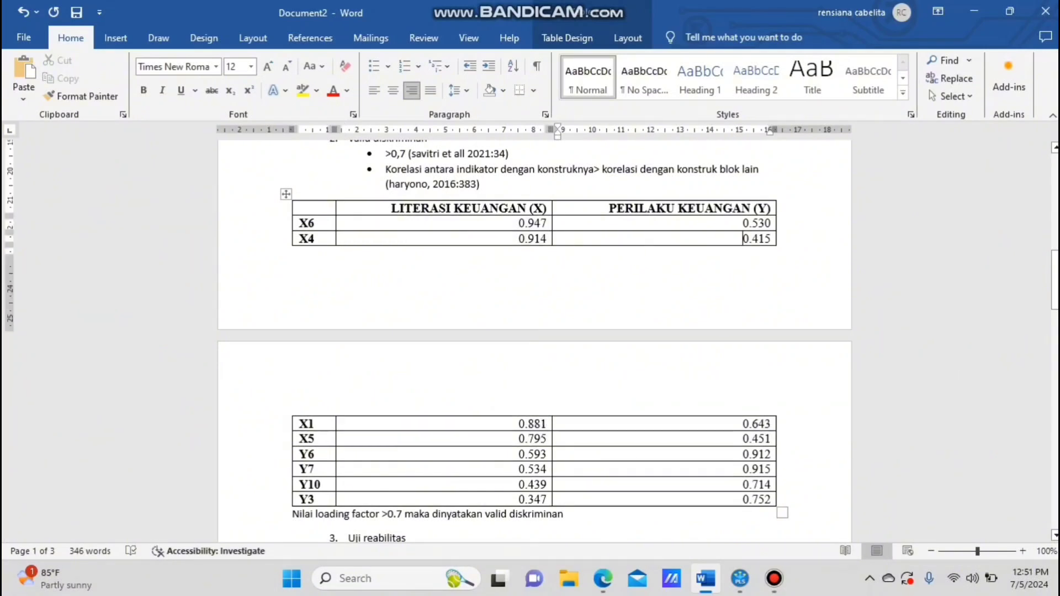
drag(751, 454, 751, 499)
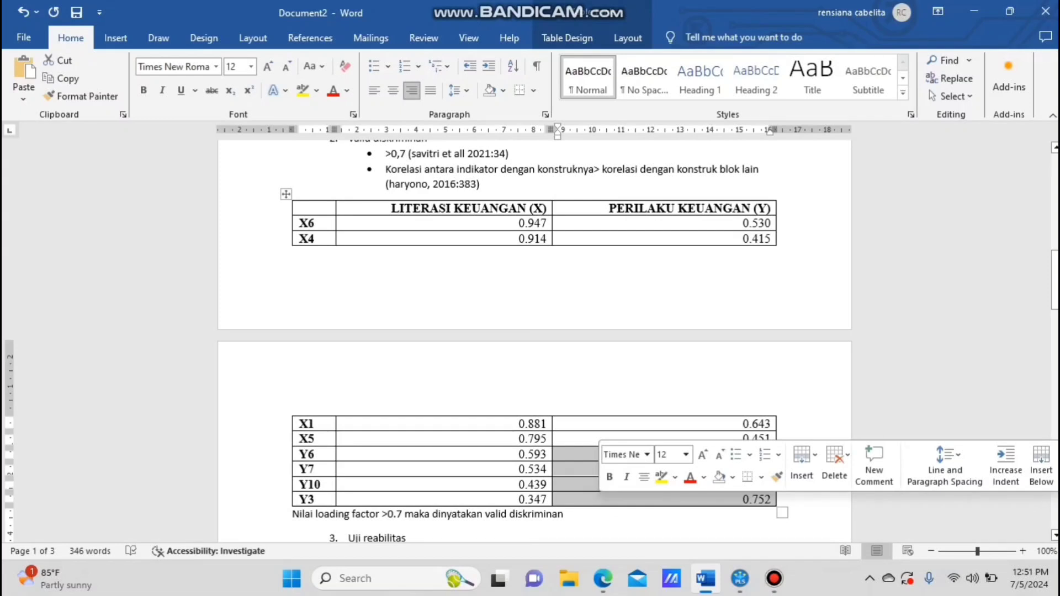
click(564, 514)
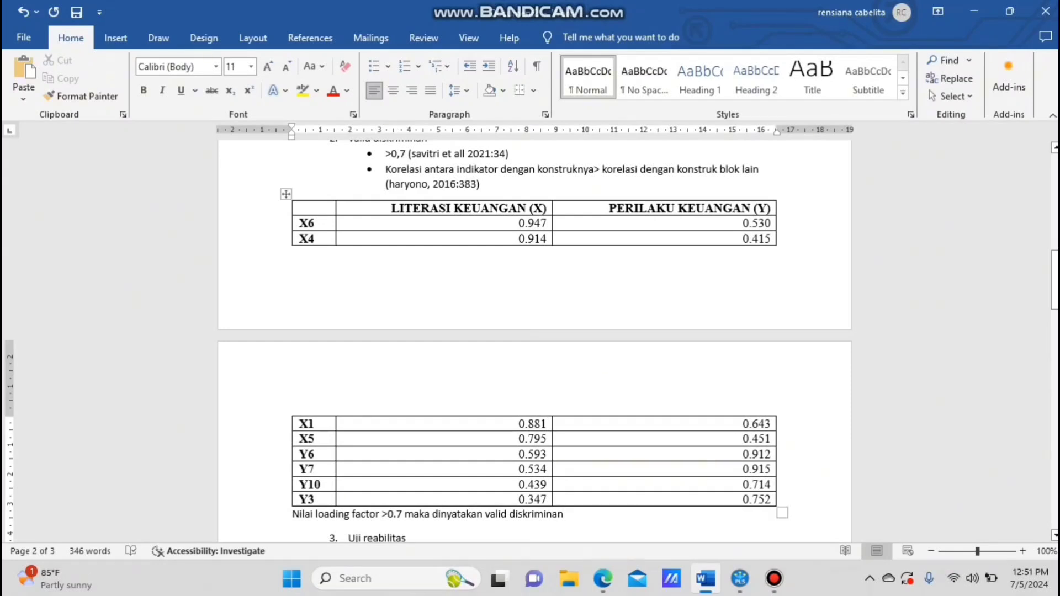
drag(522, 223, 519, 440)
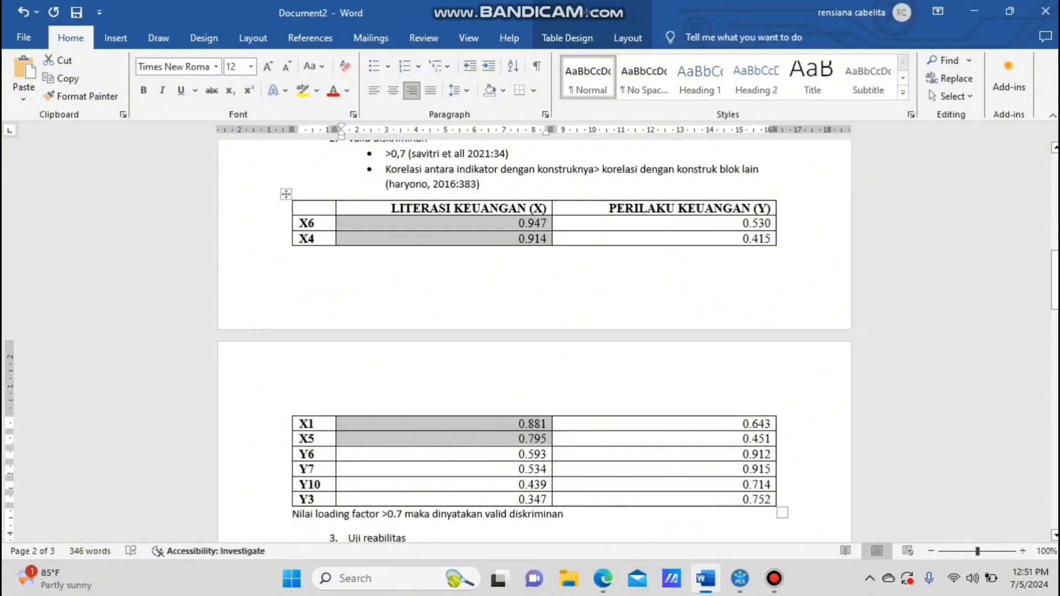
click(518, 239)
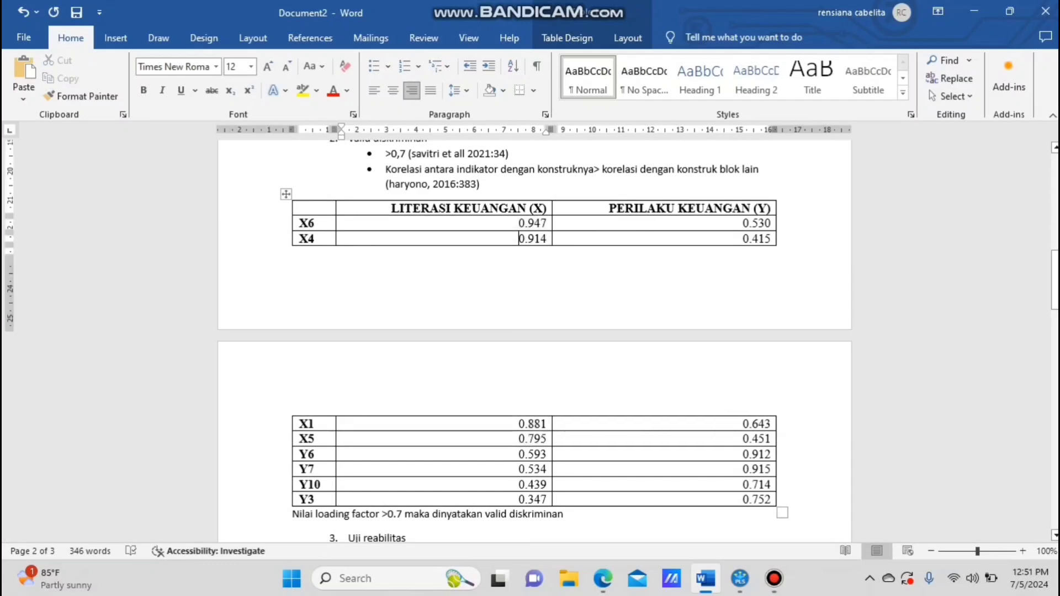
drag(743, 454, 757, 499)
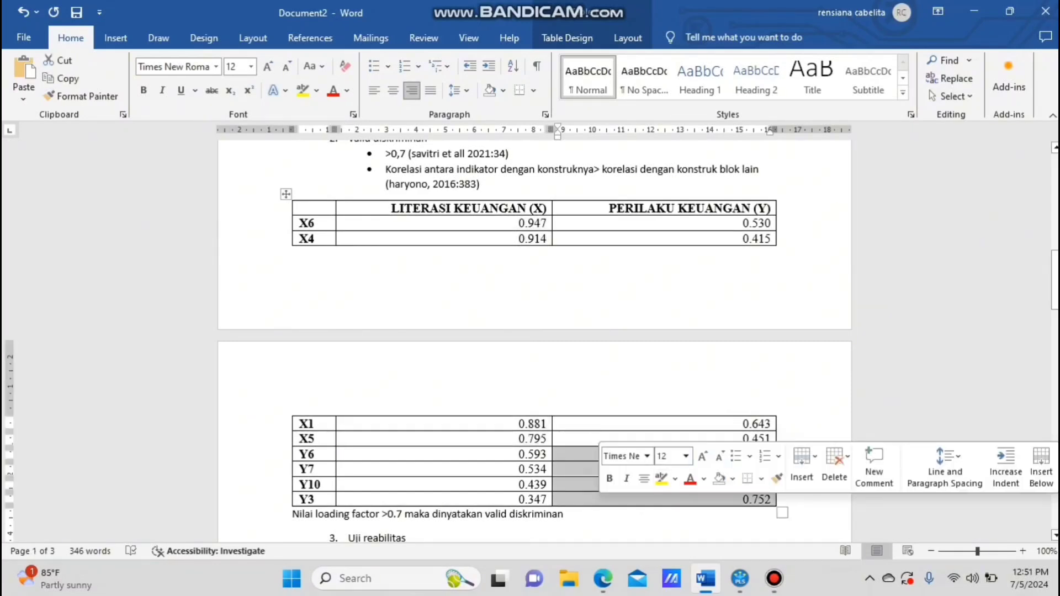
click(742, 239)
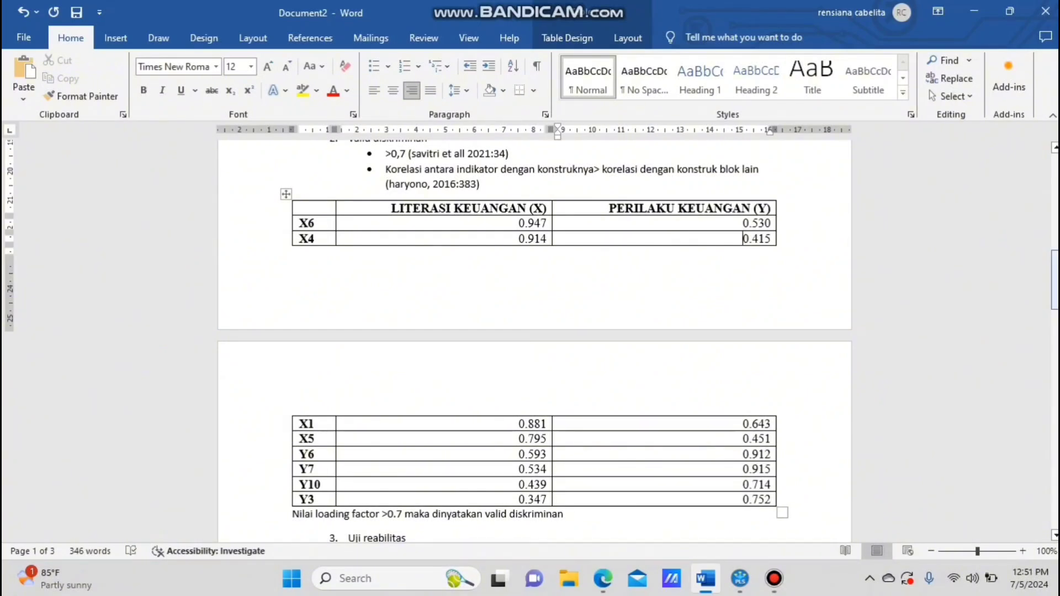
Read the Uji reabilitas section, then switch to SmartPLS and view the full Construct reliability and validity overview, including average variance extracted
drag(1054, 279, 1054, 321)
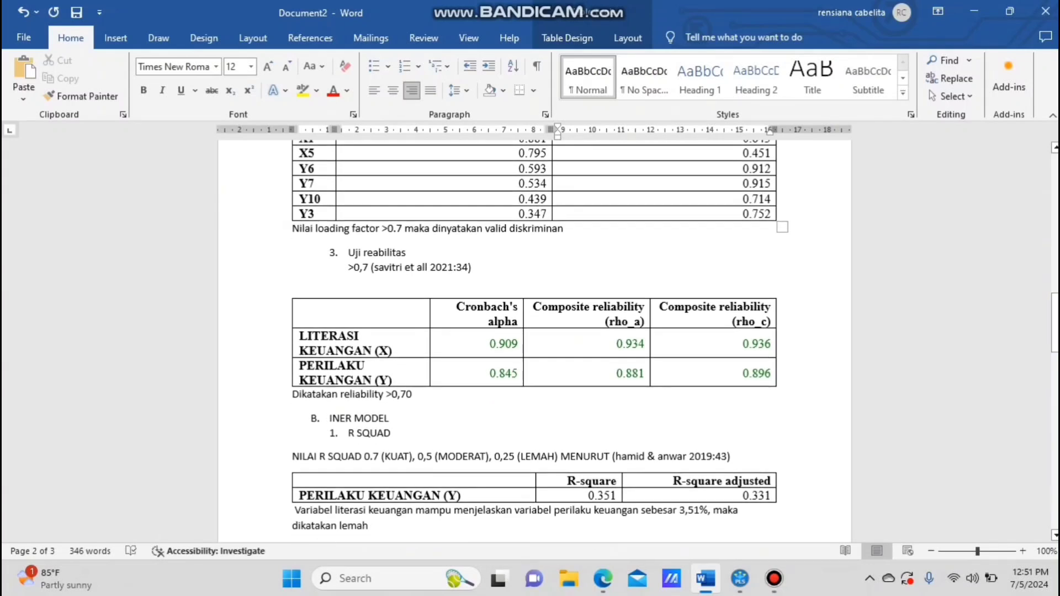
click(808, 451)
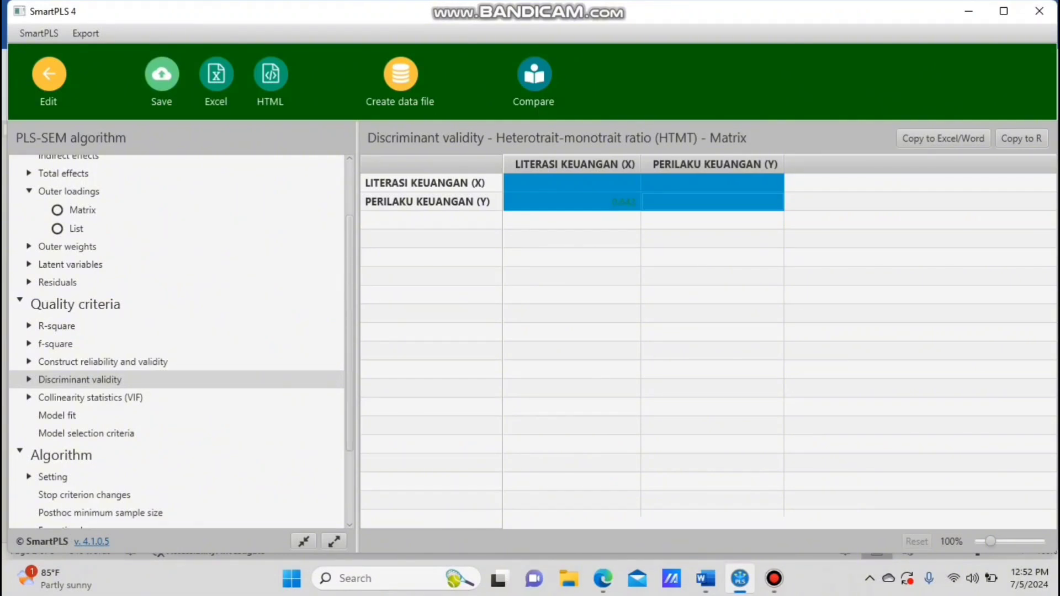
click(102, 362)
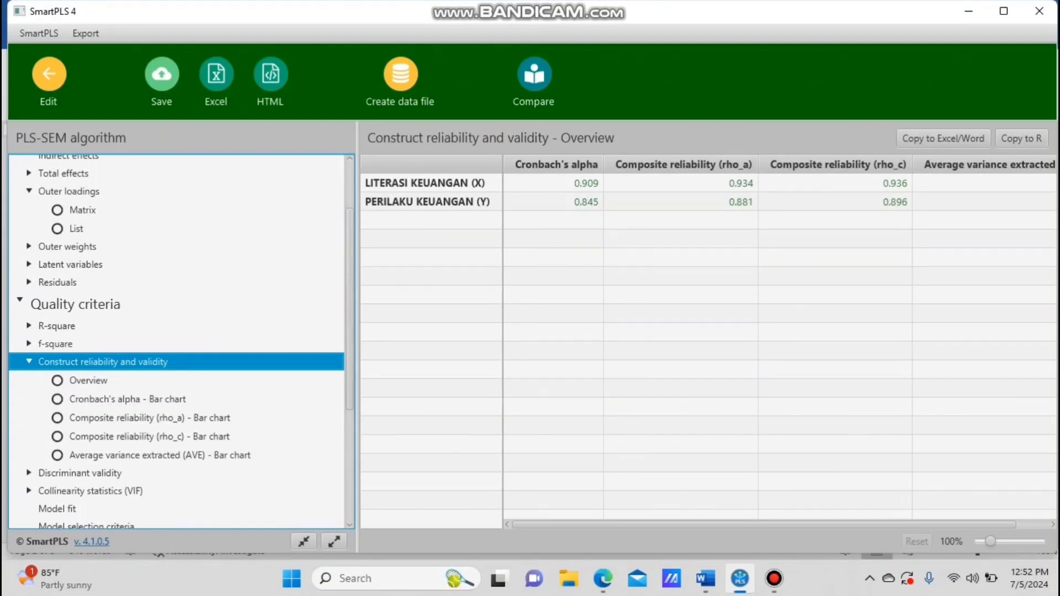
drag(764, 525, 797, 525)
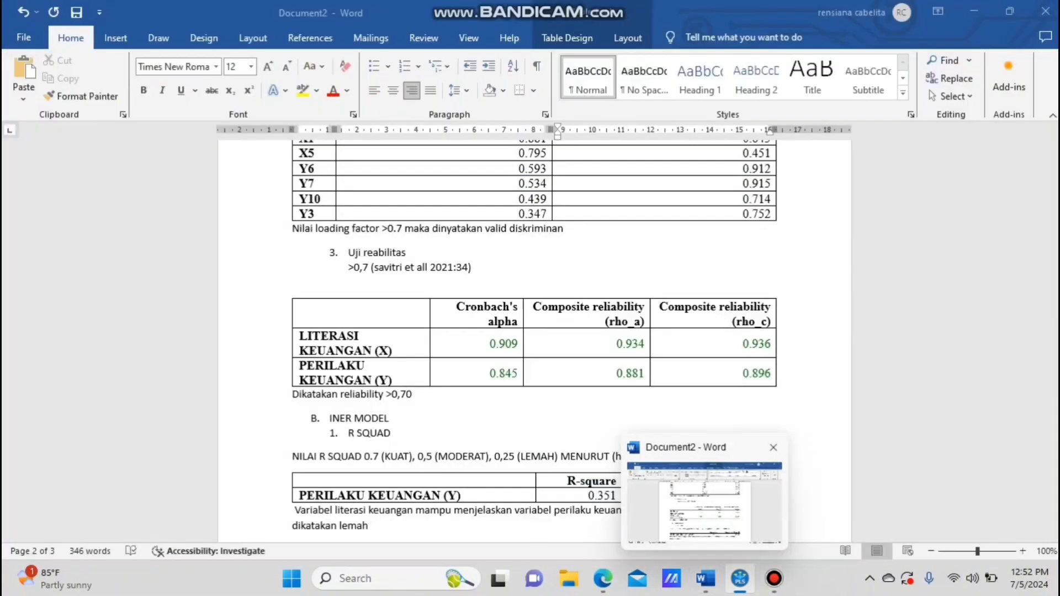
Switch to the Word document and examine the Cronbach's alpha values for both constructs in the Uji reabilitas table
click(718, 505)
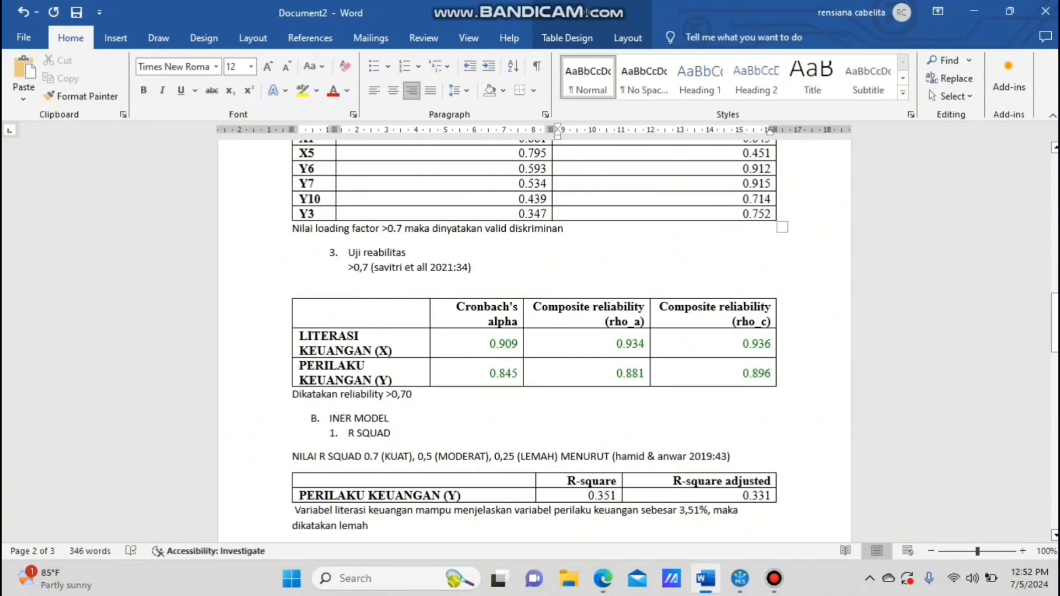
drag(456, 306, 519, 325)
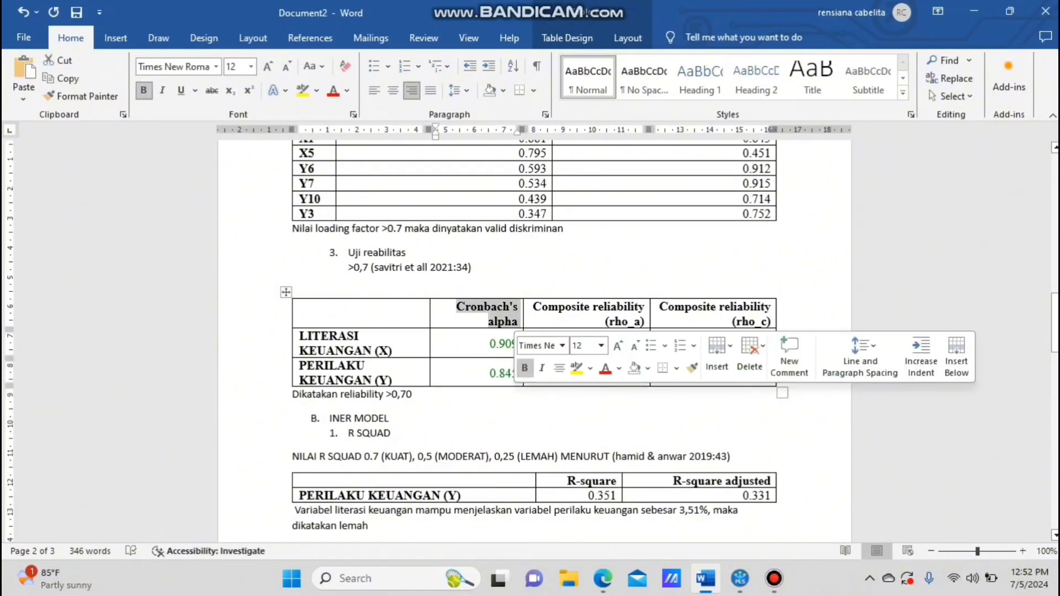
click(390, 418)
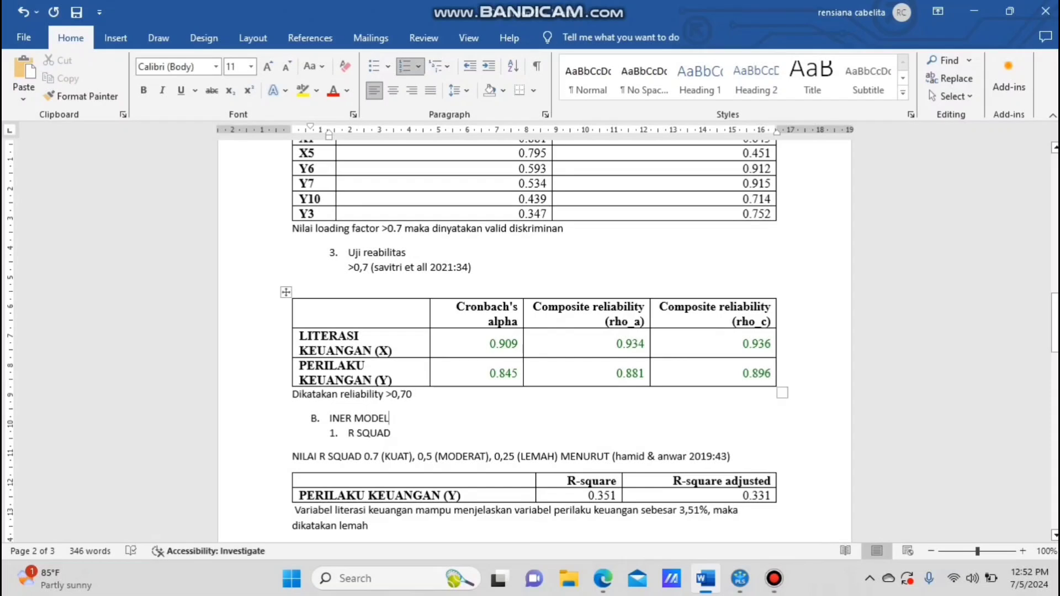
drag(491, 344, 497, 375)
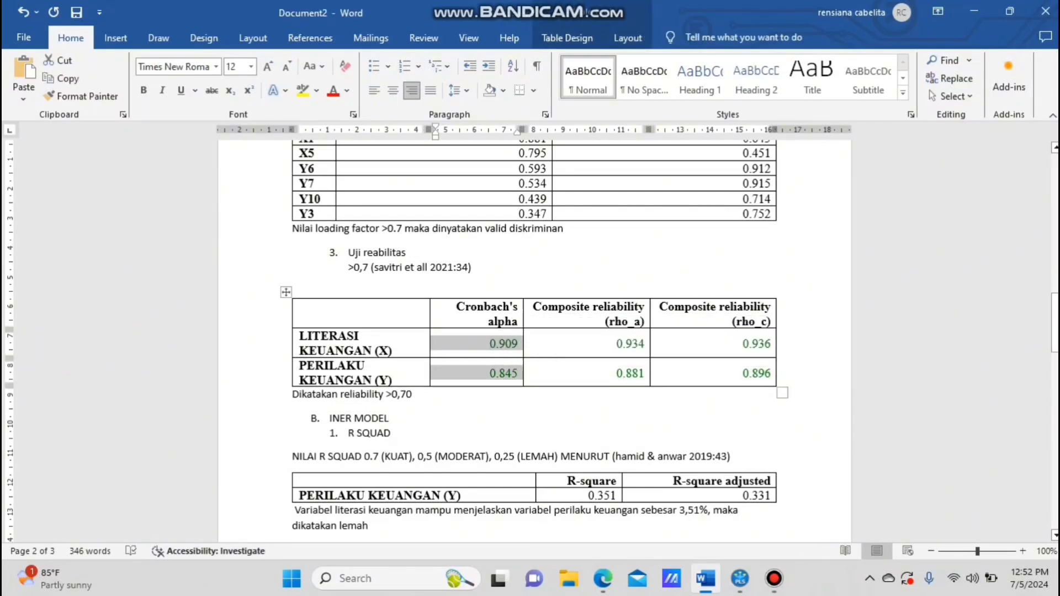
click(390, 419)
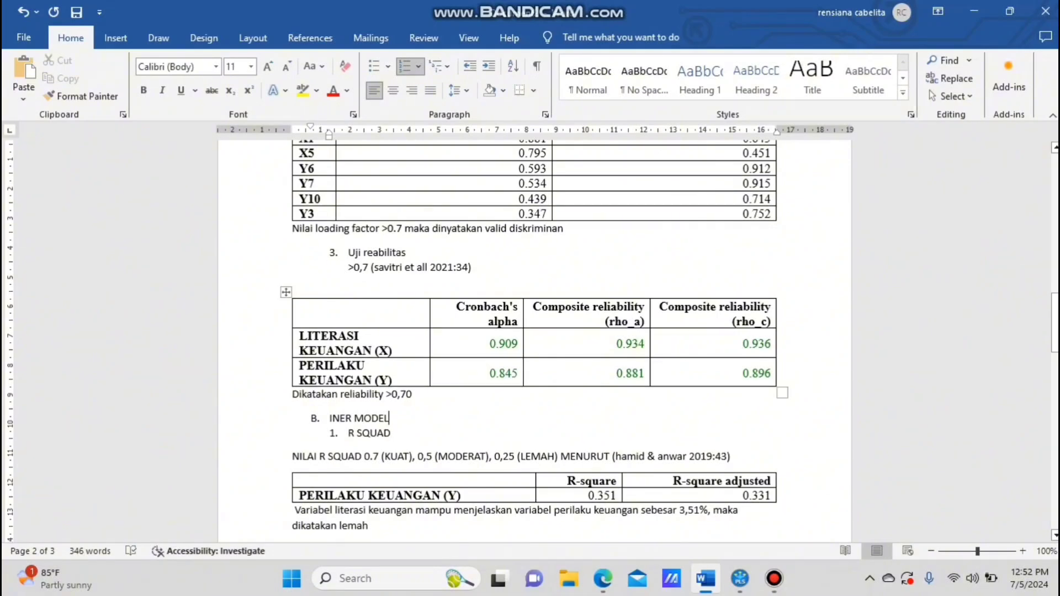
Go to the INER MODEL heading, then switch to SmartPLS and view the R-square overview for PERILAKU KEUANGAN (Y)
drag(1055, 322, 1054, 356)
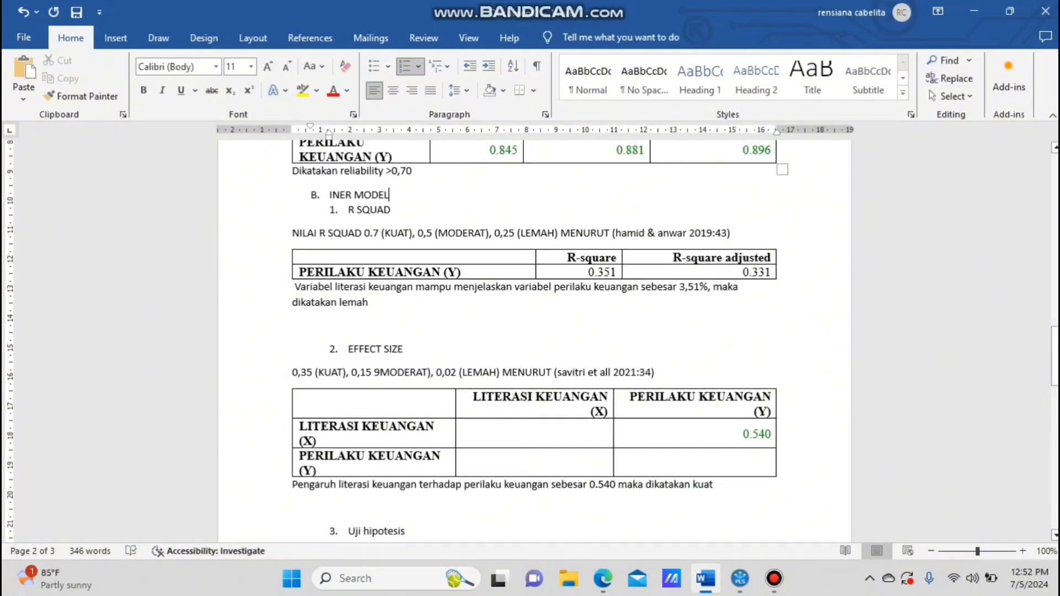
drag(329, 195, 392, 196)
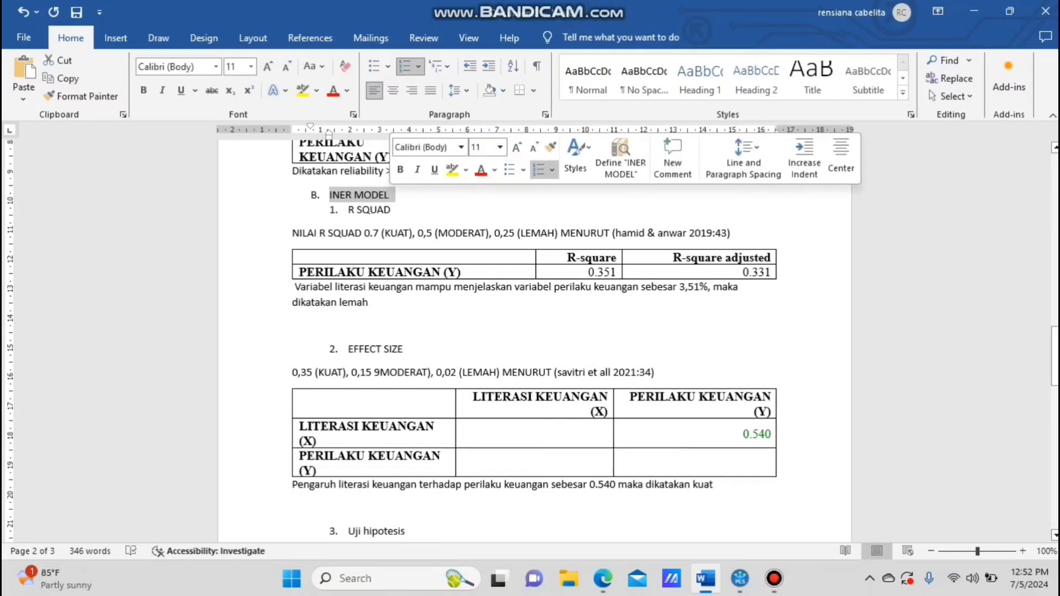
click(391, 195)
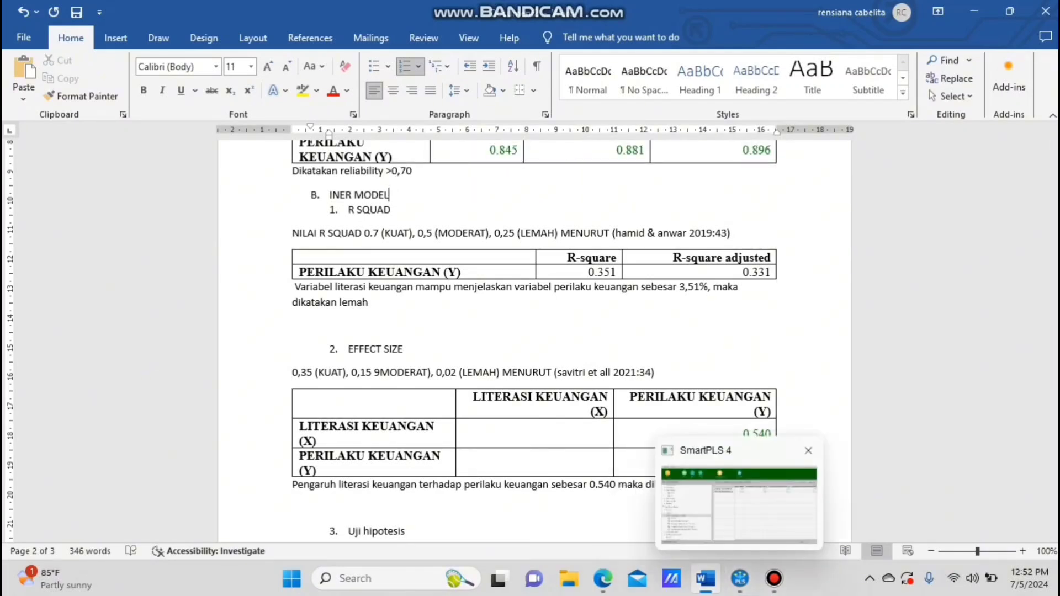
click(739, 578)
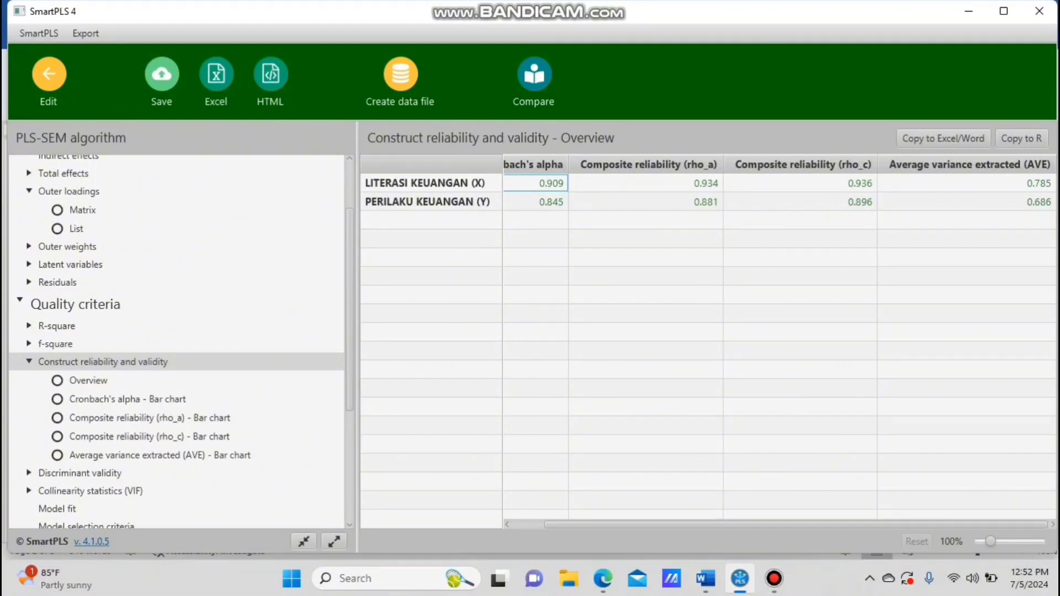
click(56, 326)
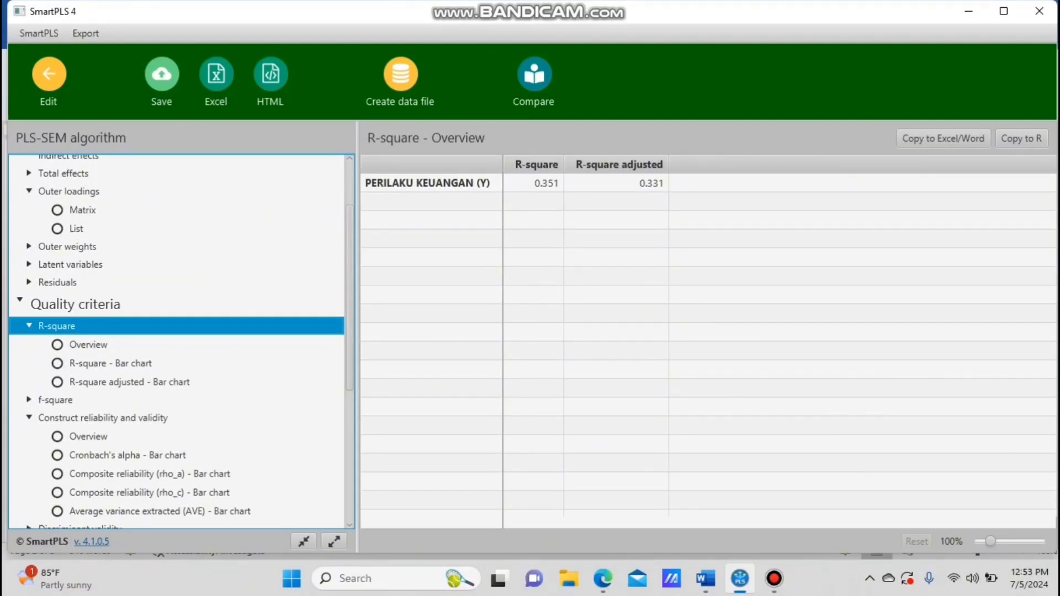
Switch to the Word document and check the R-square value and its interpretation under R SQUAD, continuing down to the EFFECT SIZE section
mouse_move(706, 578)
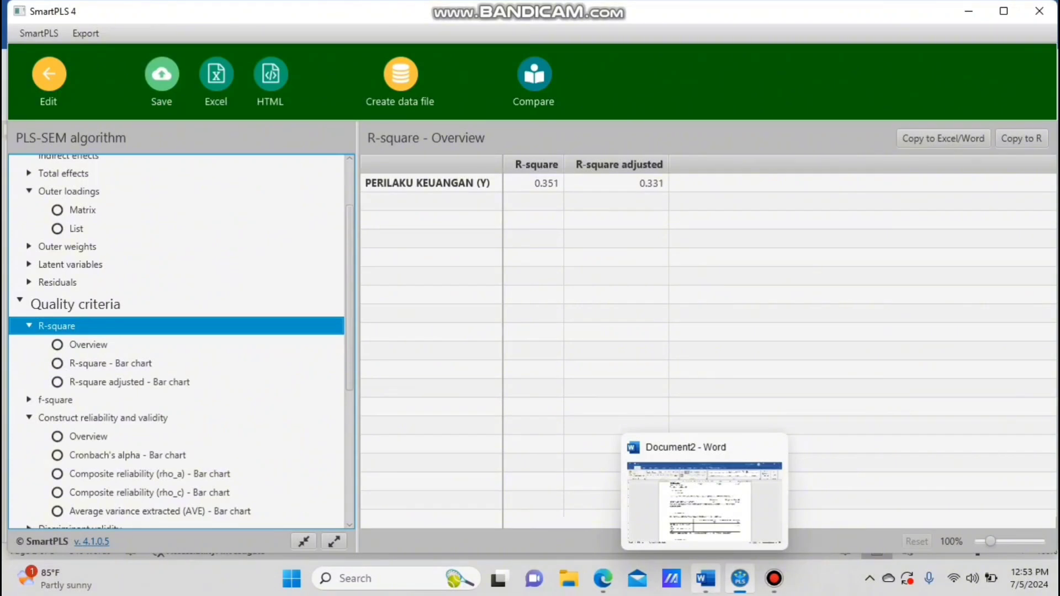
click(772, 449)
drag(1054, 353, 1054, 332)
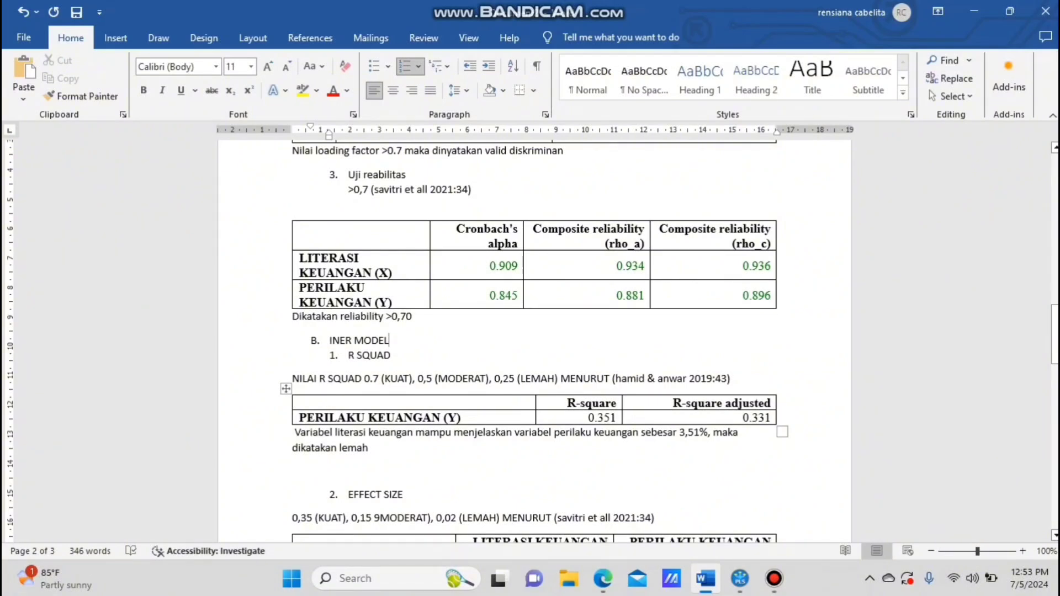
click(370, 448)
double_click(600, 418)
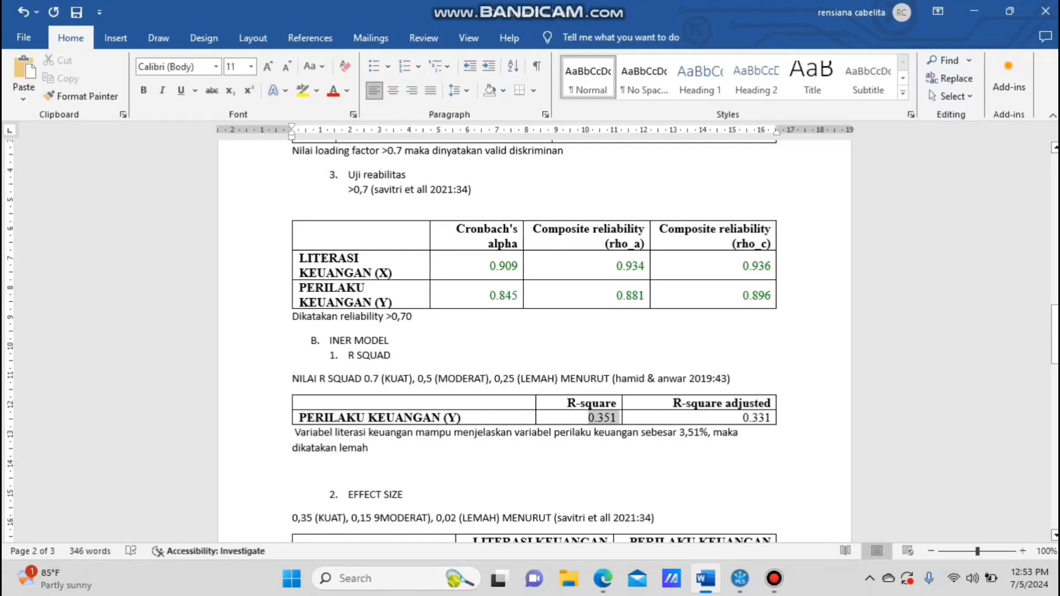
click(292, 471)
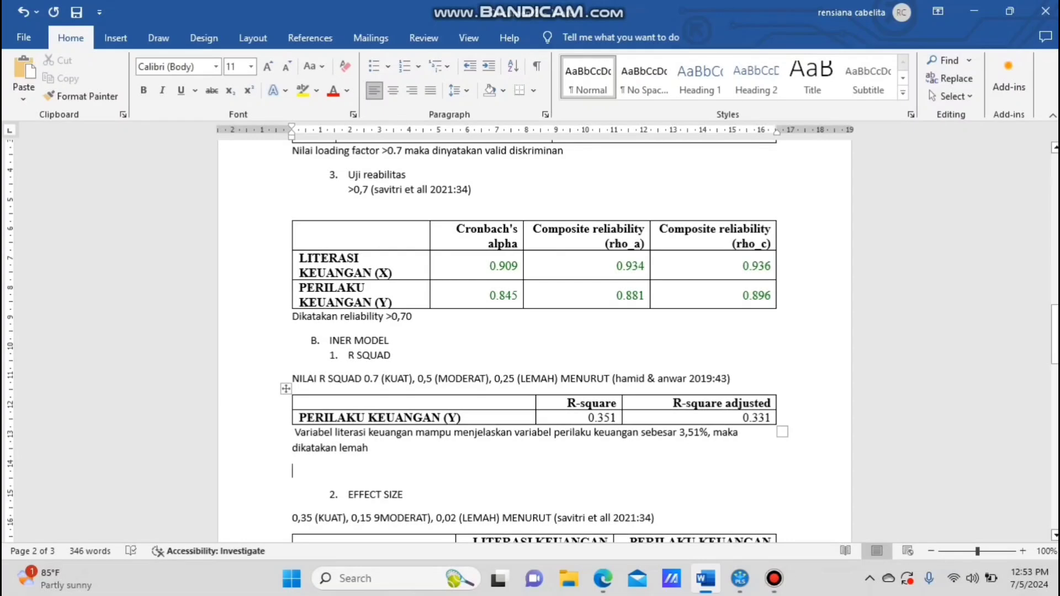
key(Down)
key(Down)
key(Down)
key(Down)
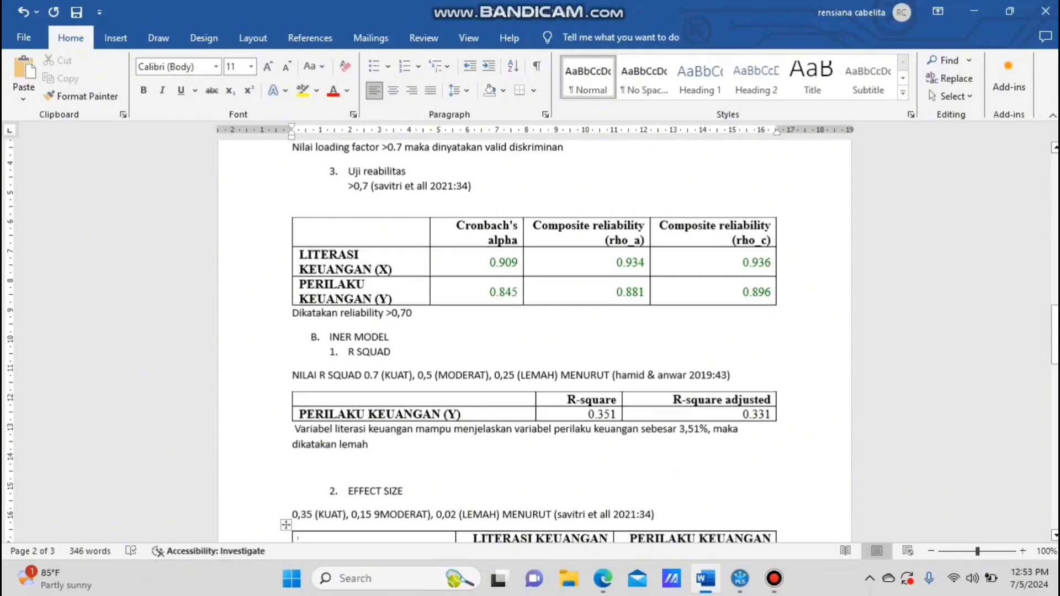
Go to the EFFECT SIZE table, switch to SmartPLS and view the f-square matrix, highlighting the values for both constructs
key(Down)
key(Down)
key(Down)
key(Down)
key(Down)
key(Down)
key(Down)
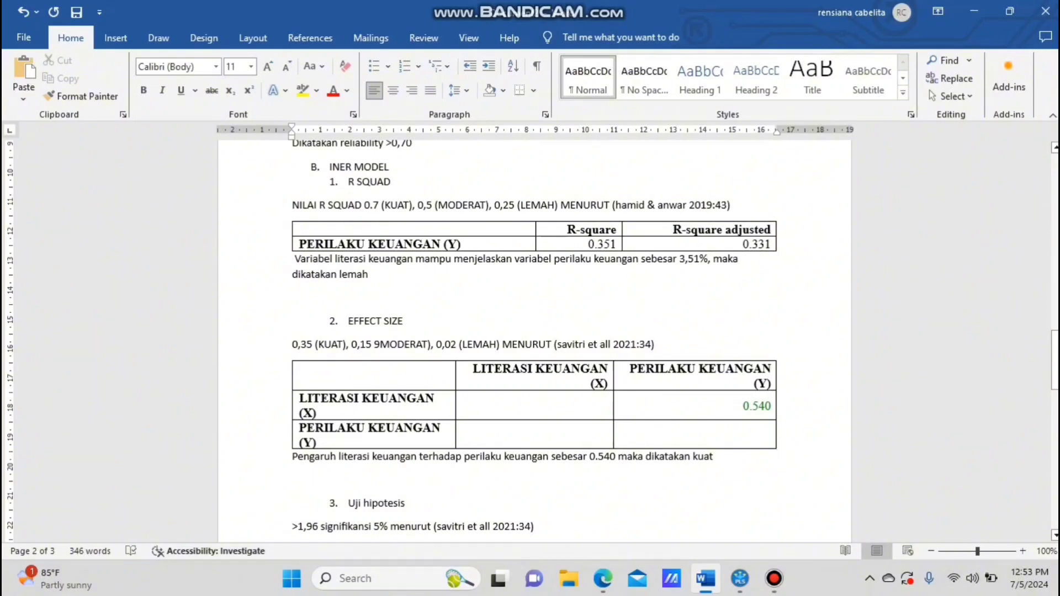
click(740, 578)
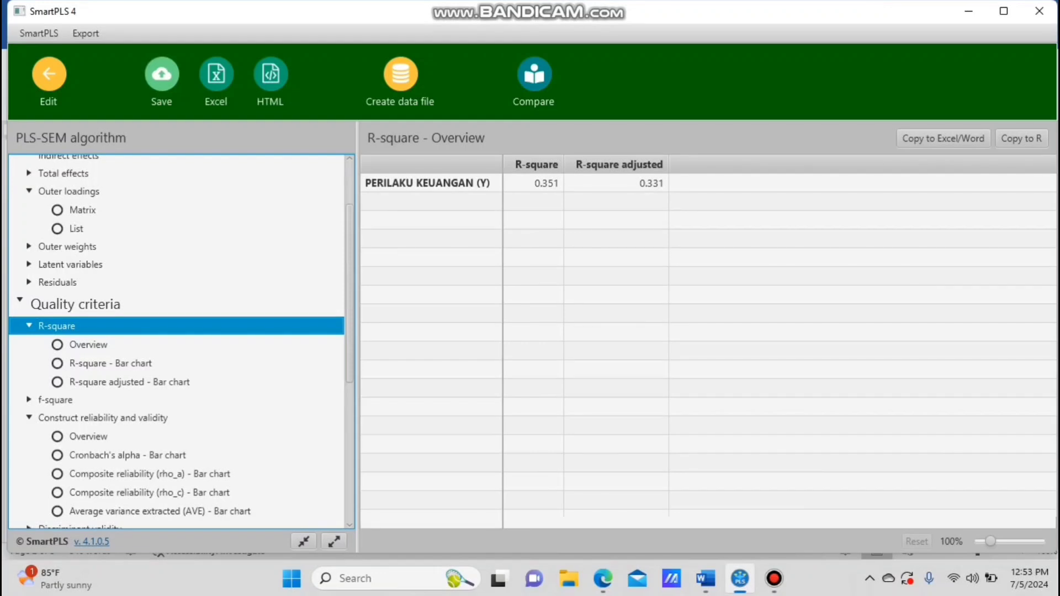
click(55, 400)
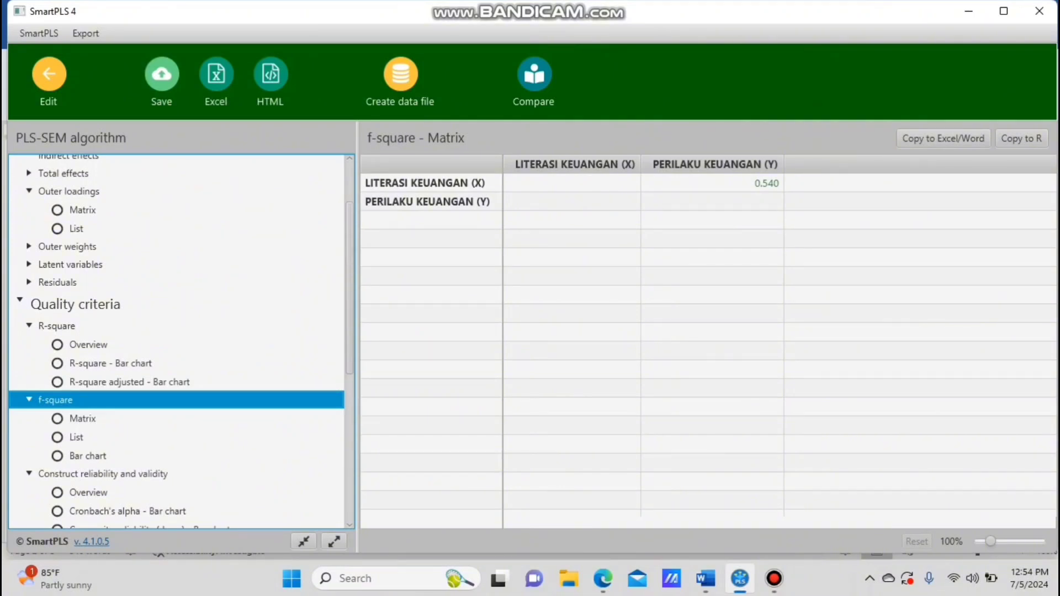
drag(572, 183, 712, 202)
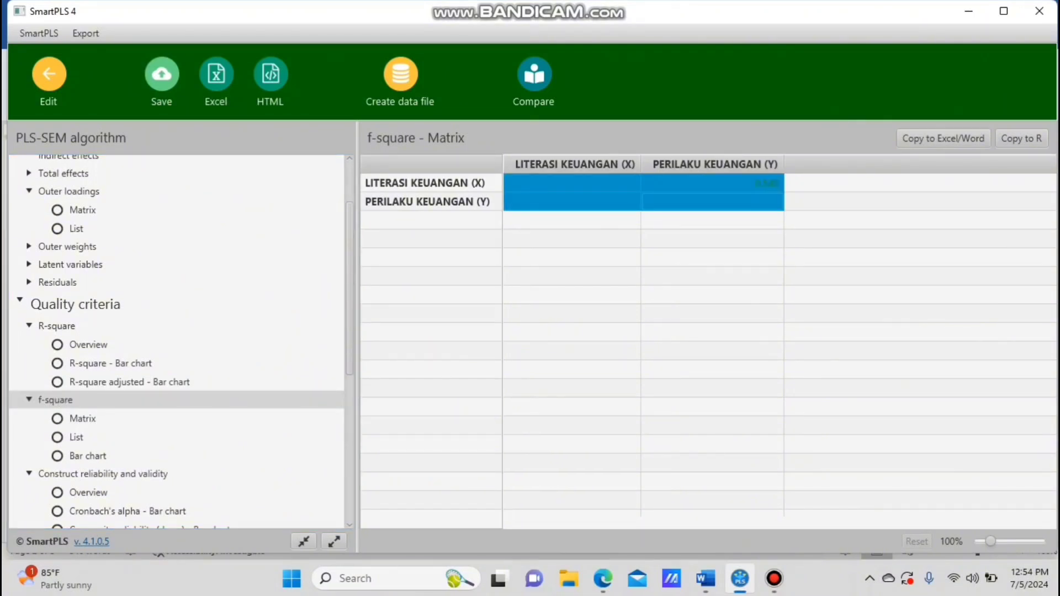
Switch to the Word document and correct "9MODERAT)" to "(MODERAT)" in the EFFECT SIZE criteria line
click(705, 579)
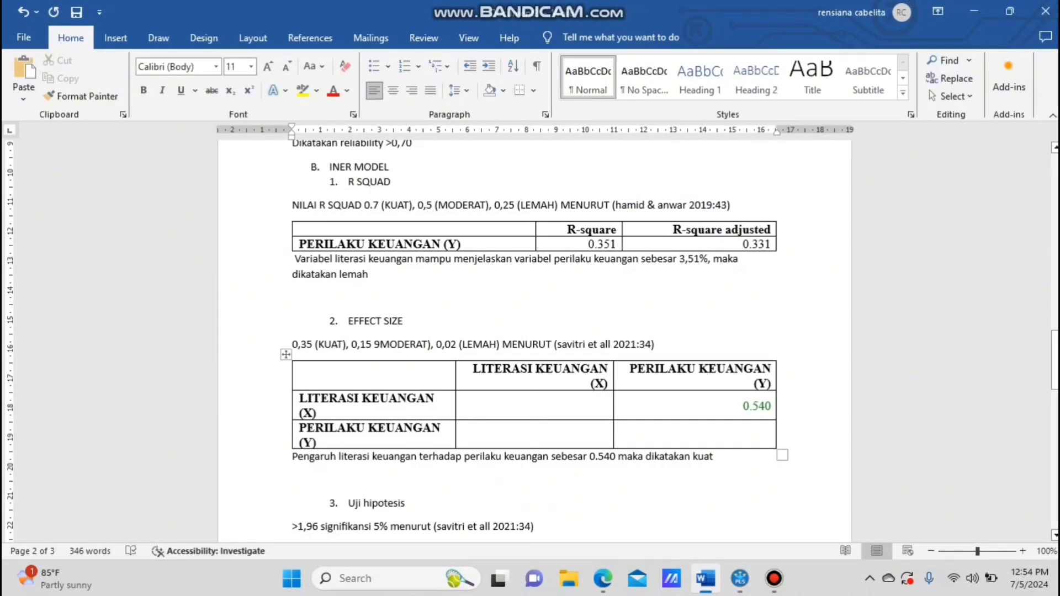
double_click(302, 344)
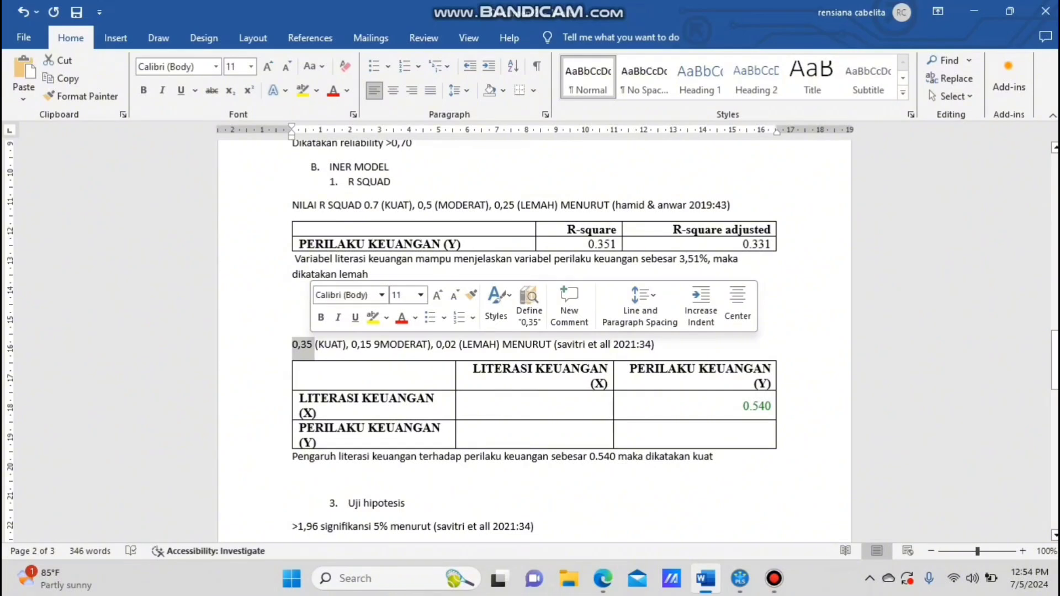
click(350, 345)
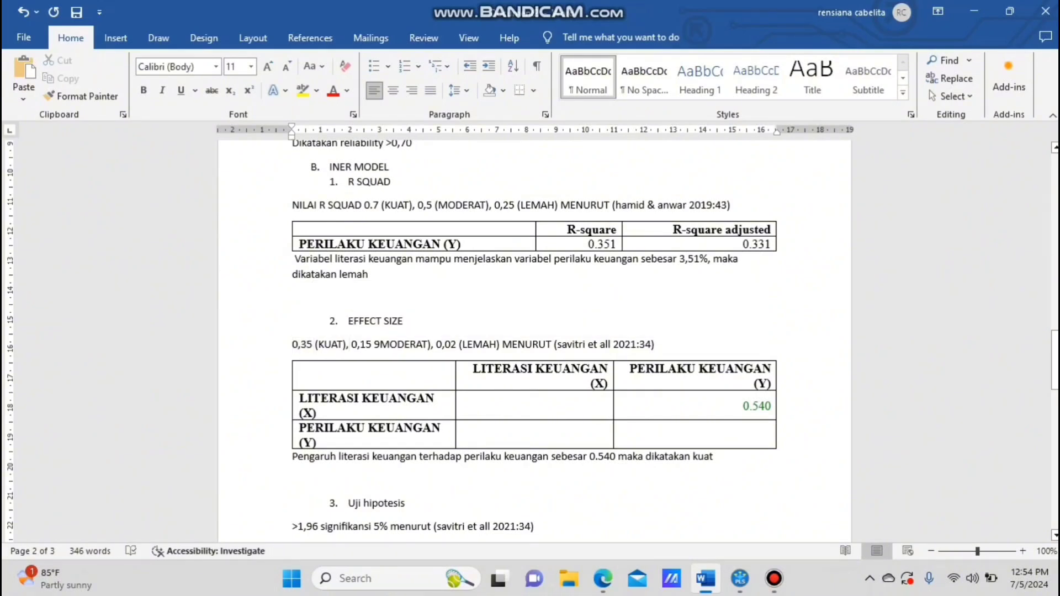
click(381, 345)
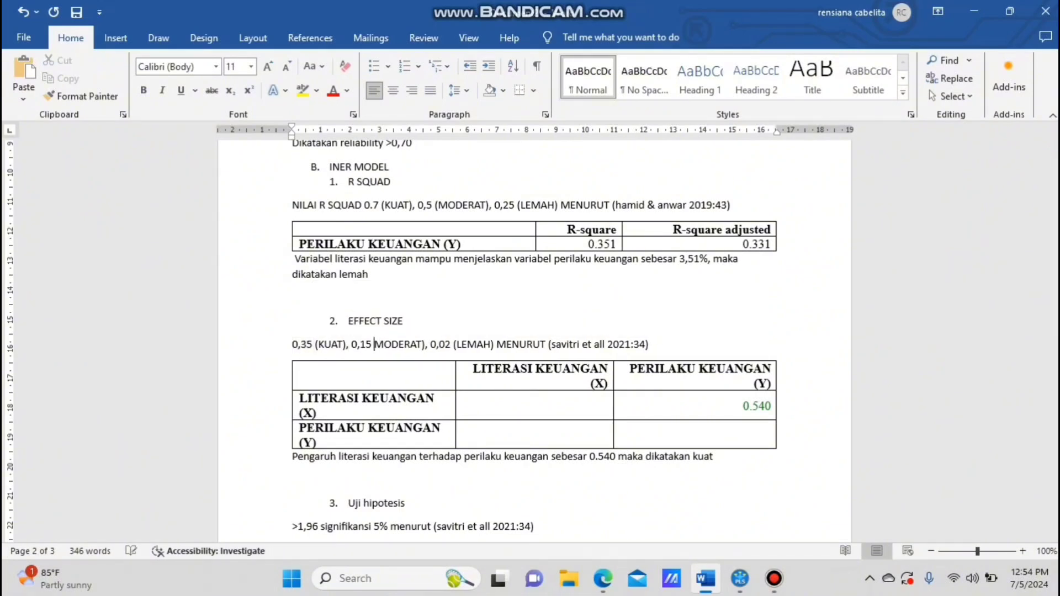
key(BackSpace)
text(()
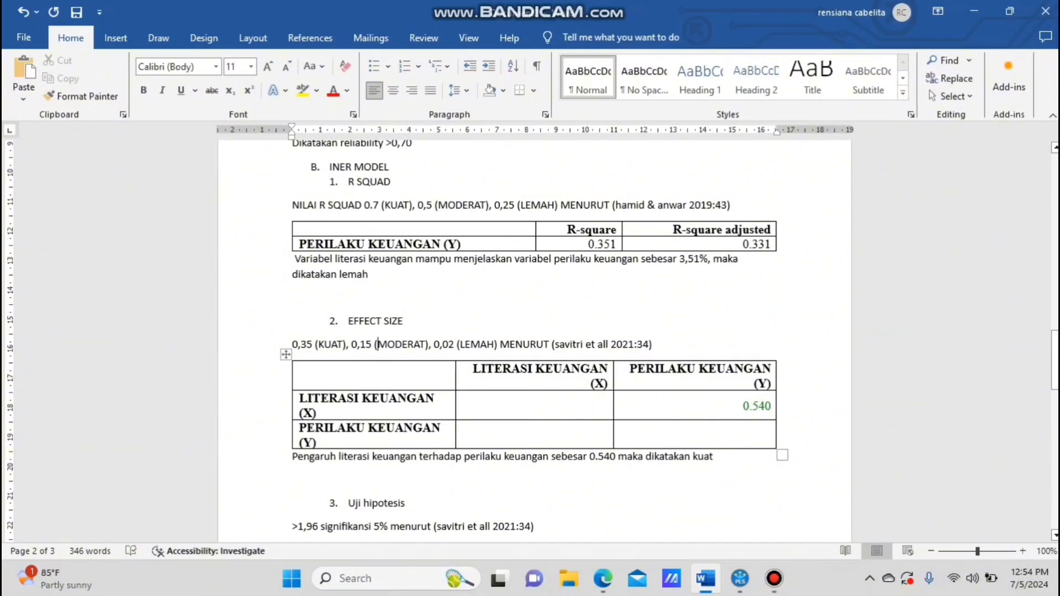
Examine the construct rows of the EFFECT SIZE table and continue down to the Uji hipotesis section and its table
drag(318, 413, 408, 432)
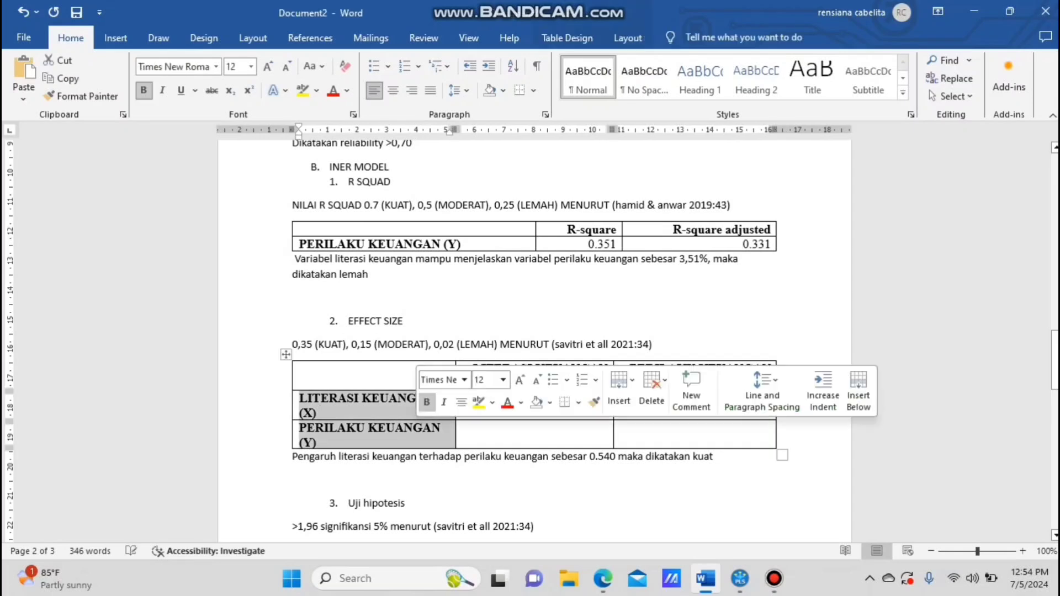
click(459, 432)
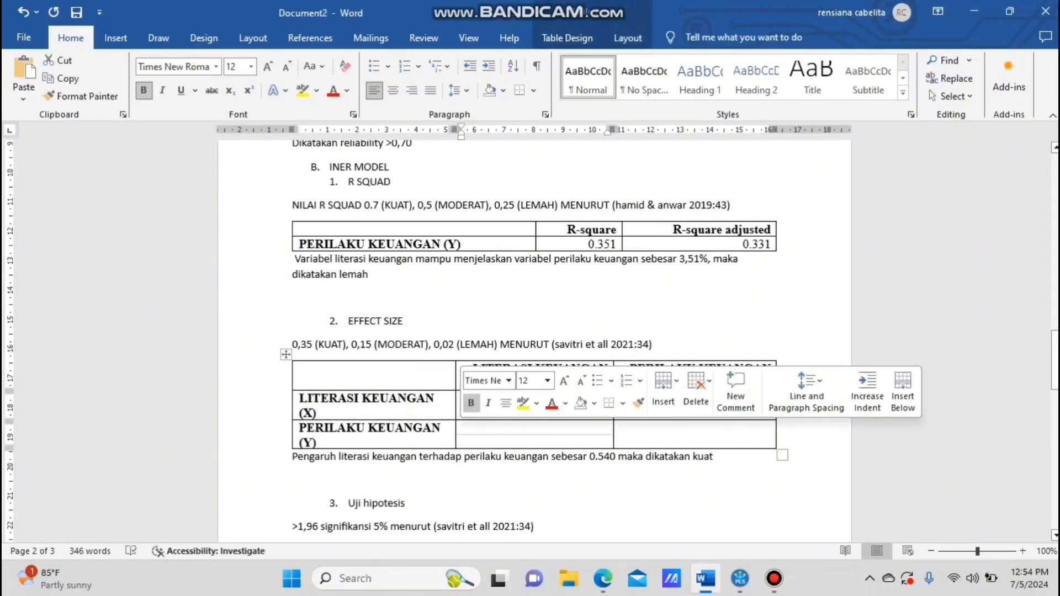
click(510, 526)
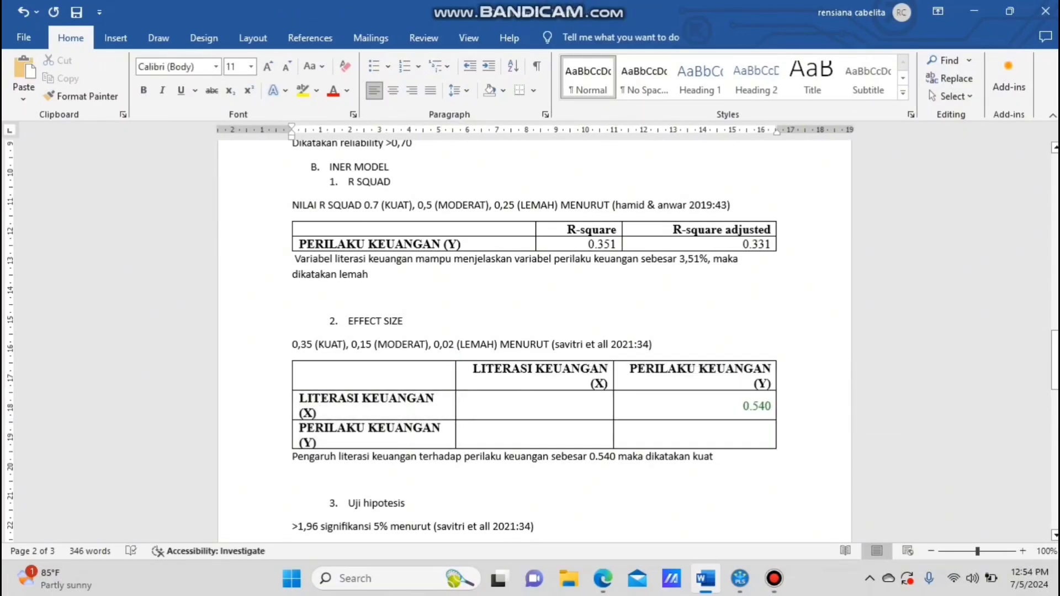
drag(1055, 359, 1055, 411)
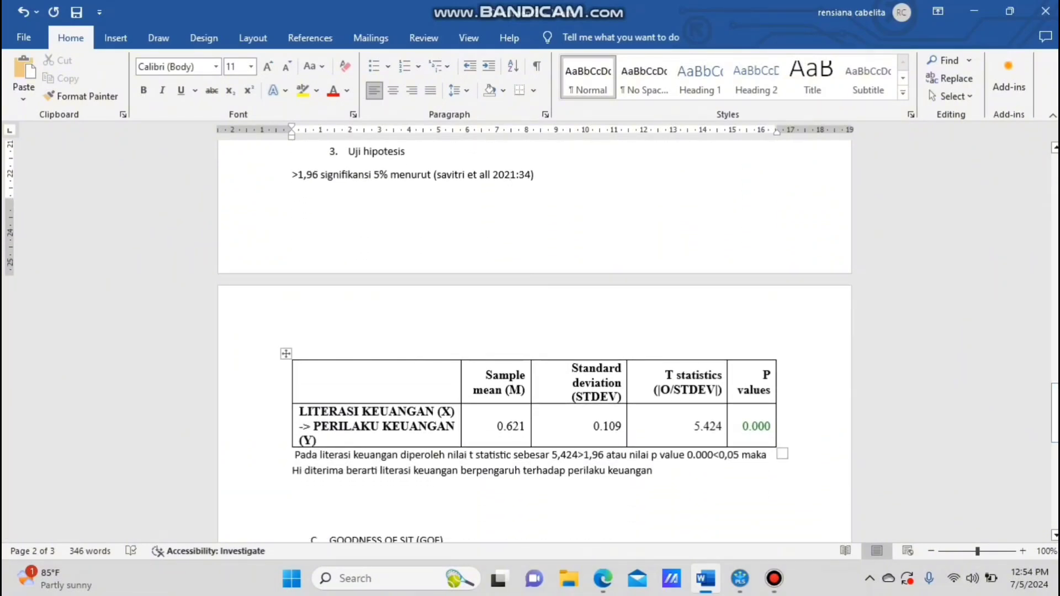
Switch to SmartPLS, return to the UJIAN model and run Bootstrapping with 5000 subsamples, a two-tailed test and a 0.05 significance level
click(740, 578)
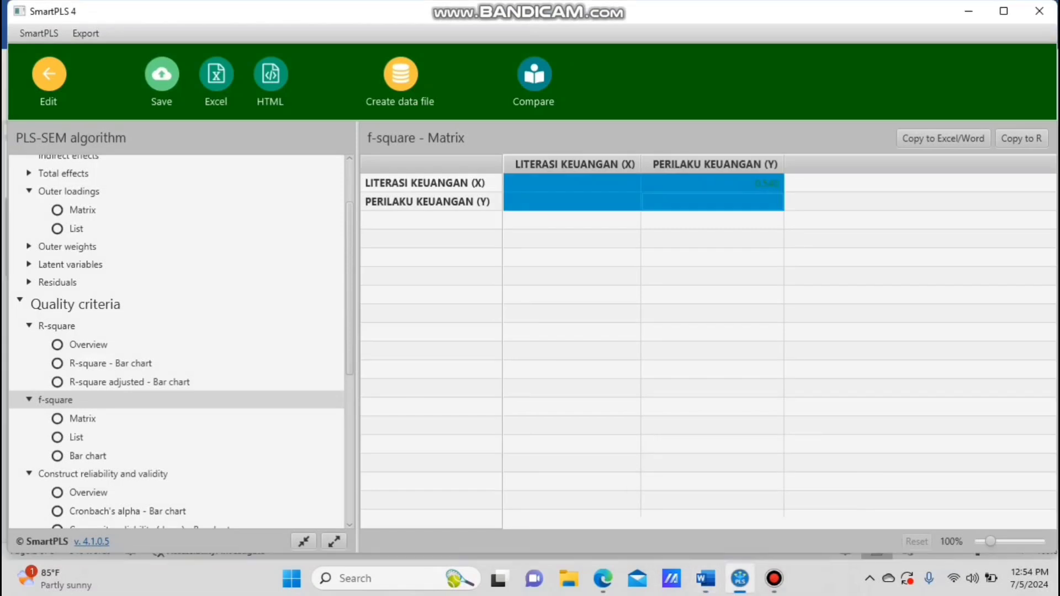
click(50, 75)
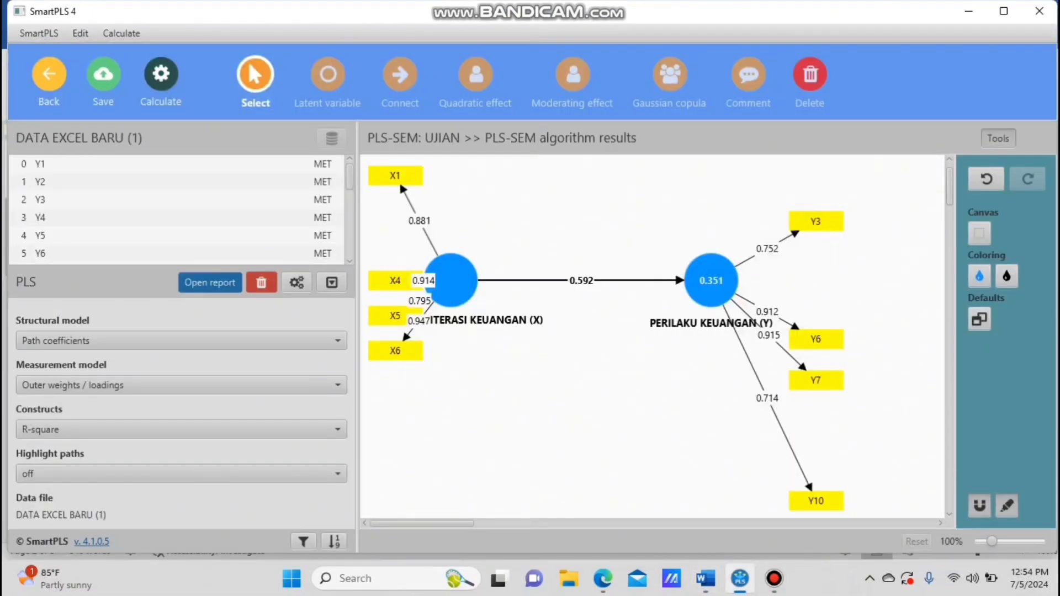
click(160, 75)
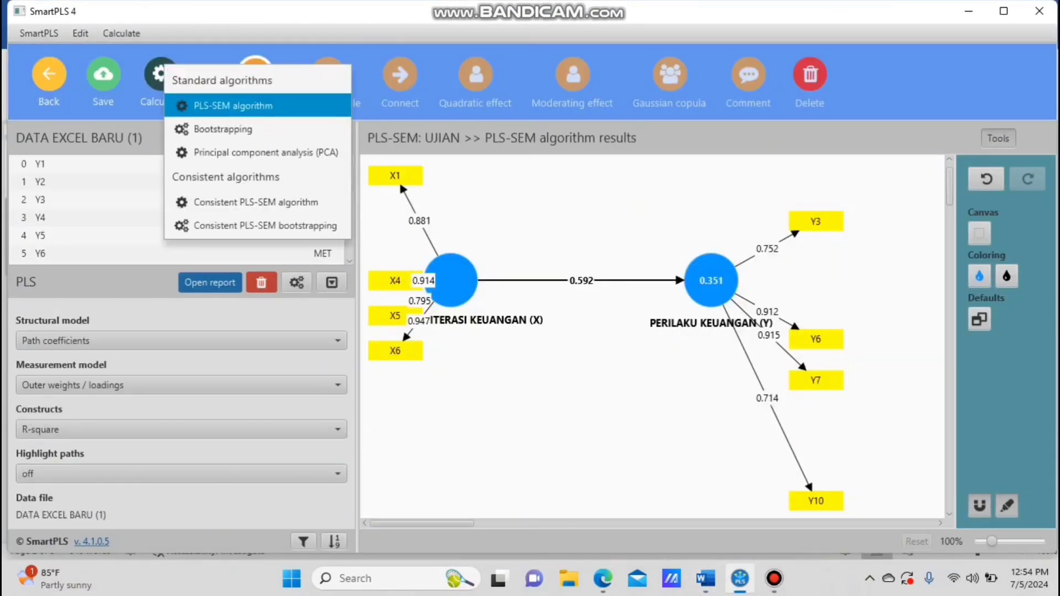
click(223, 128)
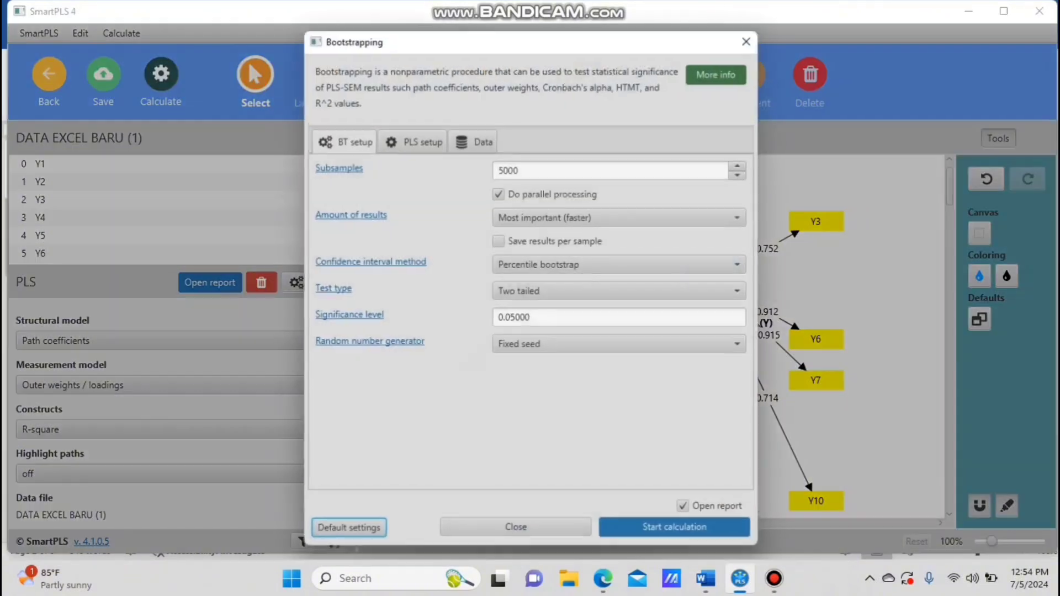
click(680, 535)
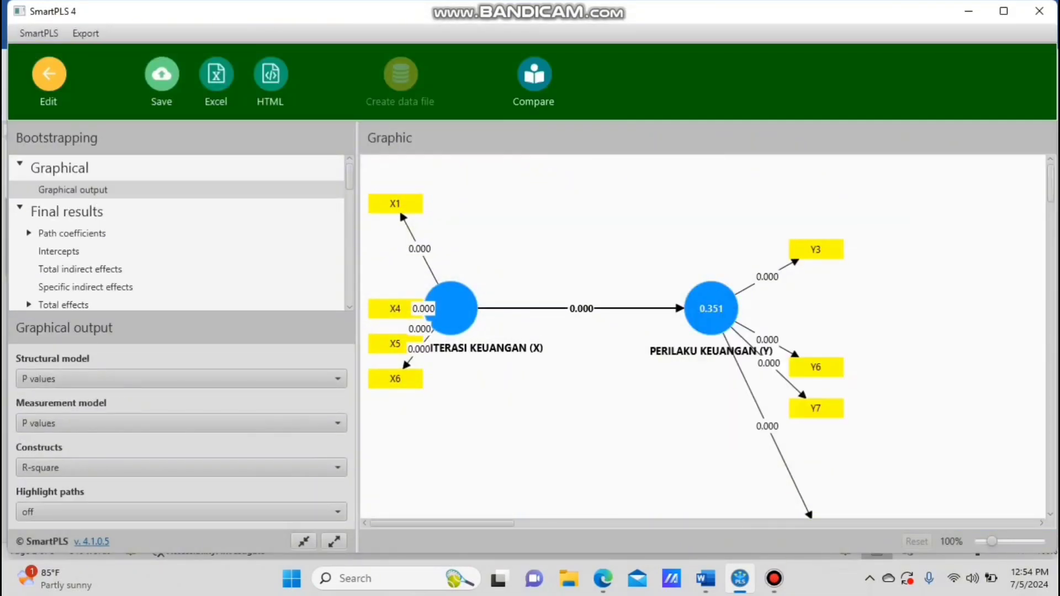
Inspect the bootstrapping graphic and view the Path coefficients table of mean, STDEV, T values and p values, highlighting its first three columns
scroll(704, 337, down, 3)
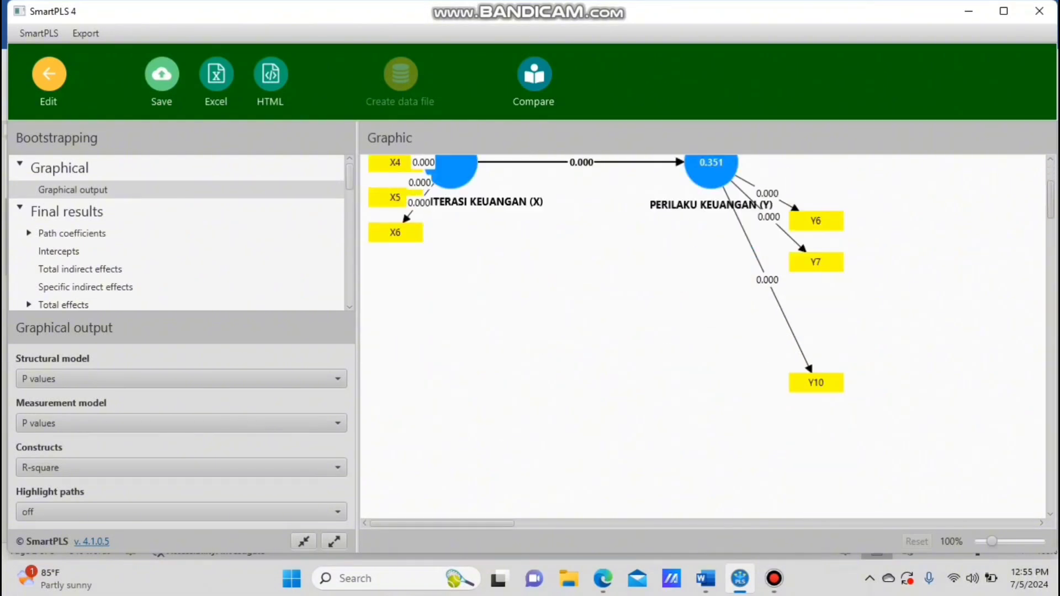
scroll(704, 336, up, 3)
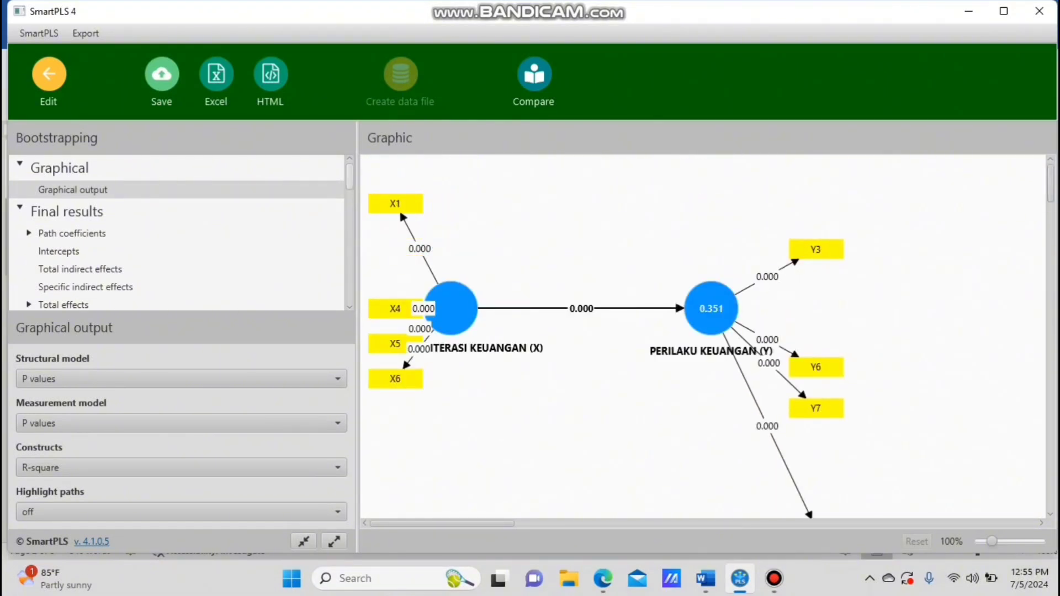
scroll(176, 232, down, 5)
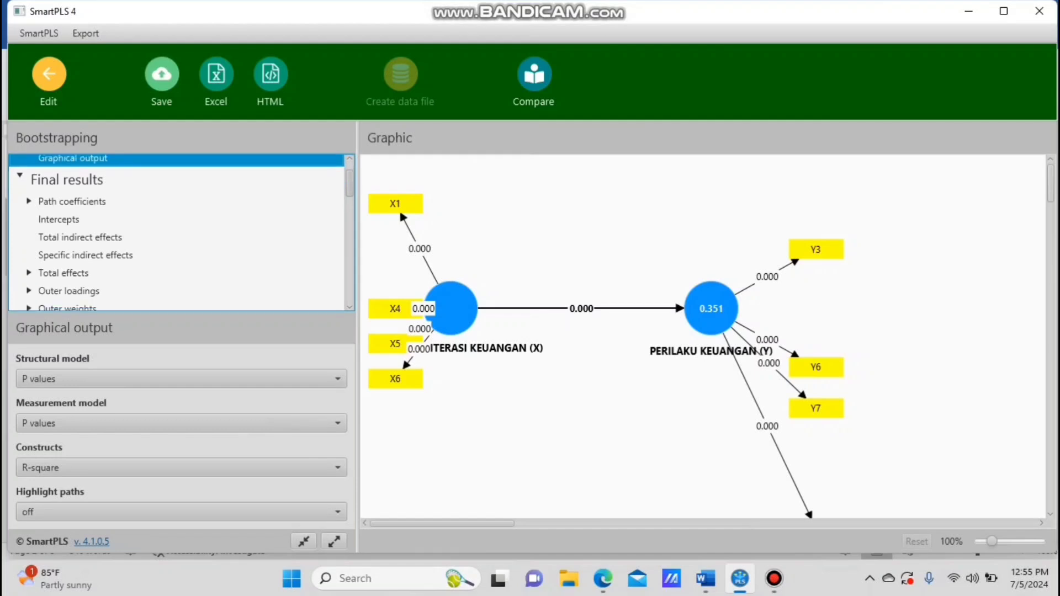
scroll(177, 232, down, 1)
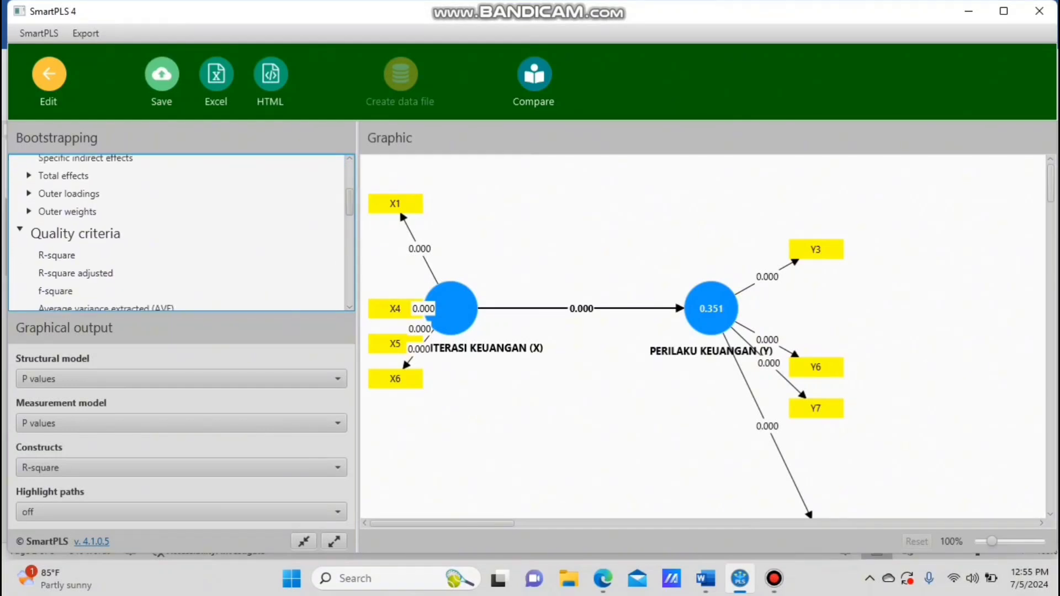
scroll(176, 232, up, 7)
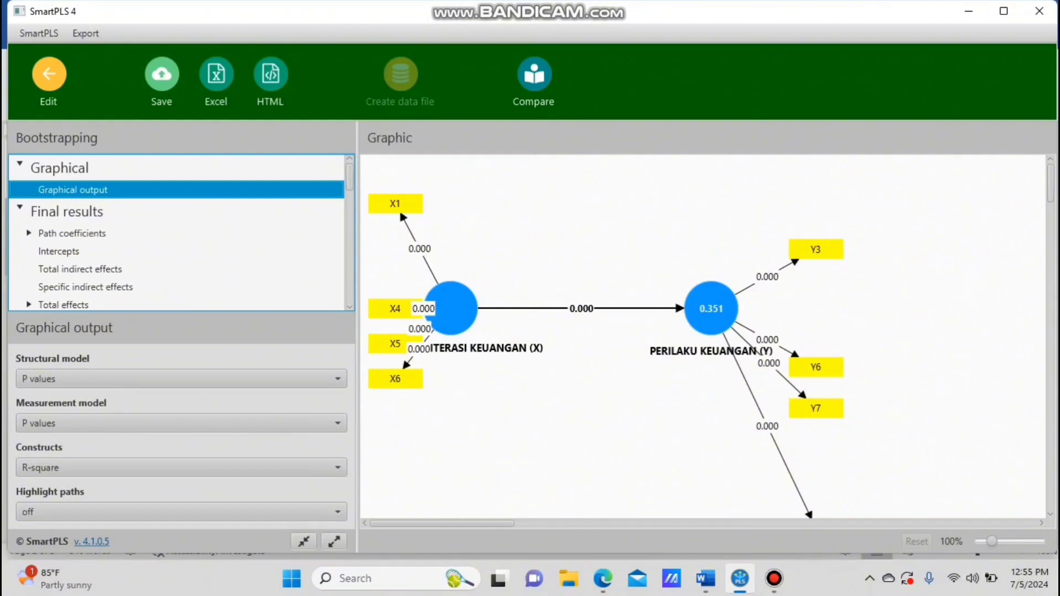
click(72, 233)
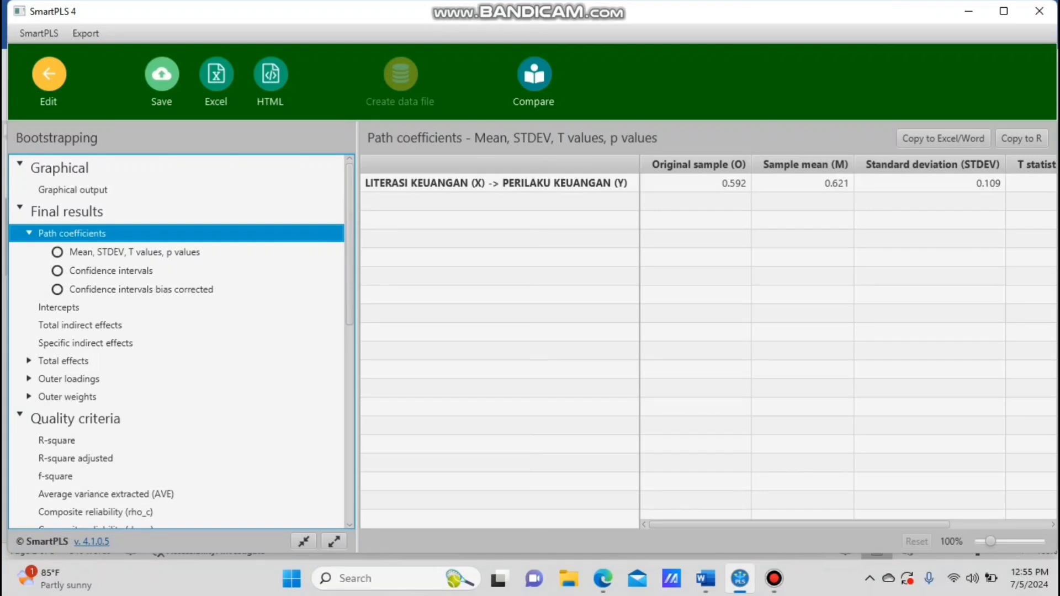
mouse_move(799, 525)
mouse_down()
mouse_move(897, 525)
mouse_move(799, 525)
mouse_up()
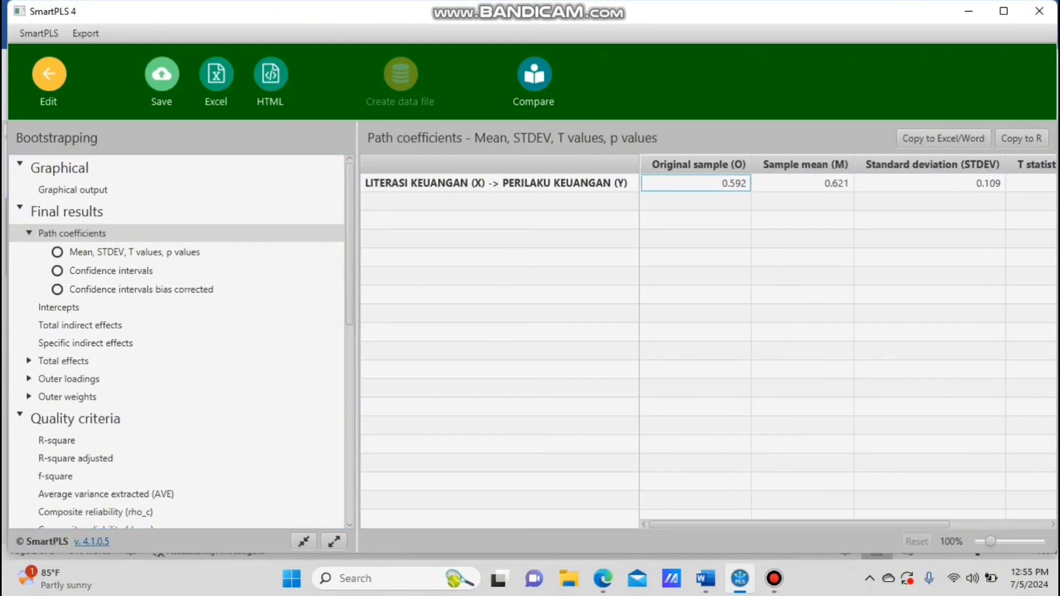
drag(697, 183, 938, 184)
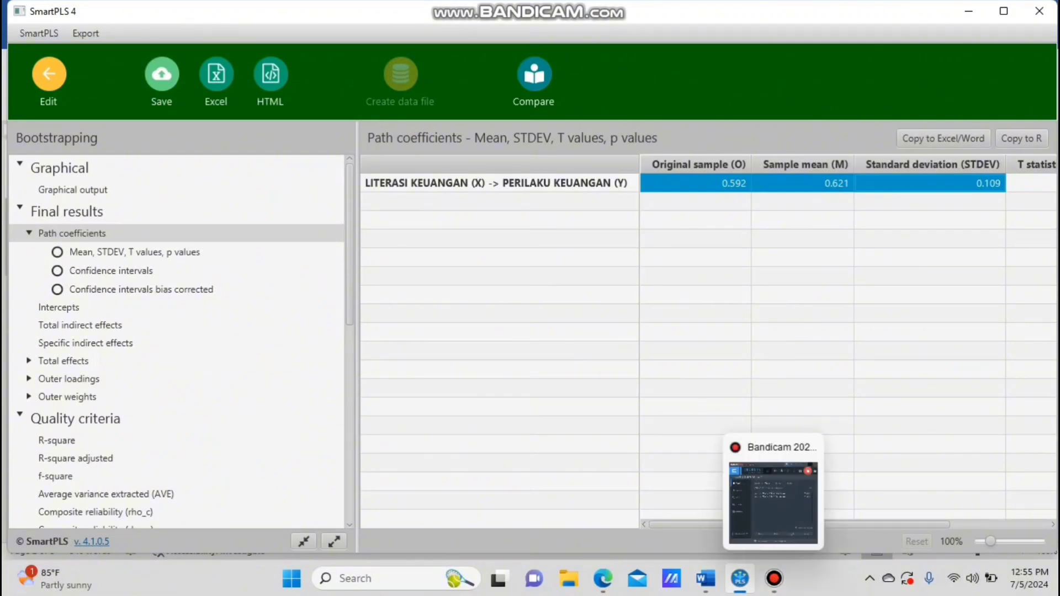
Switch to the Word document and read the Uji hipotesis table and the conclusion on t statistic and p value below it
click(705, 579)
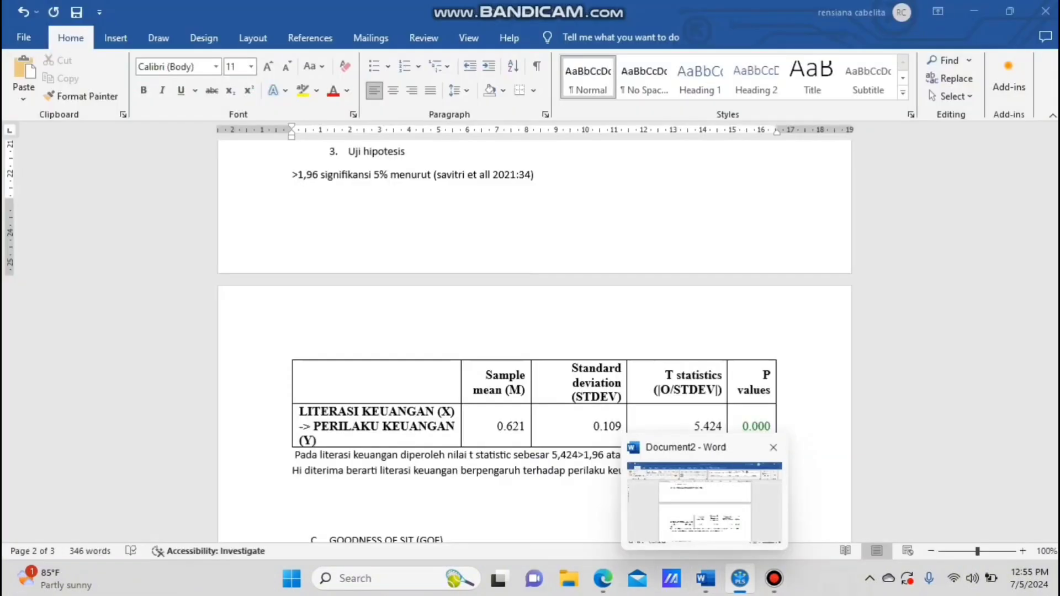
mouse_move(1055, 408)
mouse_down()
mouse_move(1055, 424)
mouse_move(1055, 404)
mouse_up()
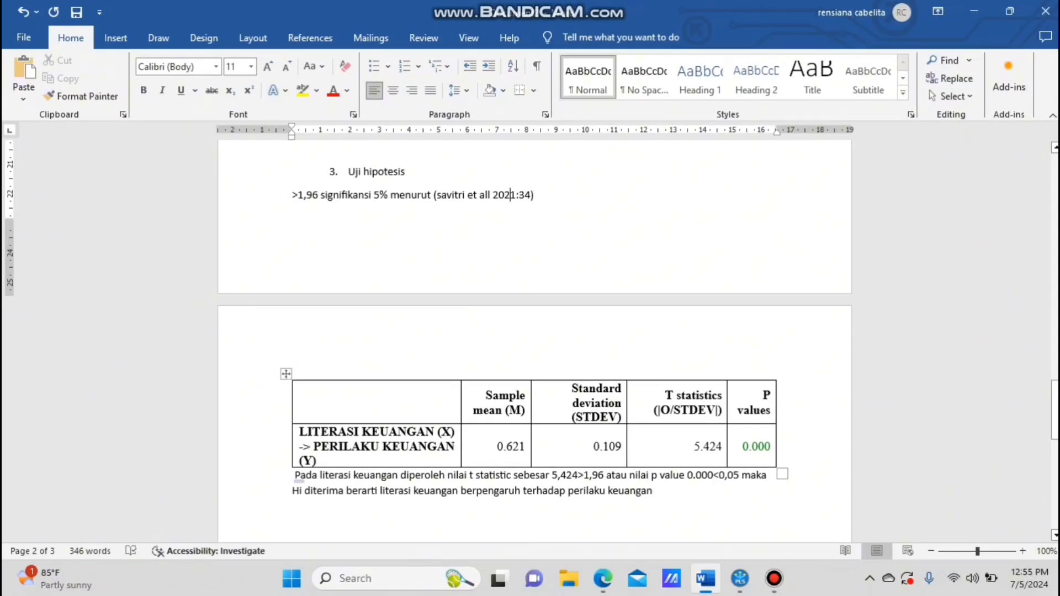
drag(294, 475, 523, 492)
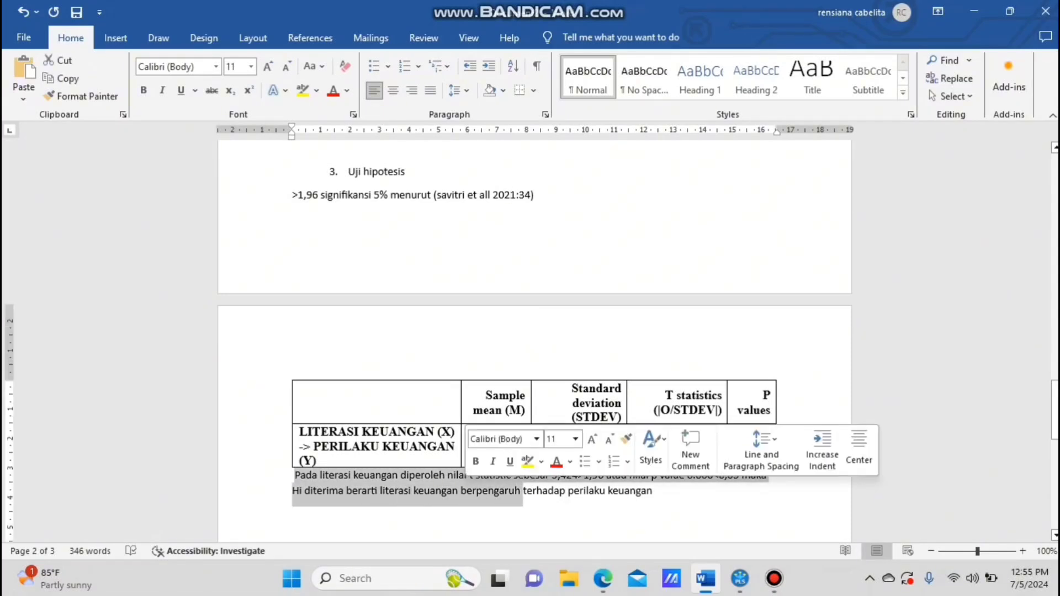
click(292, 514)
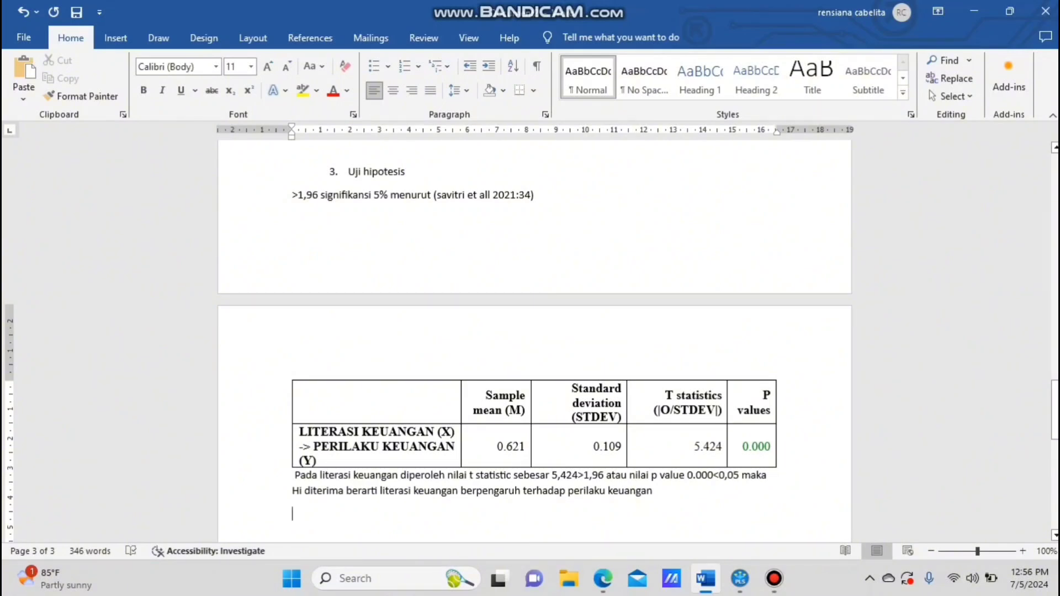
Read the GOODNESS OF SIT (GOF) section, switch to SmartPLS and rerun the PLS-SEM algorithm on UJIAN with Path weighting and Standardized results
scroll(535, 387, down, 9)
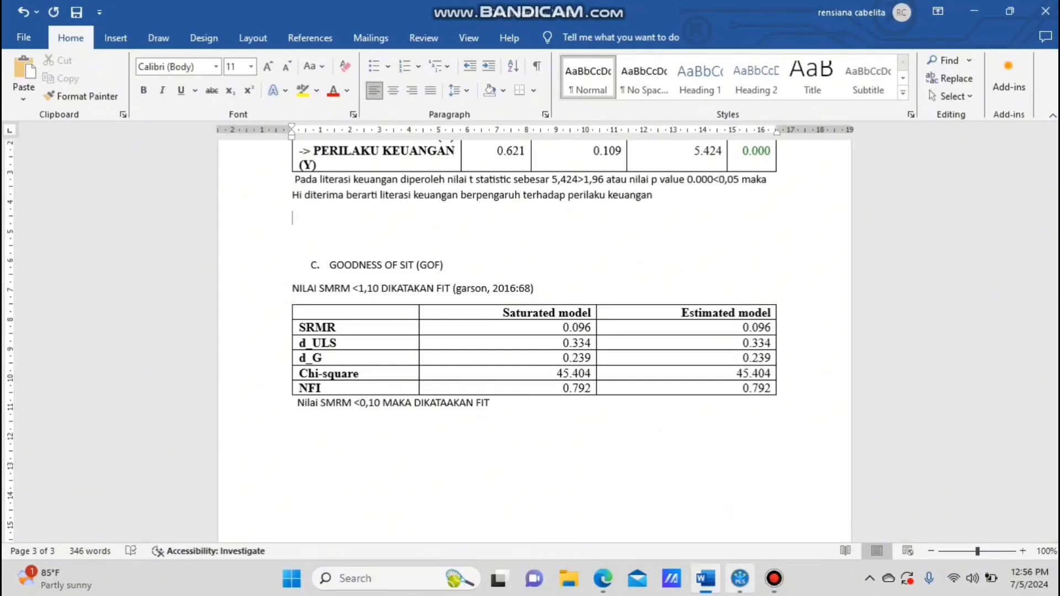
click(739, 578)
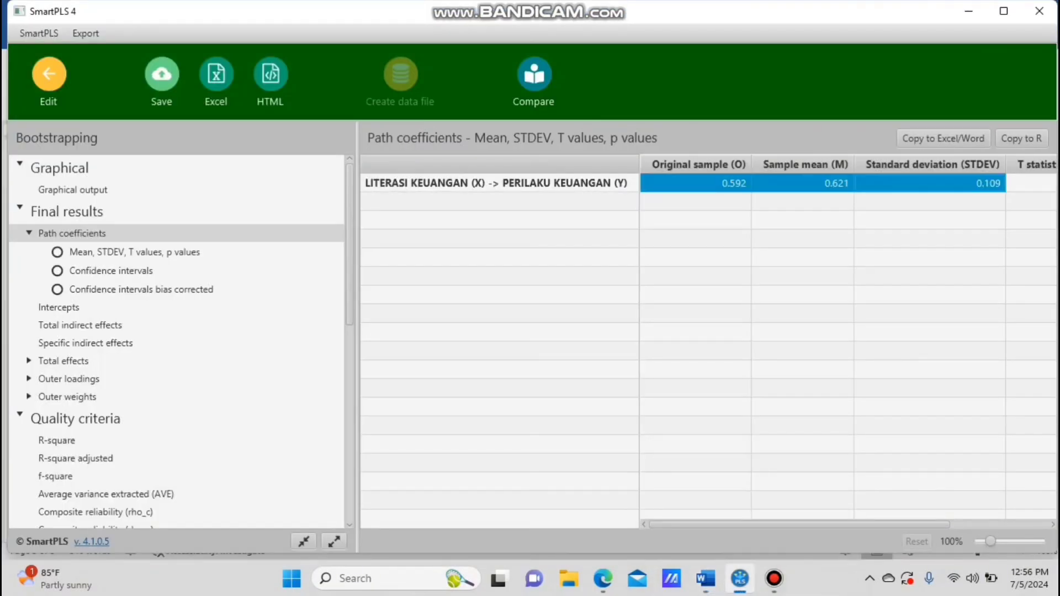
click(48, 74)
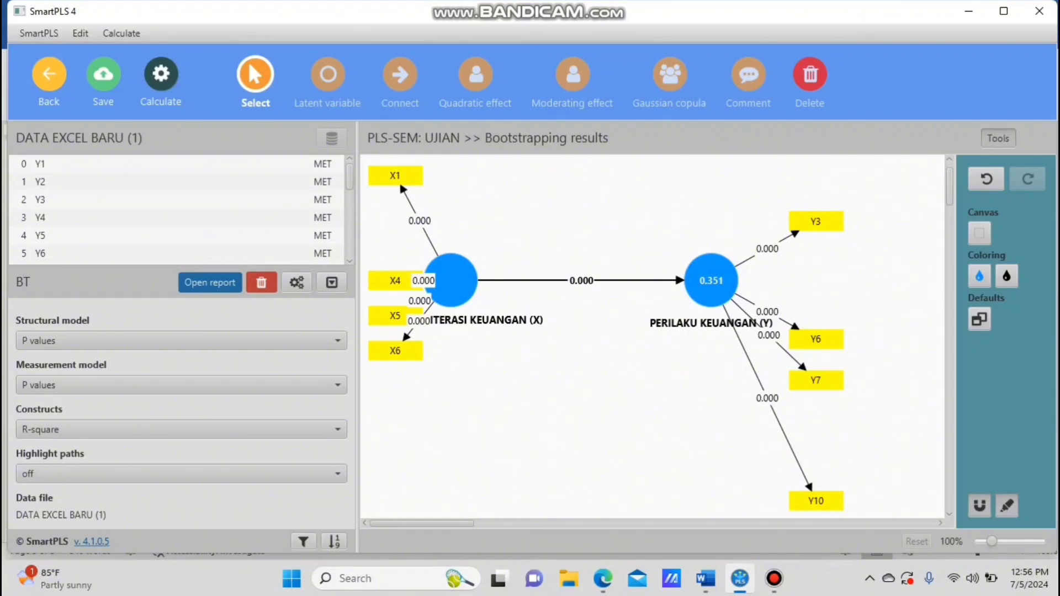
click(160, 74)
click(227, 133)
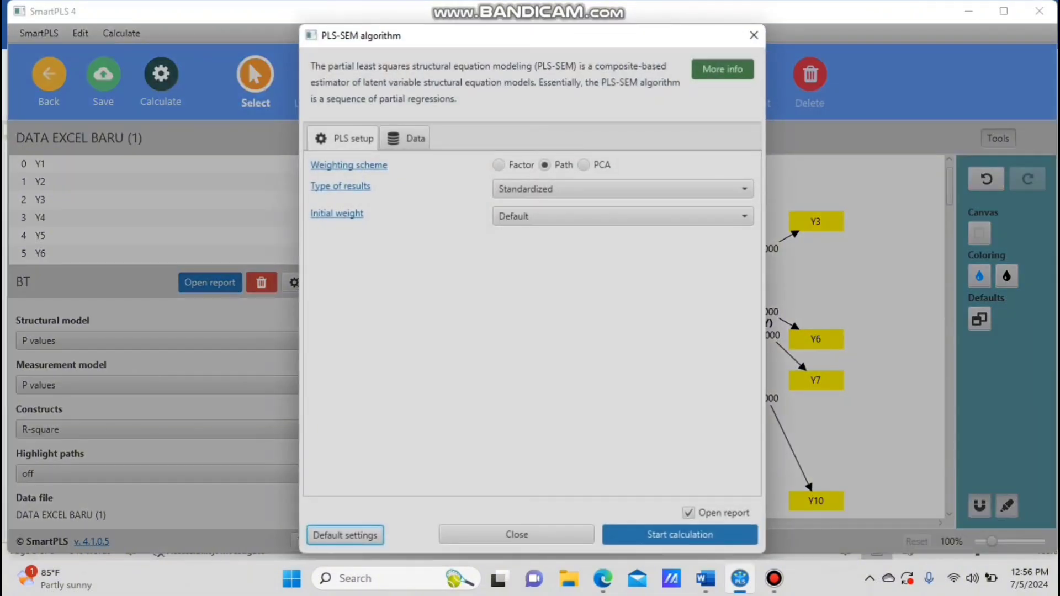
click(680, 535)
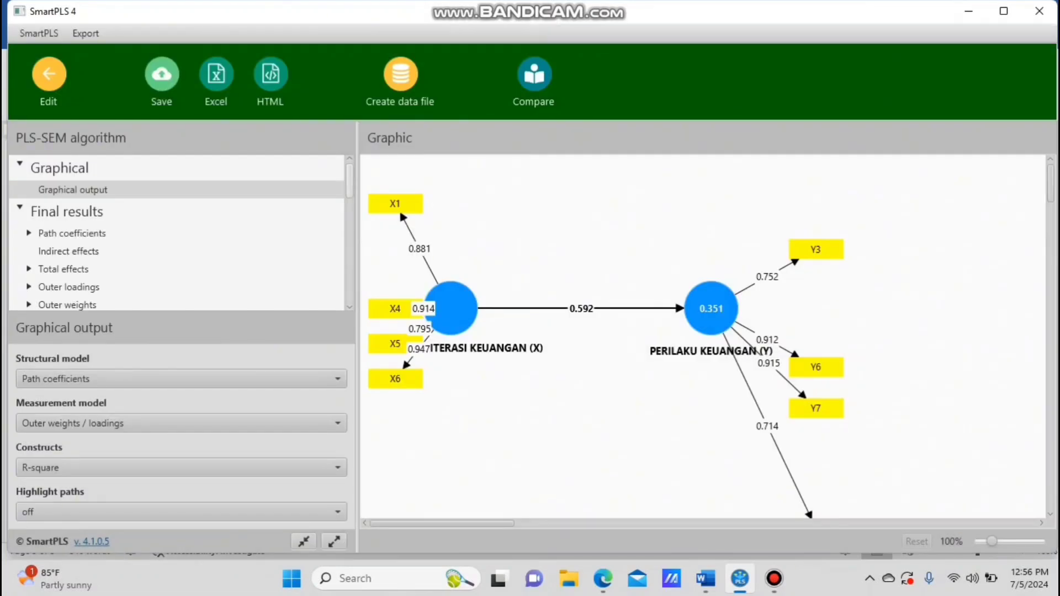
View the Model fit table of the PLS-SEM results and highlight its SRMR to Chi-square rows for the saturated and estimated models
drag(350, 181, 350, 248)
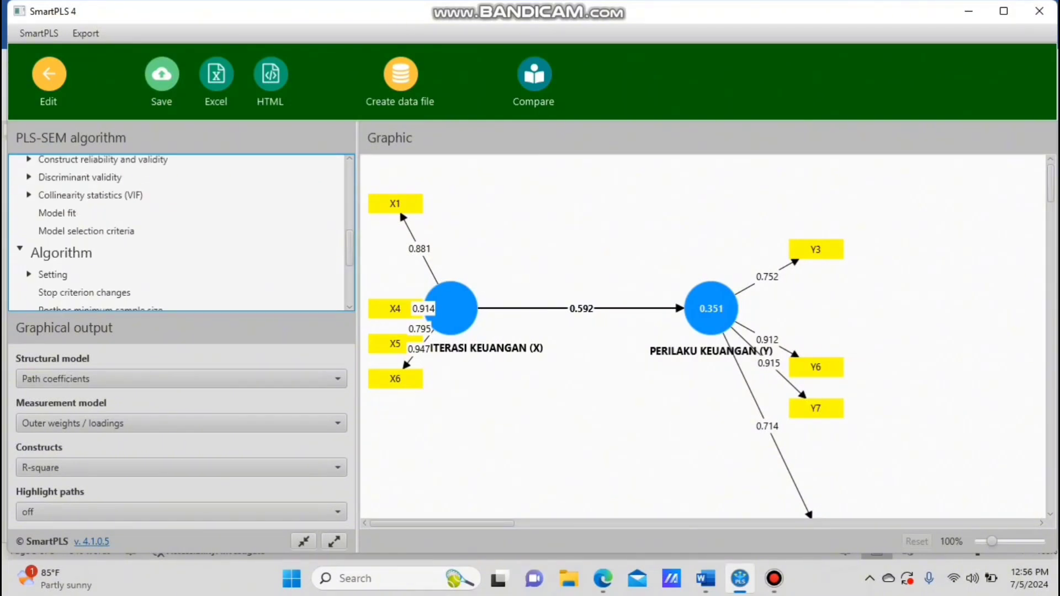
click(57, 213)
click(70, 203)
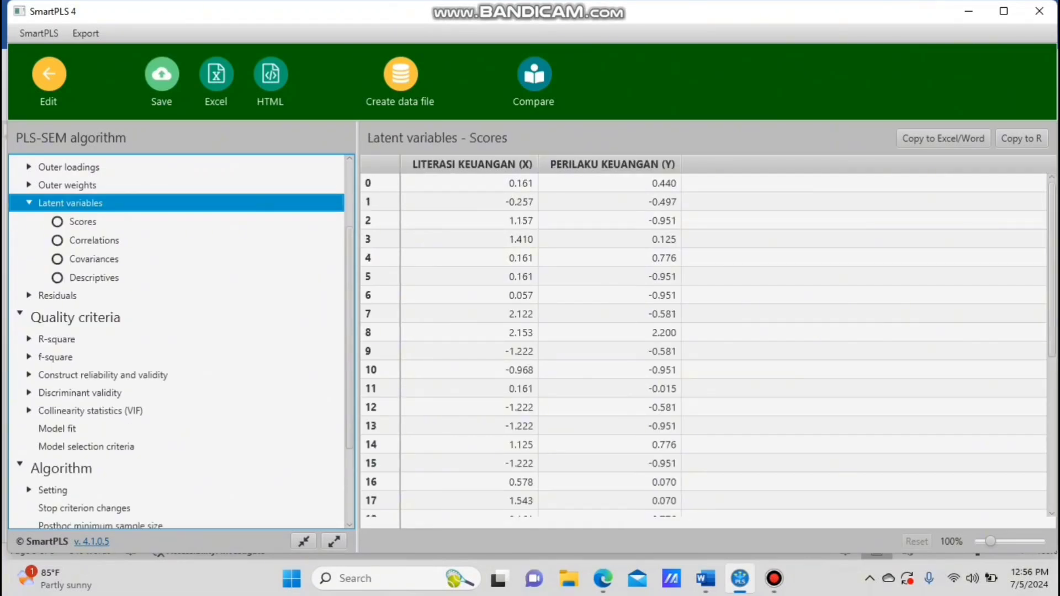
click(57, 429)
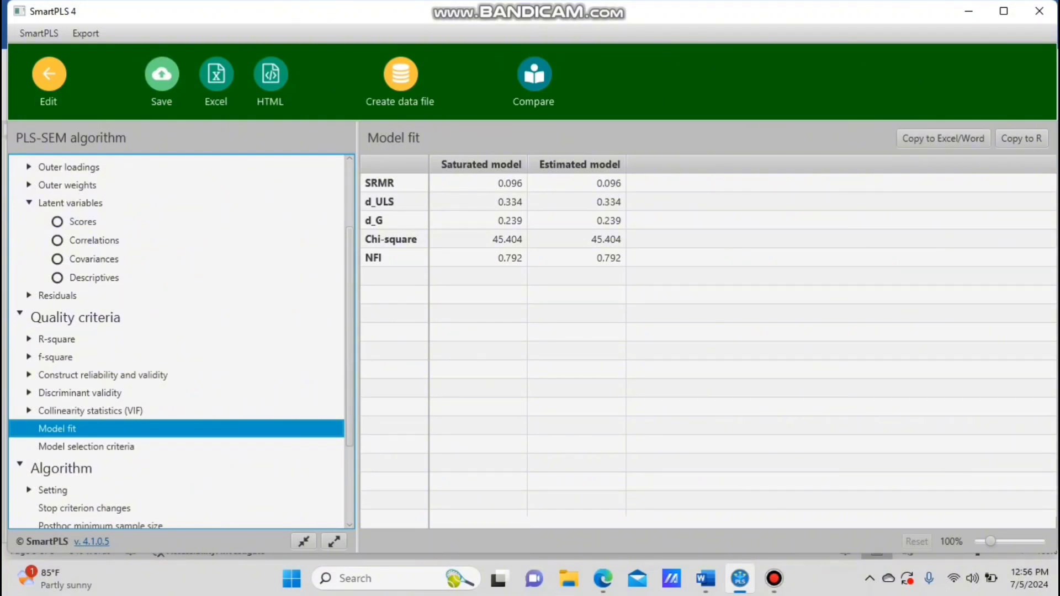
drag(479, 183, 579, 240)
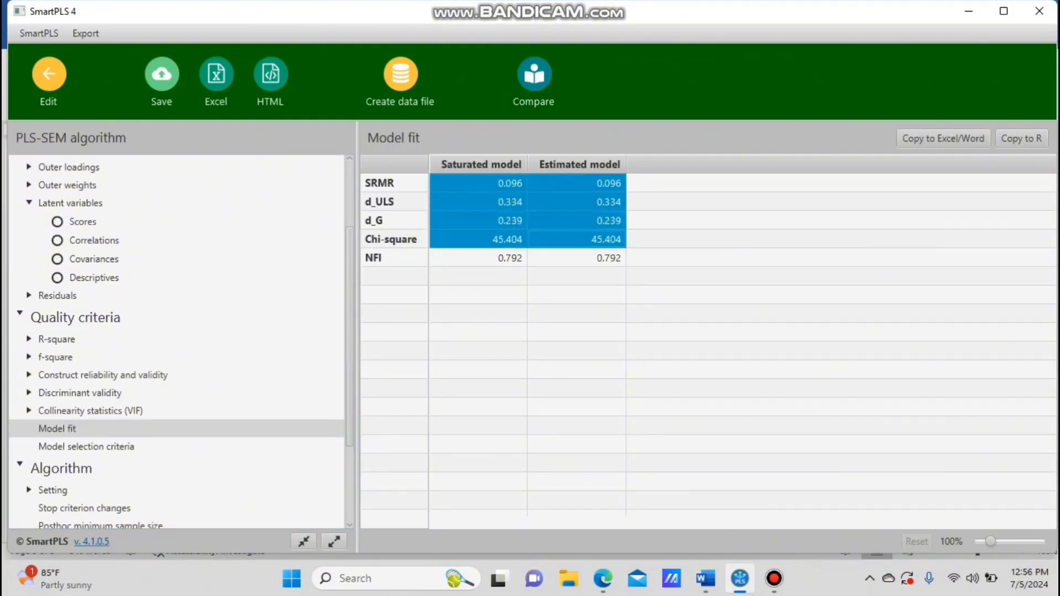
Switch to the Word document and read the goodness-of-fit table, checking the saturated model's SRMR against the fit criterion below it
click(705, 578)
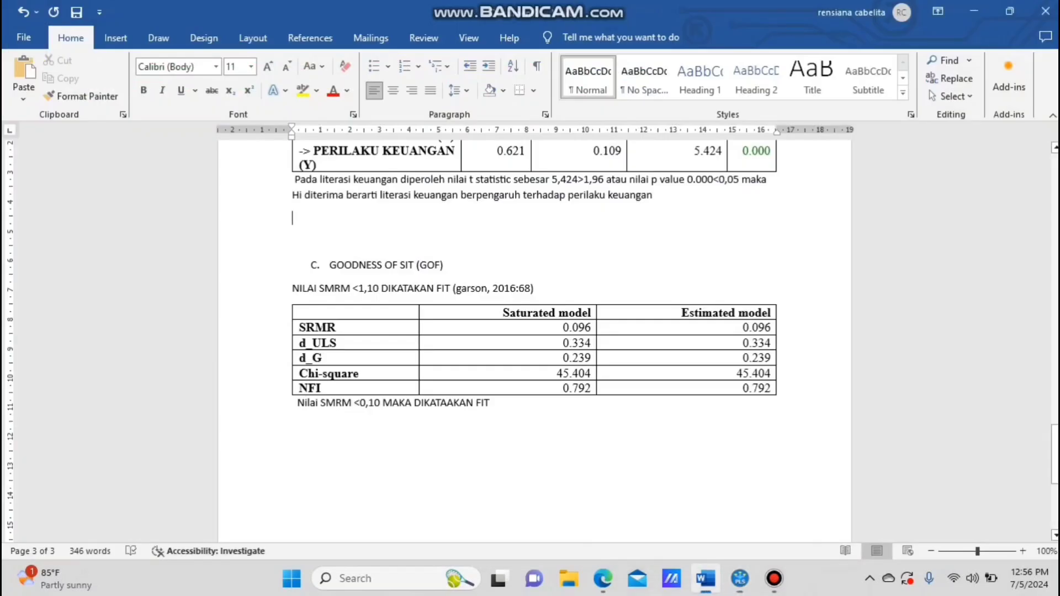
drag(1054, 450, 1055, 467)
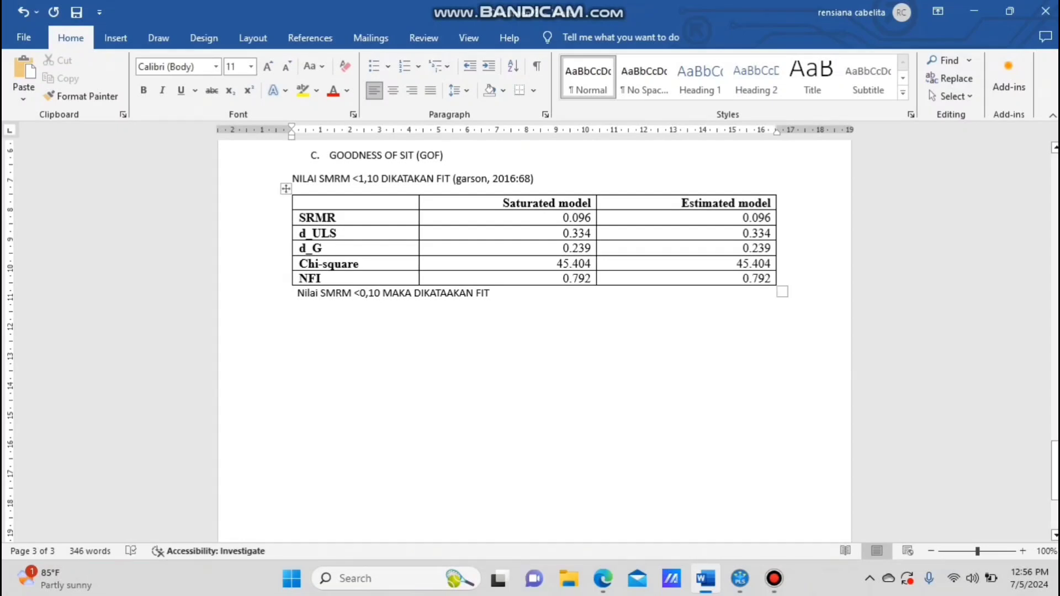
mouse_move(563, 219)
mouse_down()
mouse_move(580, 232)
mouse_move(584, 220)
mouse_up()
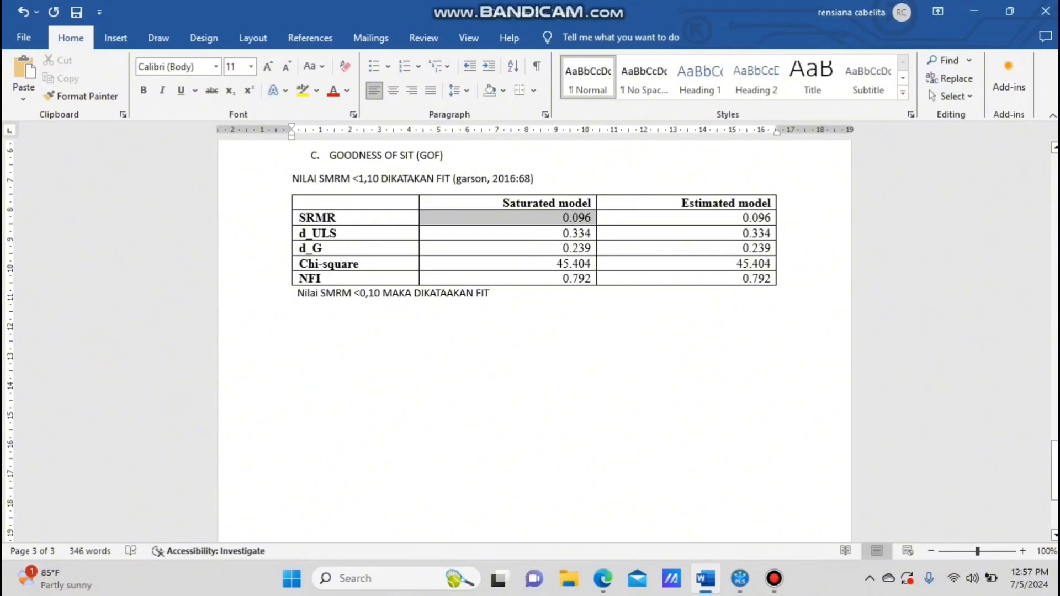
click(491, 293)
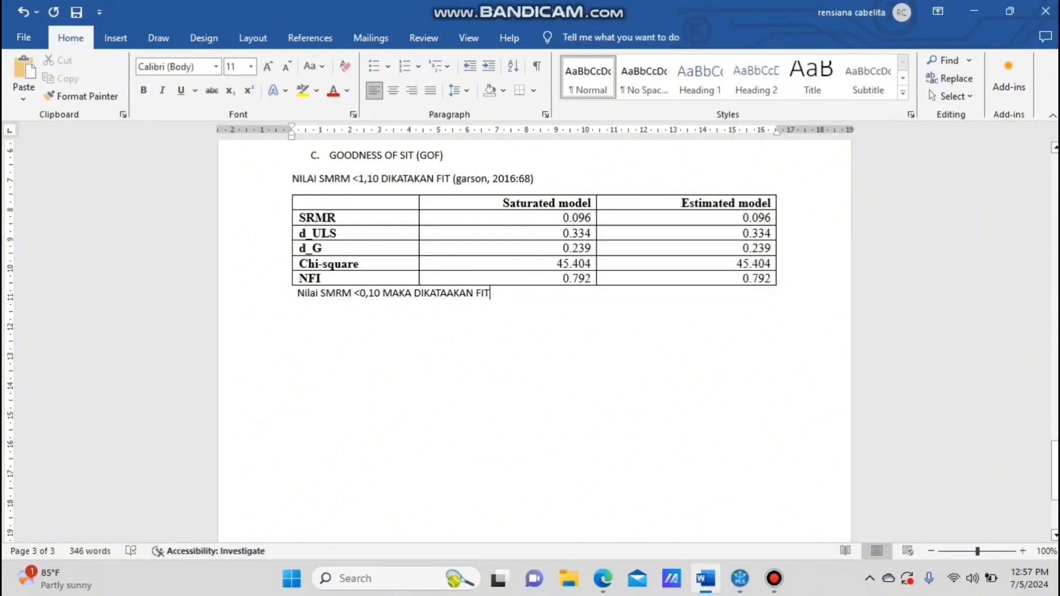